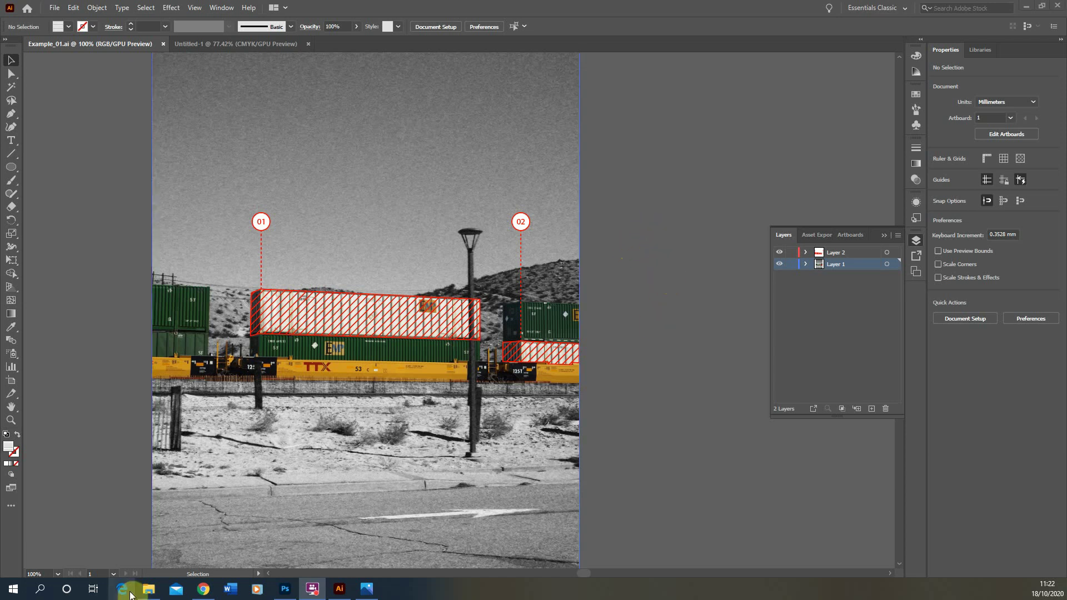
Preview the source photo Example_1.jpg from its project folder, and close the preview and the folder window
left_click(148, 588)
left_click(613, 271)
left_click_drag(619, 163, 538, 154)
double_click(494, 308)
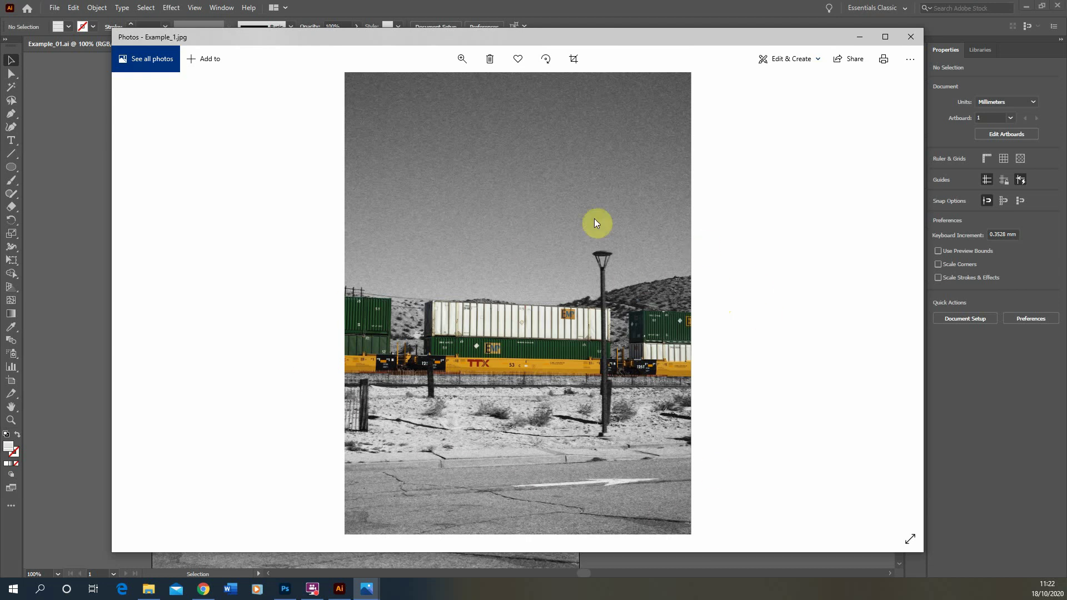
left_click(912, 39)
left_click(729, 144)
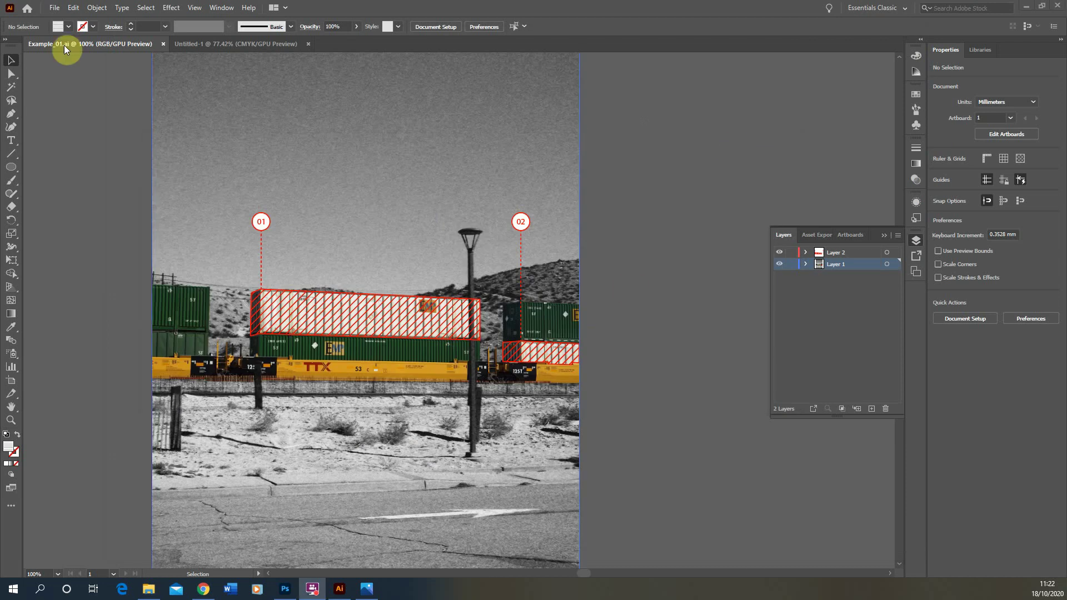
Create a new portrait A4 document of 210 × 297 mm in CMYK colour mode with one artboard
left_click(54, 8)
mouse_move(73, 7)
left_click(56, 20)
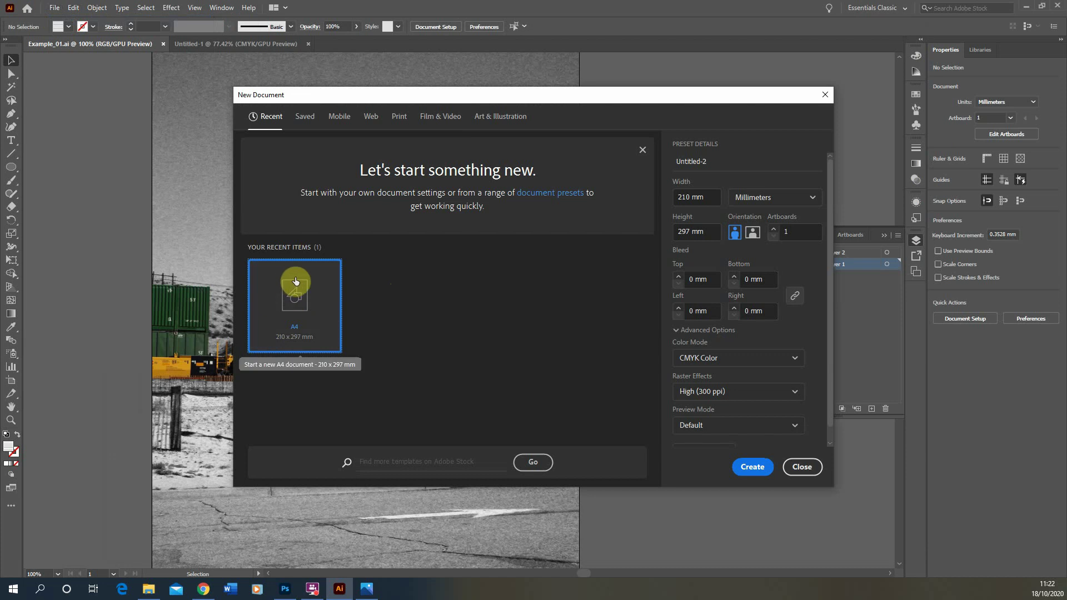
left_click(749, 468)
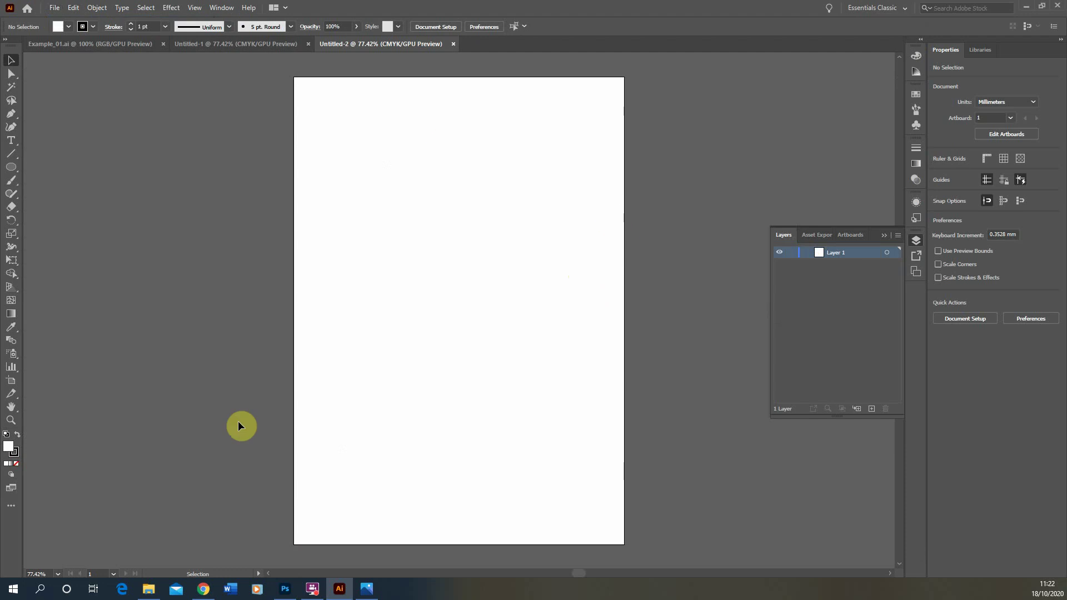
Place Example_1.jpg from the project folder into the document and align its upper-left corner with the artboard's corner
left_click(150, 590)
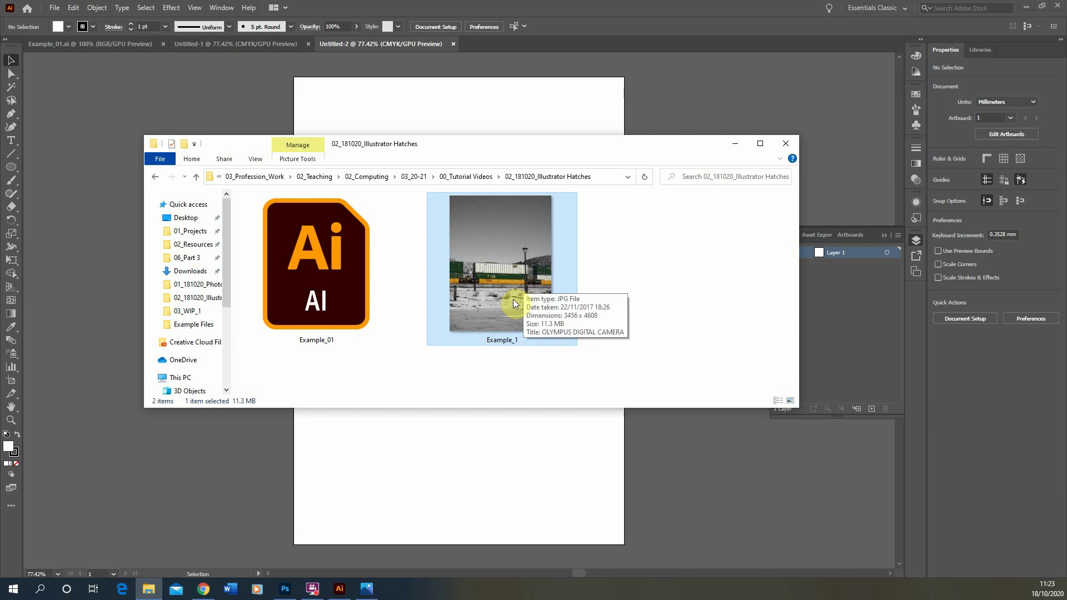
left_click_drag(504, 243, 460, 458)
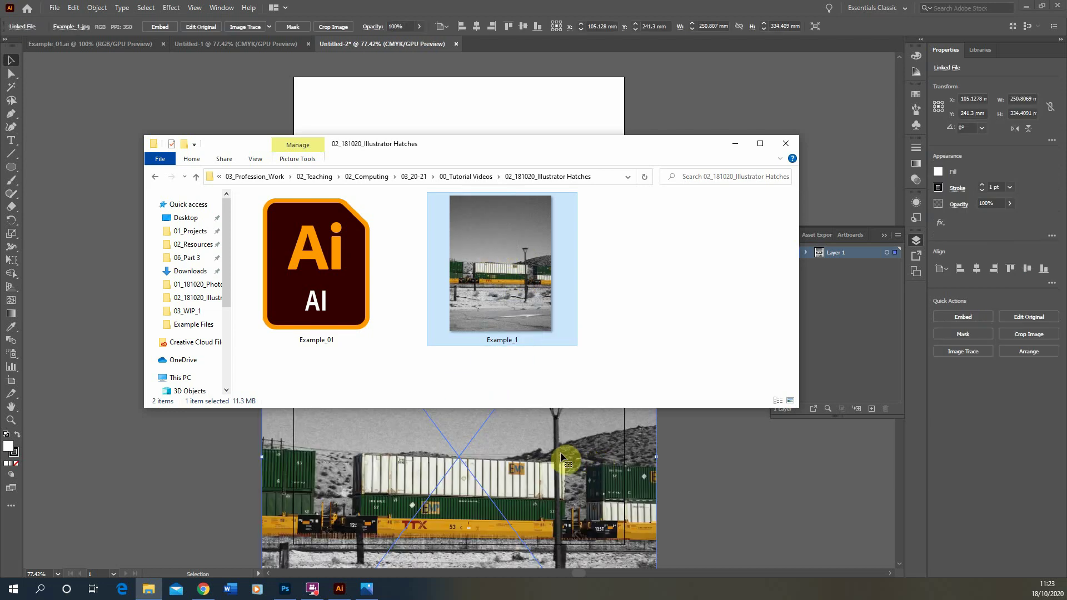
left_click_drag(349, 371, 381, 256)
scroll(340, 183, "down", 3)
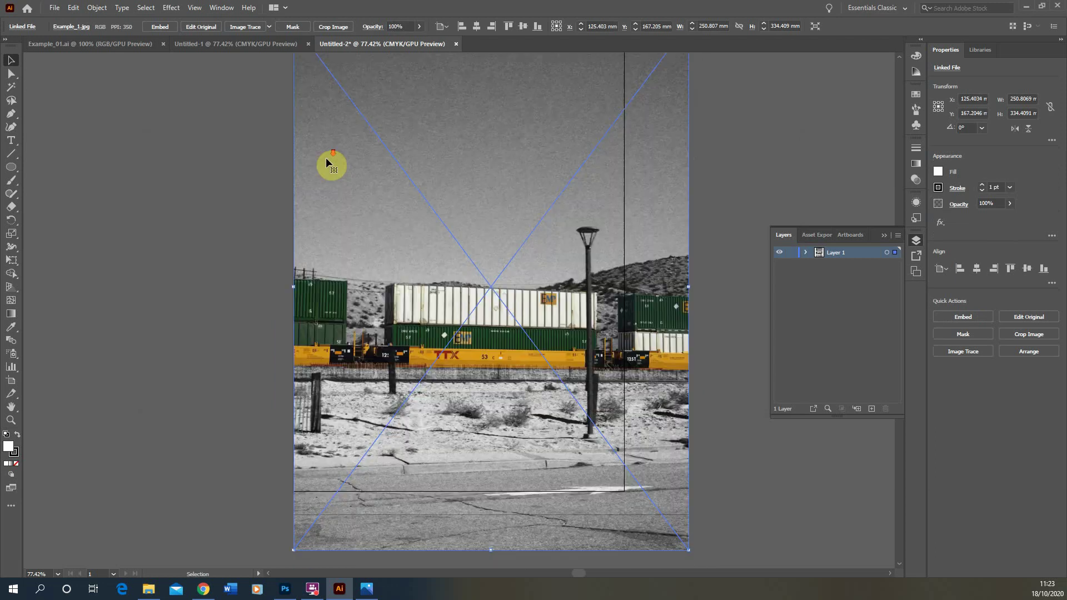
Scale the placed photo proportionally to the artboard's width, 210 × 280 mm
scroll(598, 517, "up", 2)
scroll(400, 166, "up", 2)
scroll(615, 429, "down", 3)
left_click_drag(689, 556, 624, 465)
scroll(699, 341, "up", 5)
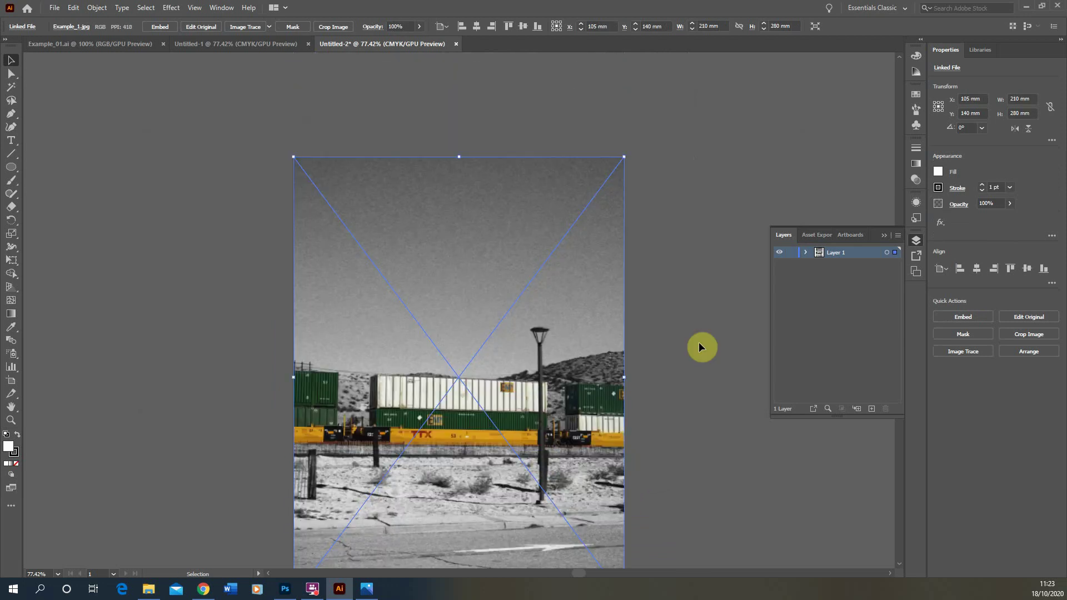
Move the photo down 8.5 mm to centre it vertically on the artboard
left_click(667, 328)
scroll(555, 295, "down", 2)
left_click(484, 313)
left_click_drag(484, 313, 484, 326)
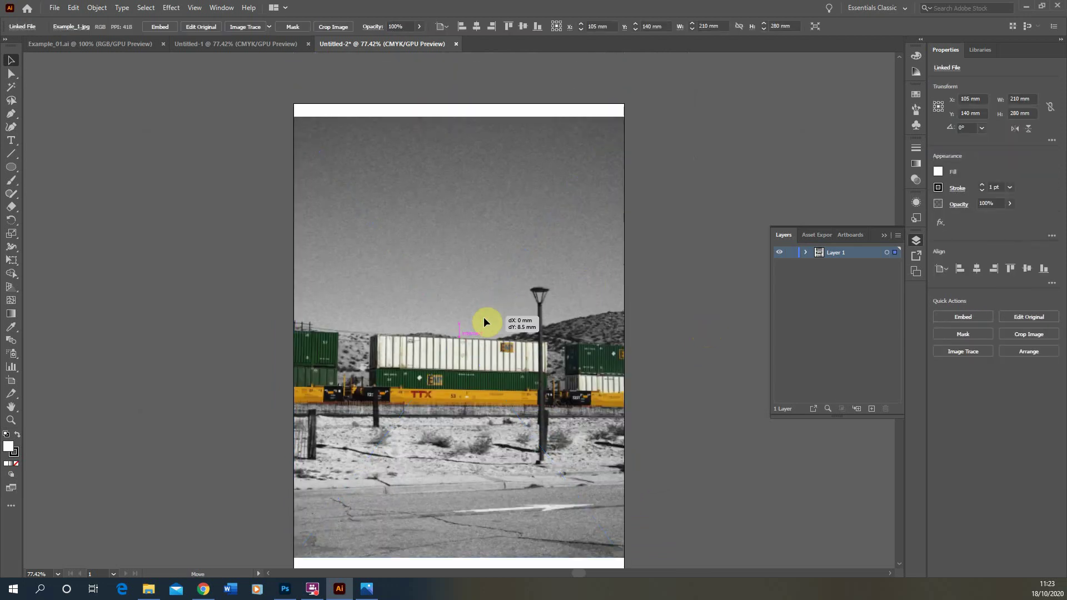
left_click(650, 297)
scroll(476, 307, "down", 1)
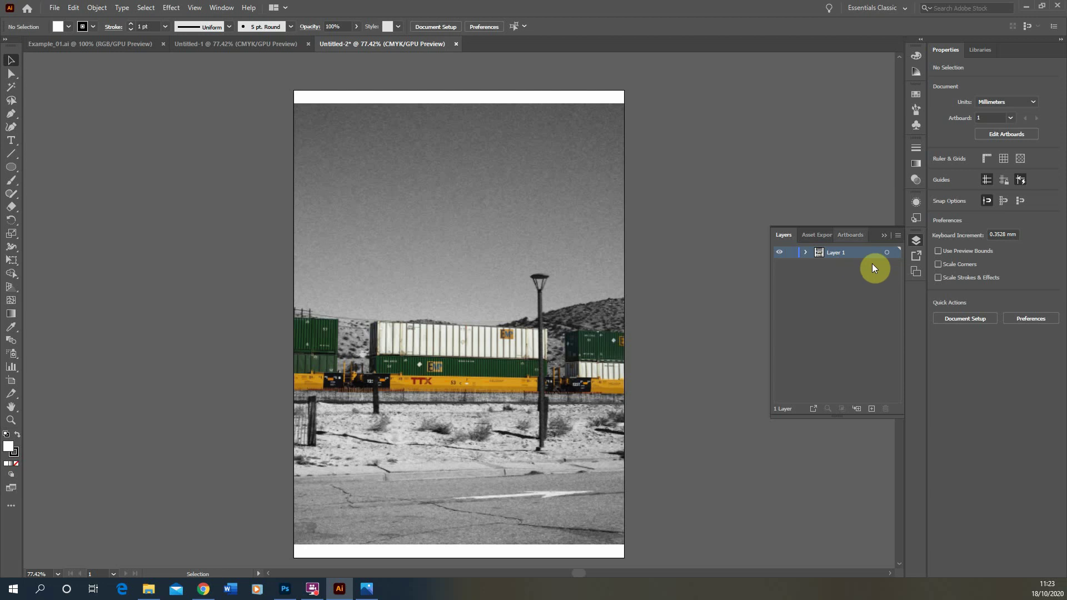
Rename the photo's layer as Photo and lock it against editing
double_click(838, 252)
type("Photo")
left_click(854, 327)
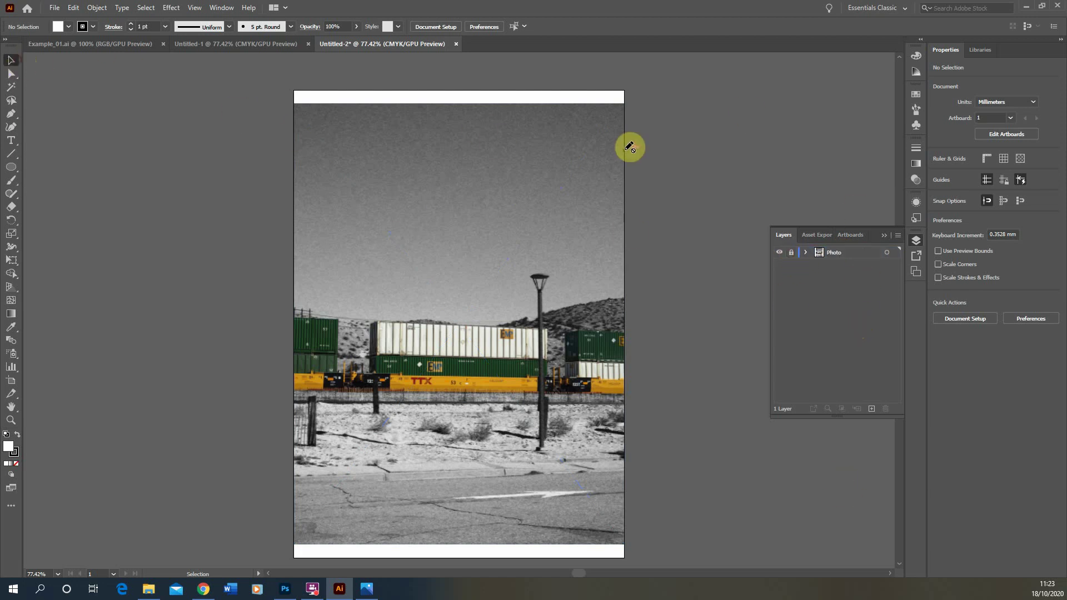
left_click(345, 209)
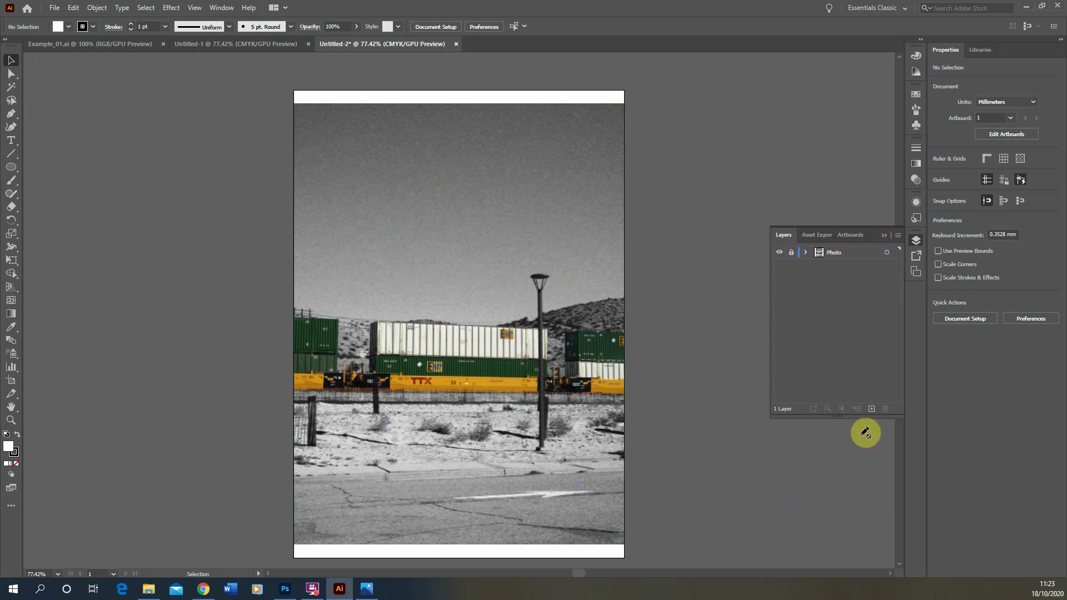
Add a new layer above the Photo layer, name it Diagram and make it the active layer
left_click(871, 409)
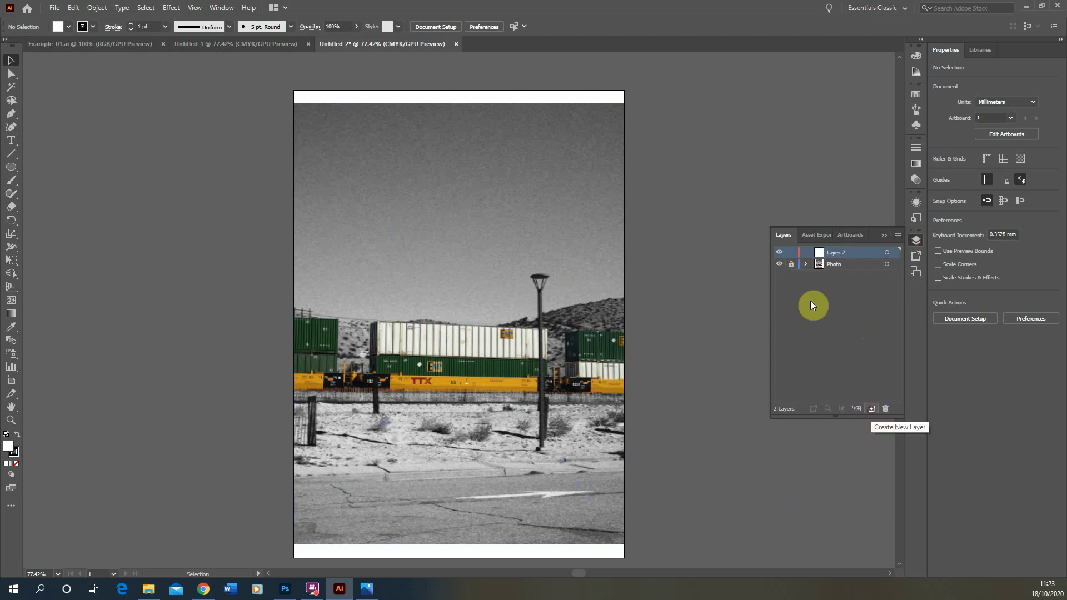
double_click(832, 253)
type("Diagram")
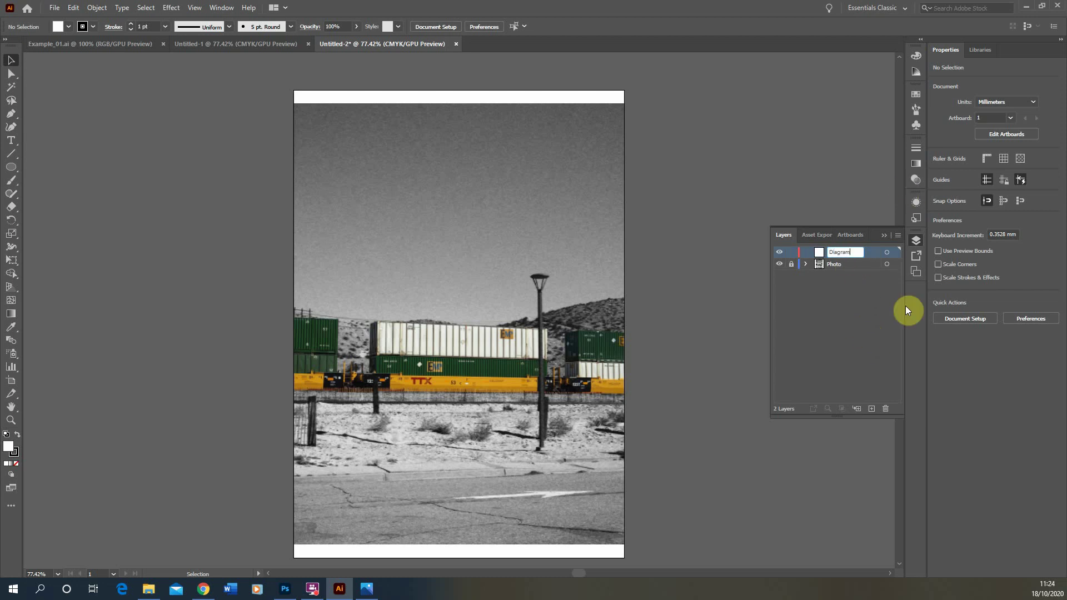
left_click(841, 300)
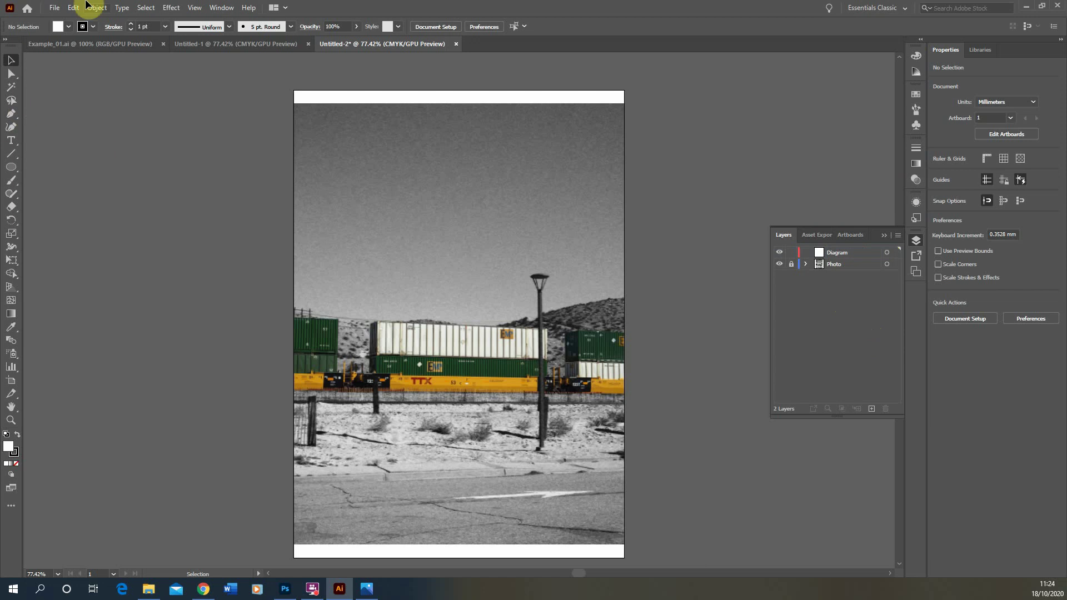
scroll(514, 332, "down", 1)
scroll(511, 328, "down", 2)
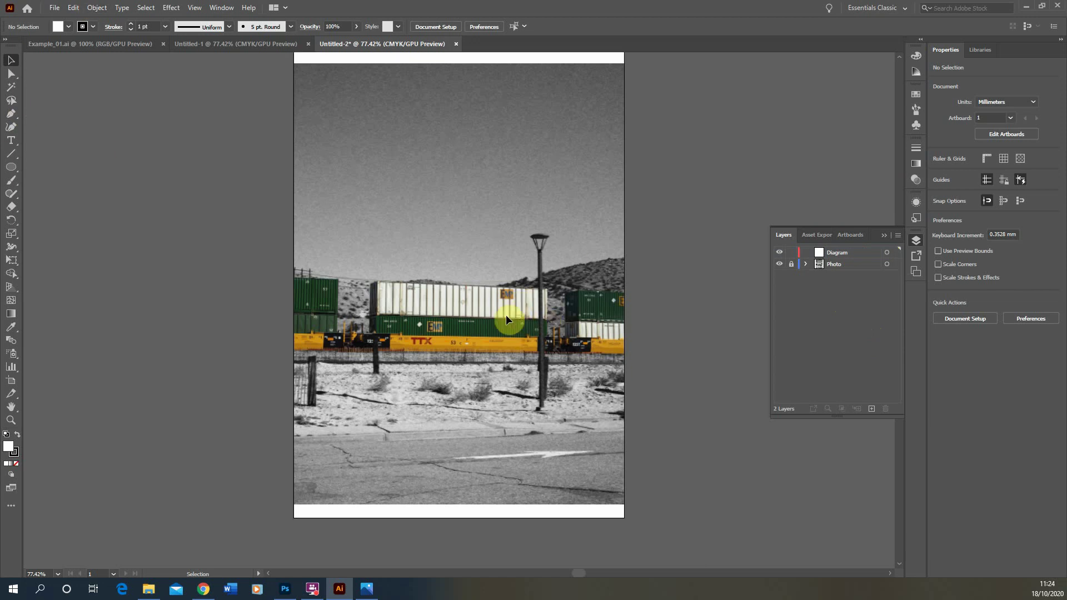
scroll(514, 313, "up", 2)
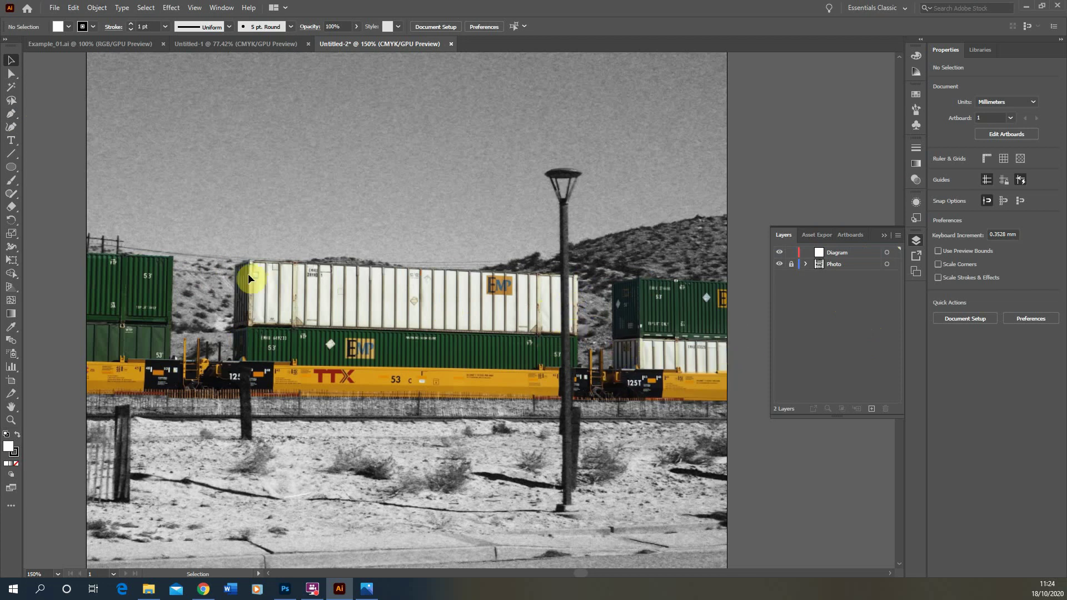
left_click(842, 256)
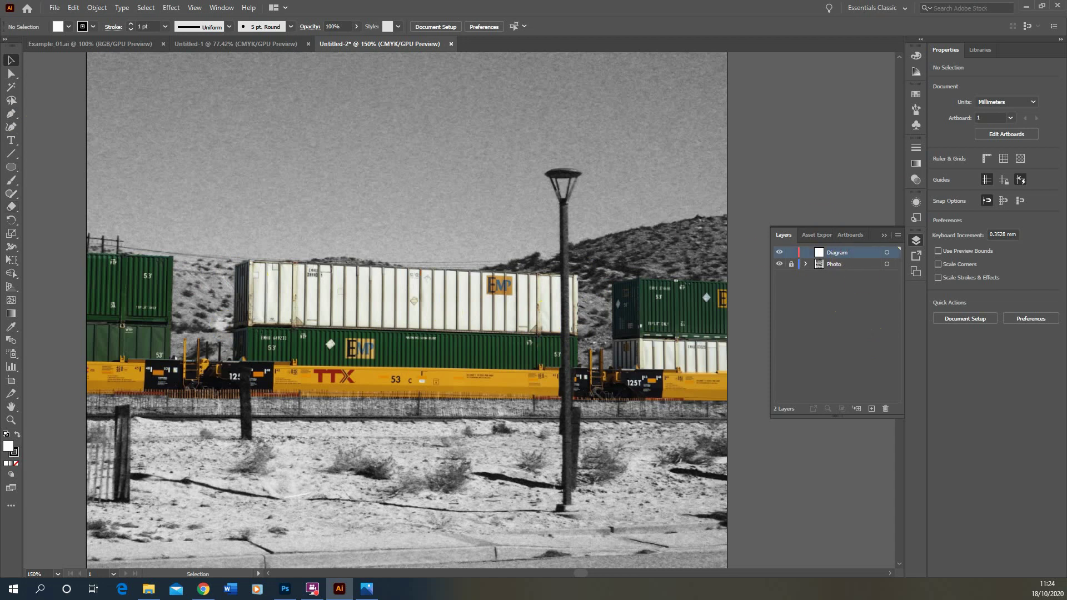
Try out the Pen tool with a four-point shape in the sky area and delete the trial shape
left_click(18, 116)
left_click(162, 166)
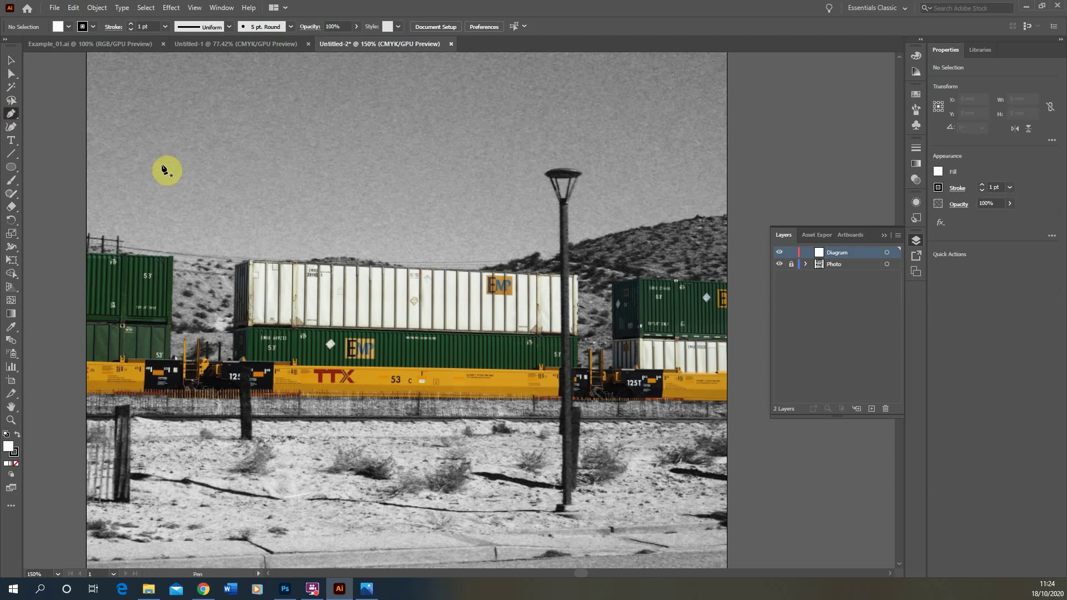
left_click(214, 130)
left_click(286, 143)
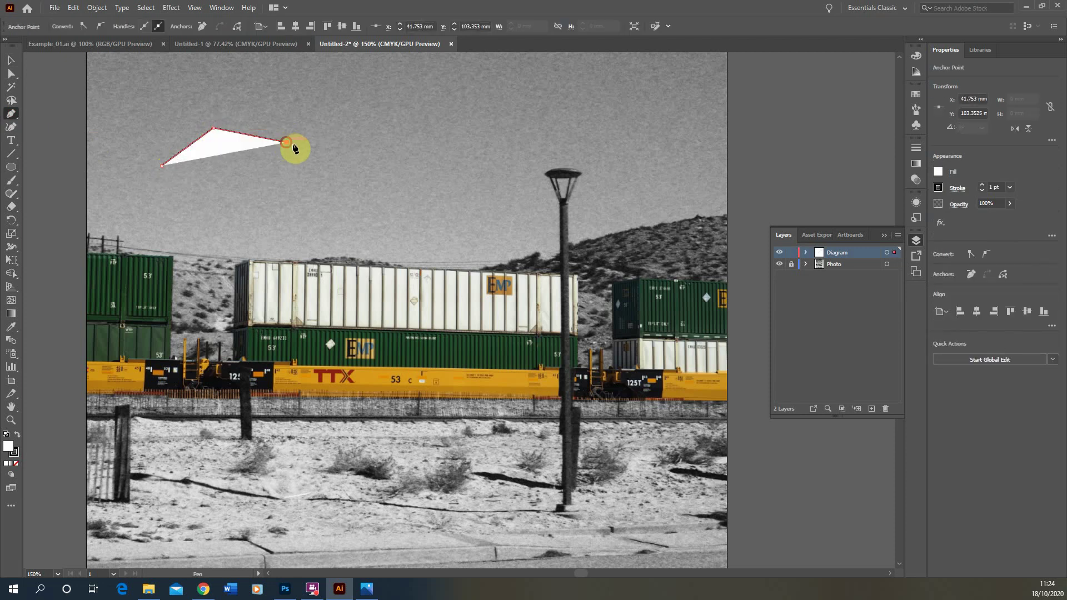
left_click(270, 190)
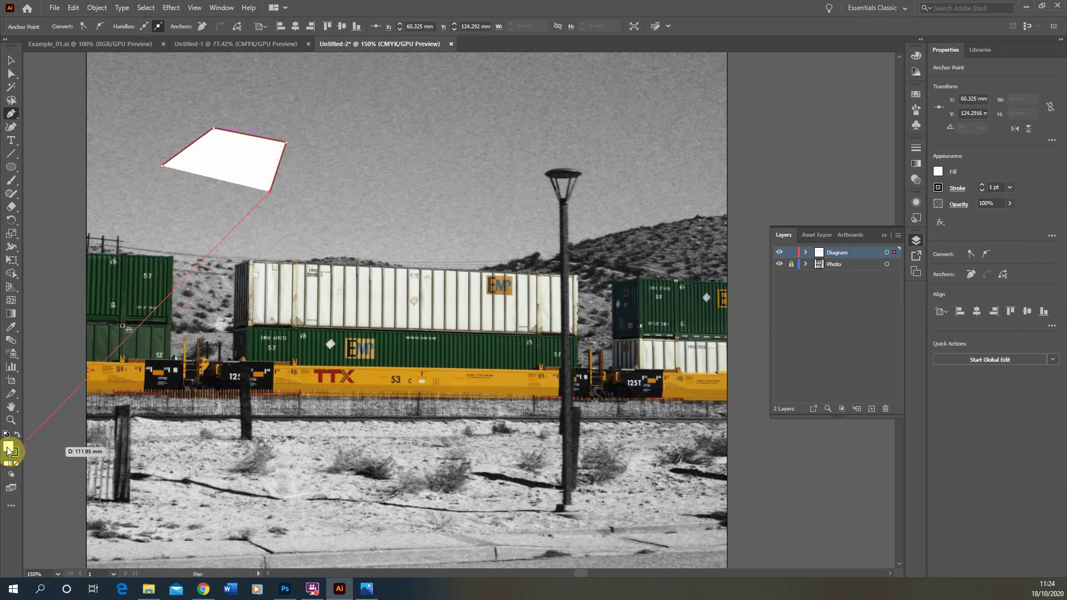
key("Escape")
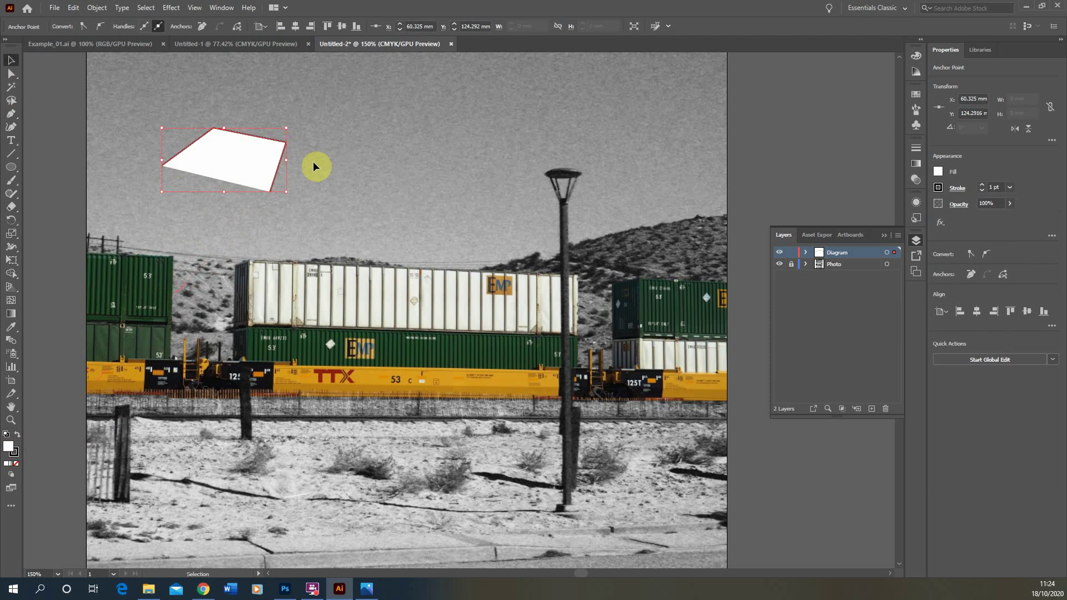
key("ctrl+z")
key("Delete")
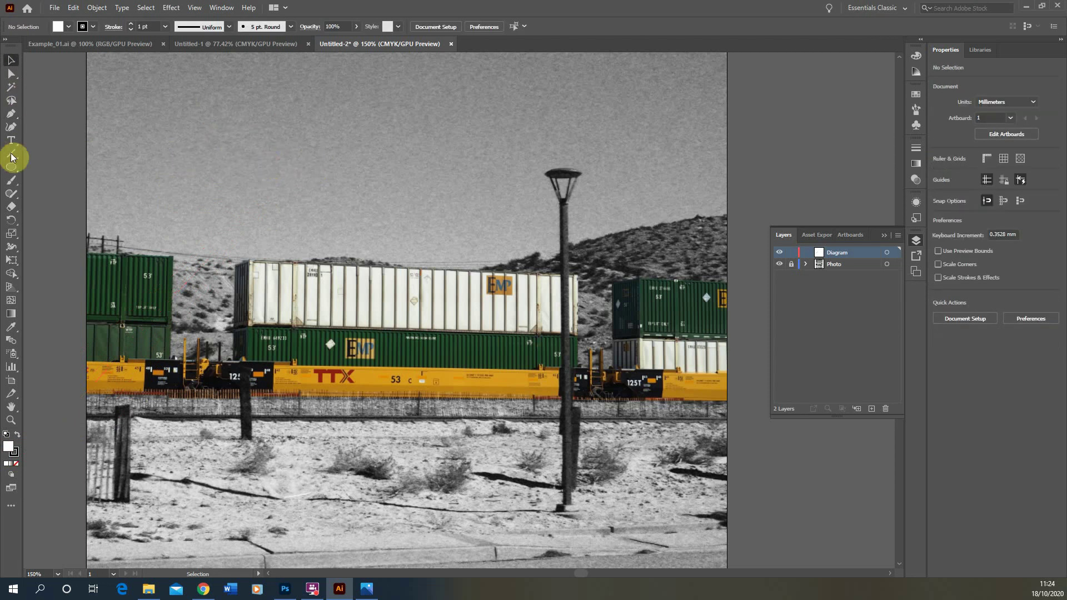
Trace a closed six-point outline, about 113 × 25 mm, around the large upper white container with the Pen tool
left_click(11, 115)
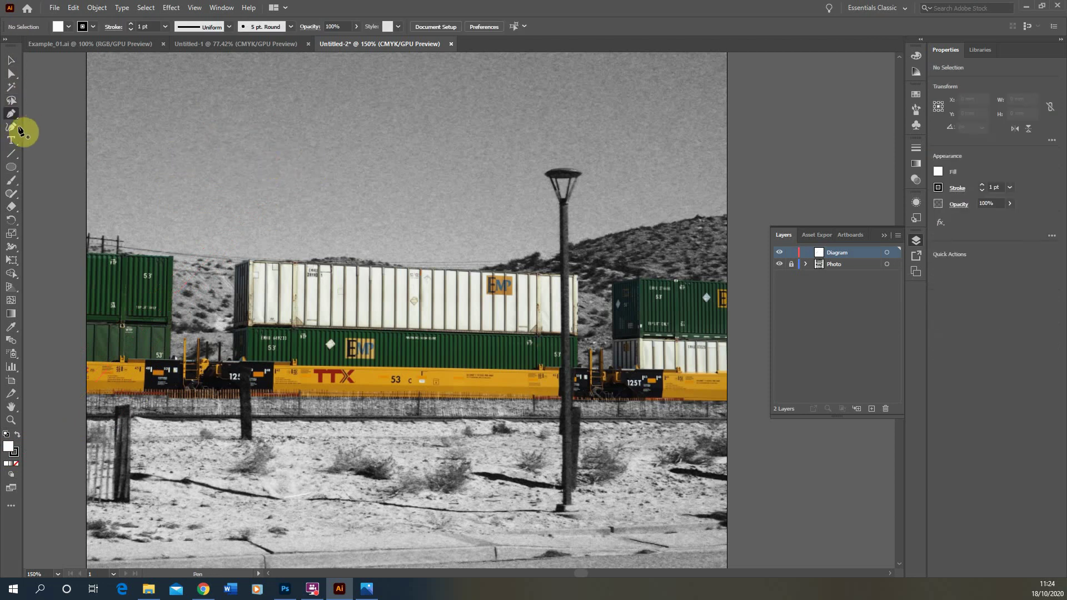
scroll(239, 268, "up", 1)
scroll(245, 269, "down", 1)
scroll(242, 267, "up", 2)
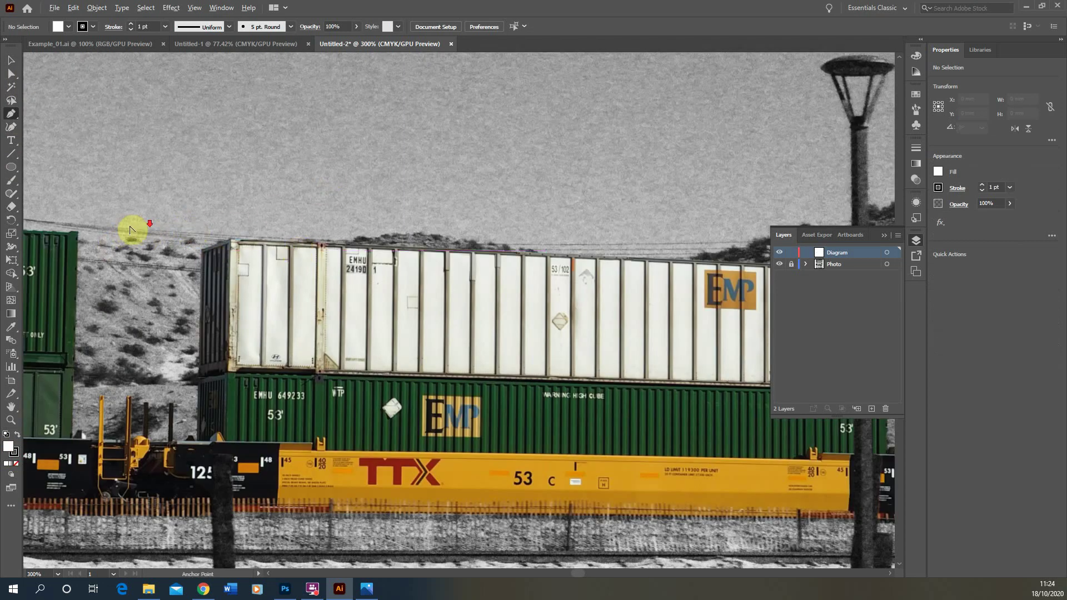
scroll(195, 231, "down", 1)
scroll(171, 248, "up", 1)
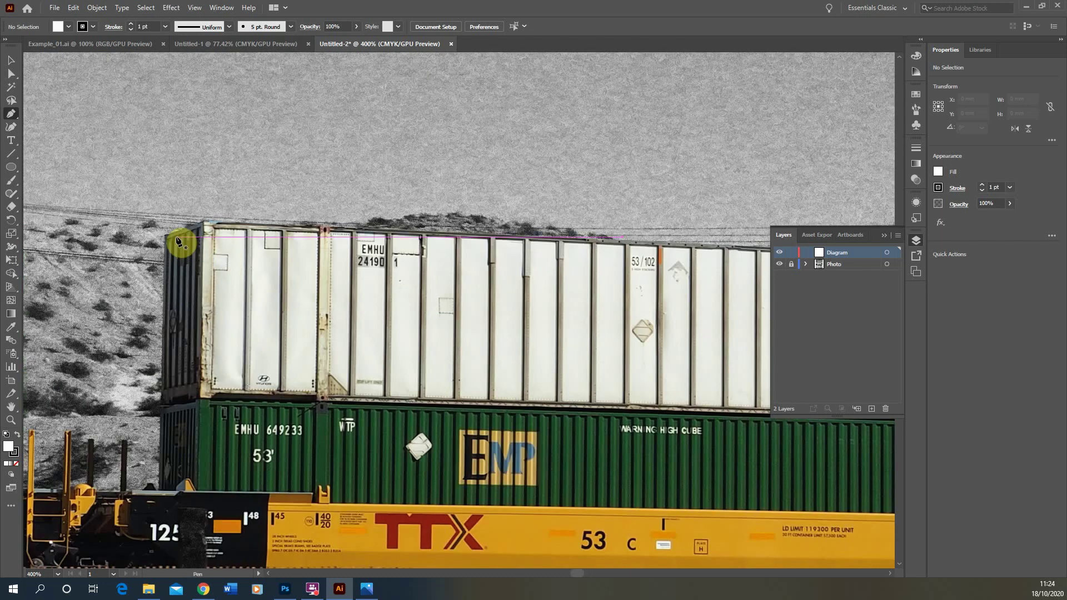
scroll(167, 240, "up", 1)
left_click(166, 236)
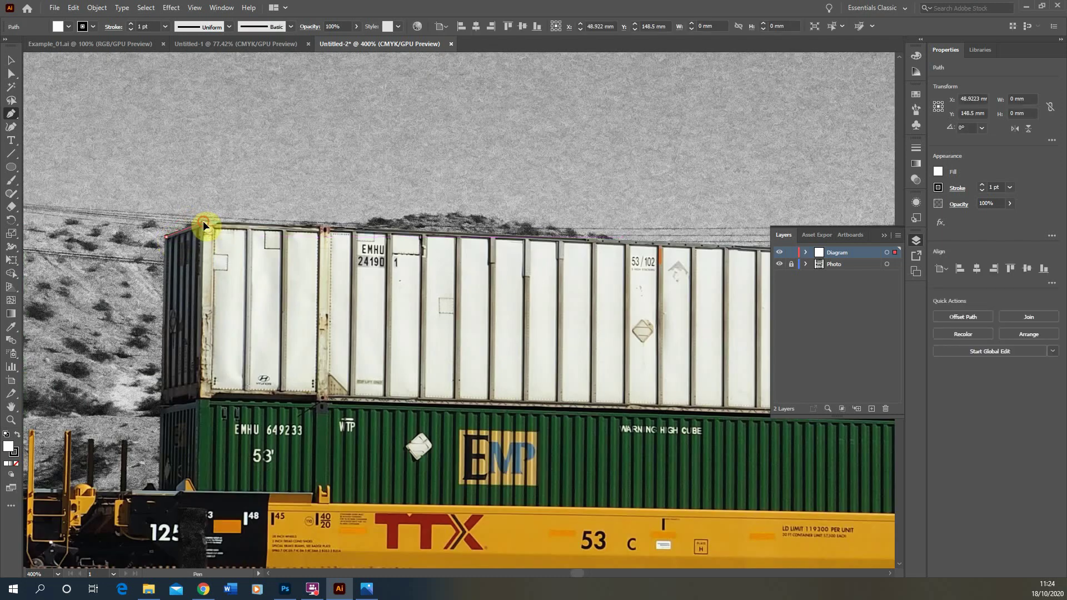
left_click(204, 223)
scroll(143, 210, "down", 2)
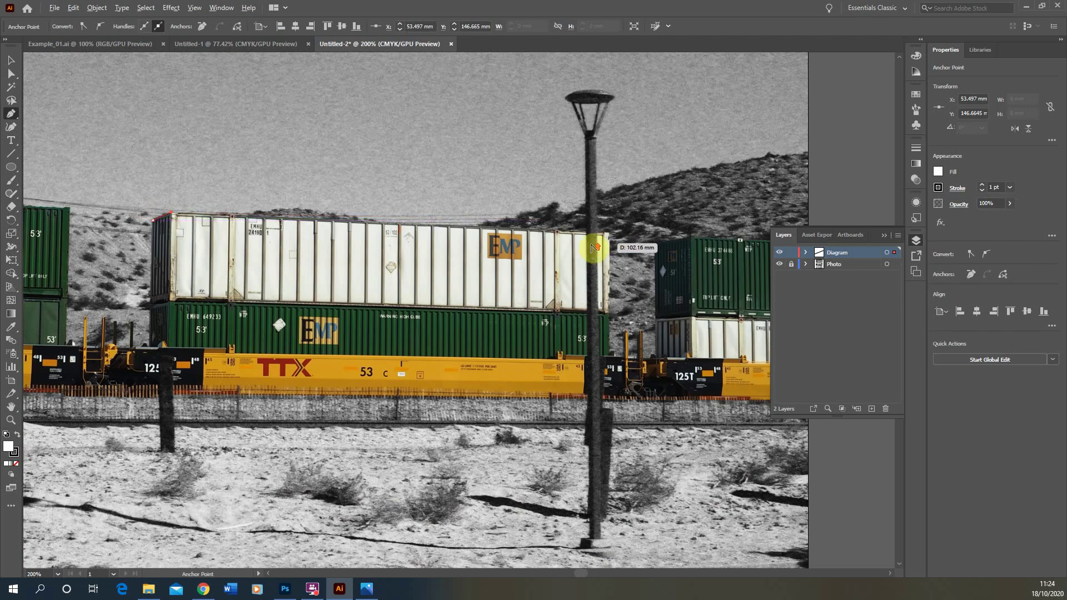
scroll(621, 243, "up", 3)
left_click(646, 209)
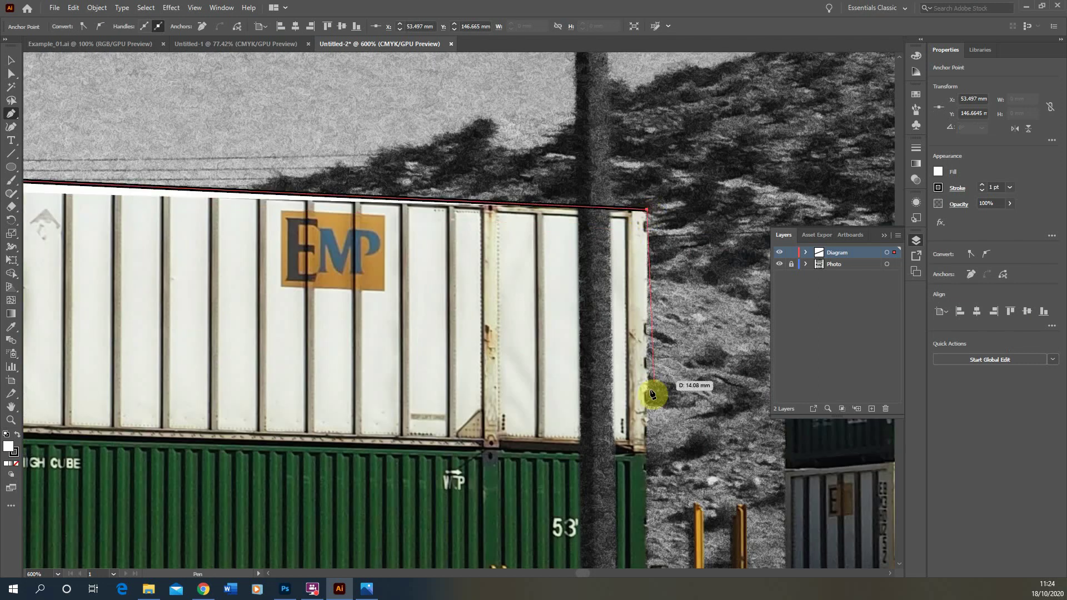
left_click(648, 454)
scroll(648, 453, "down", 3)
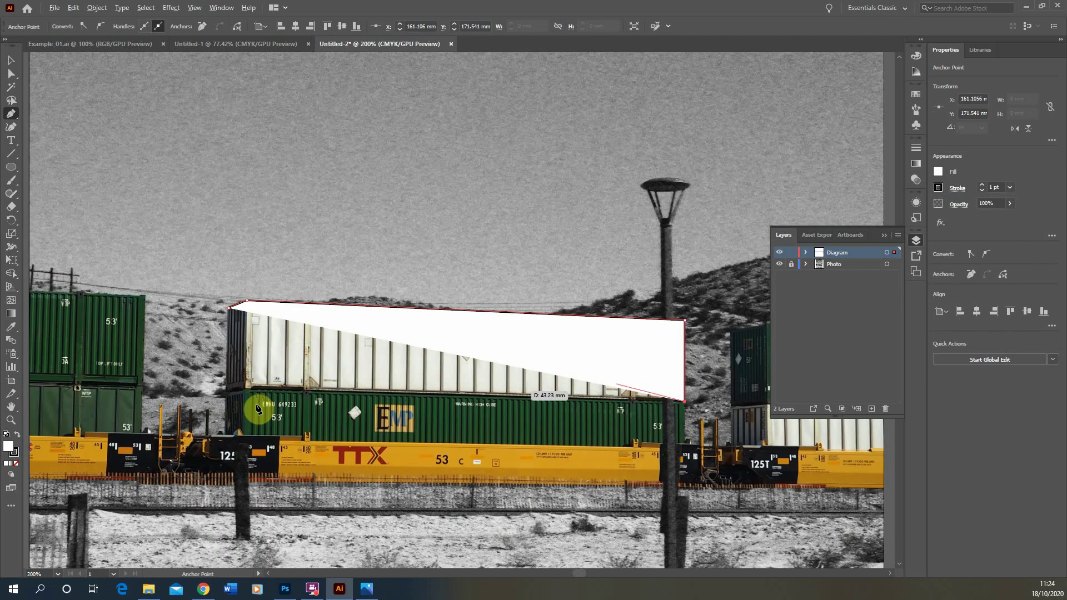
scroll(248, 388, "up", 4)
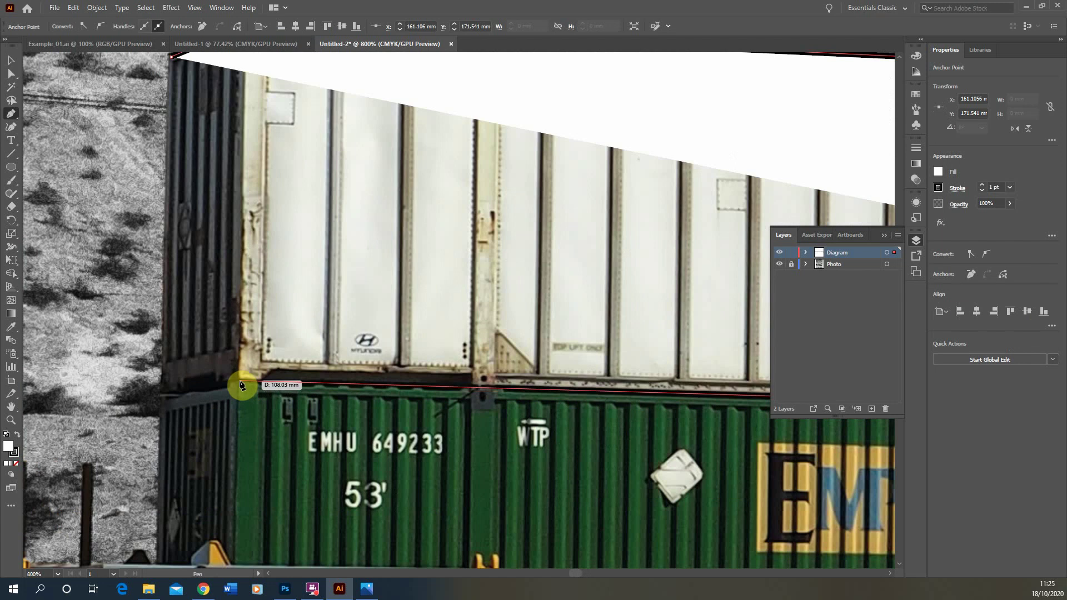
left_click(241, 385)
scroll(161, 398, "down", 2)
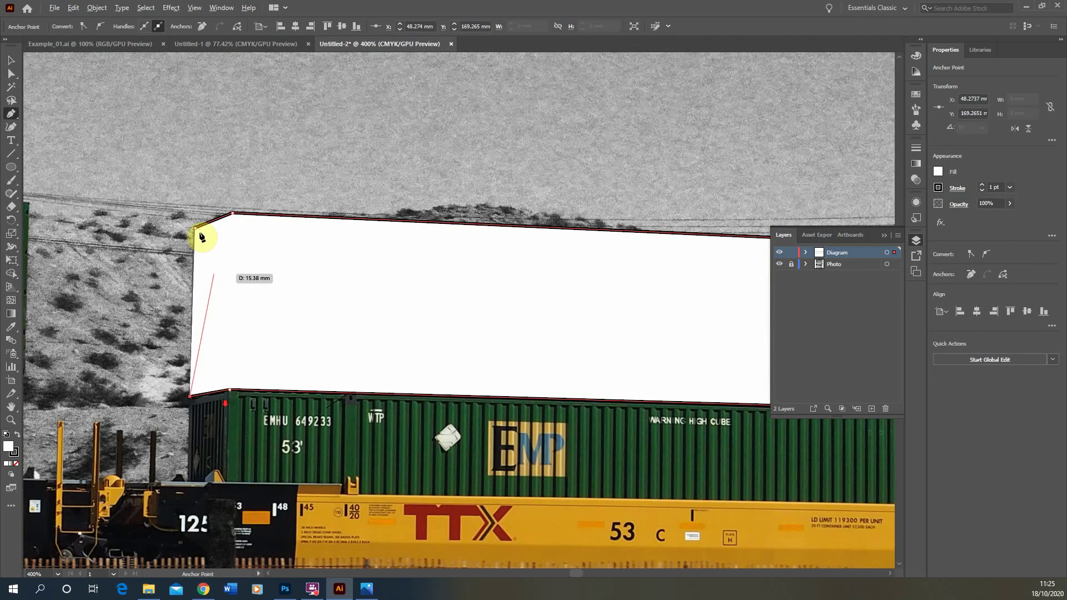
scroll(128, 222, "down", 1)
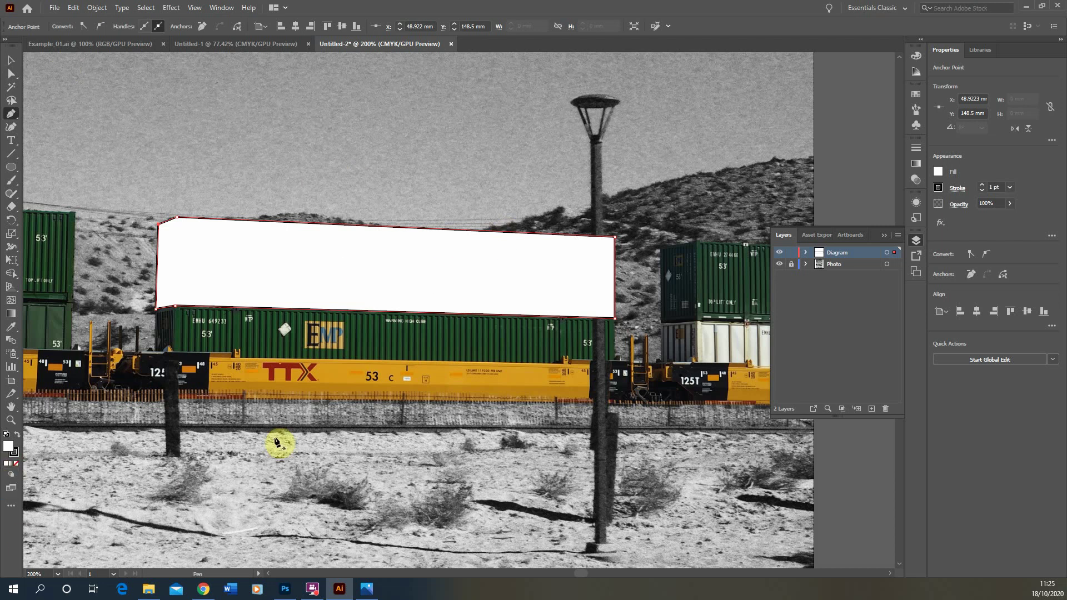
Set the container outline's fill to none and select the whole path
left_click(18, 466)
left_click(11, 60)
left_click(194, 159)
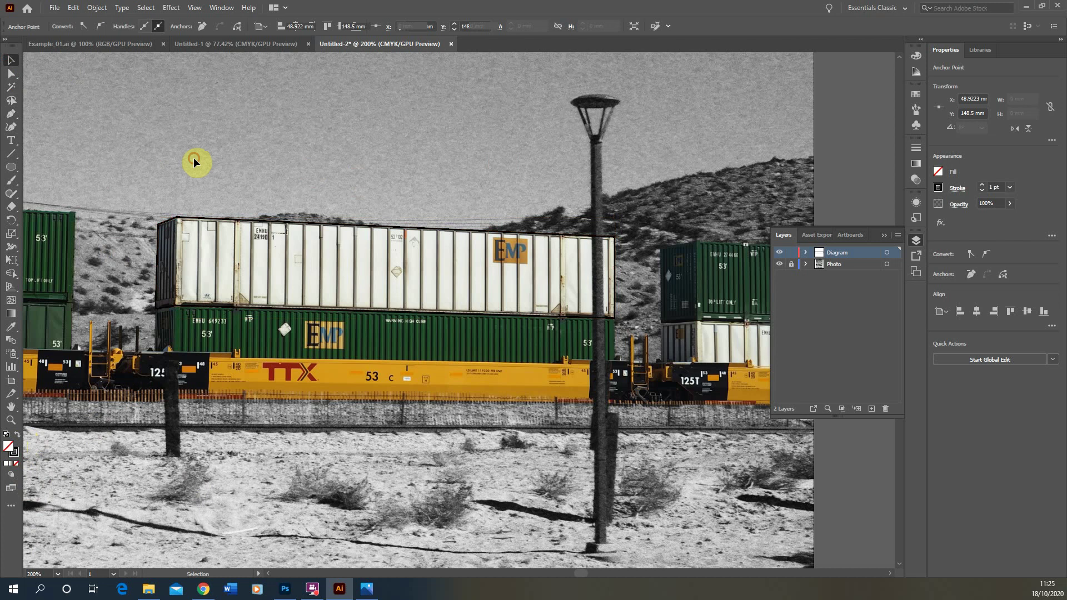
left_click(212, 224)
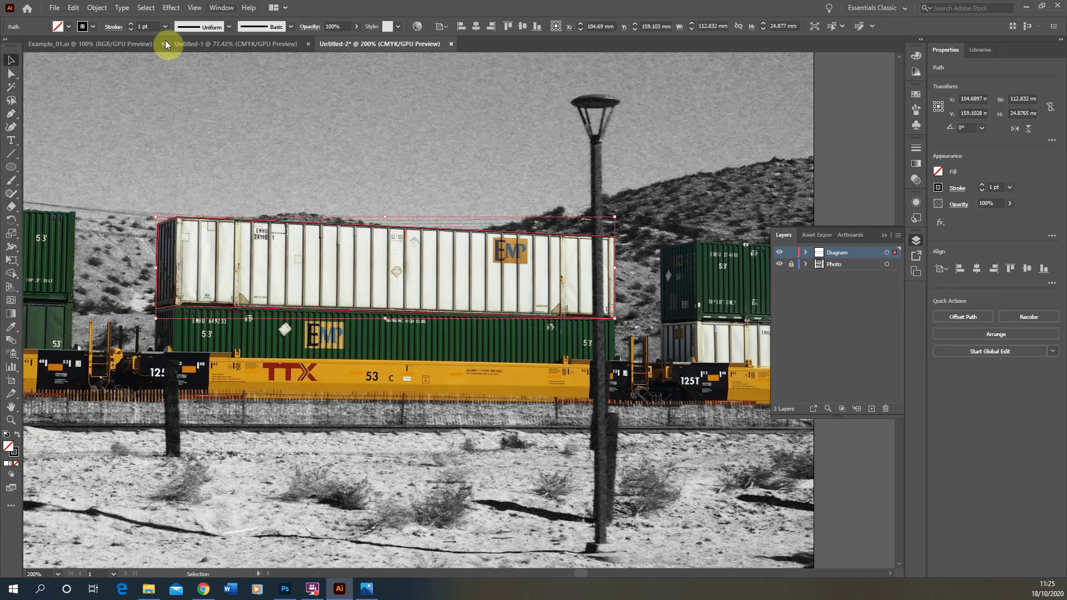
Set the stroke colour of the large container outline to red, hex FF1800
left_click(14, 453)
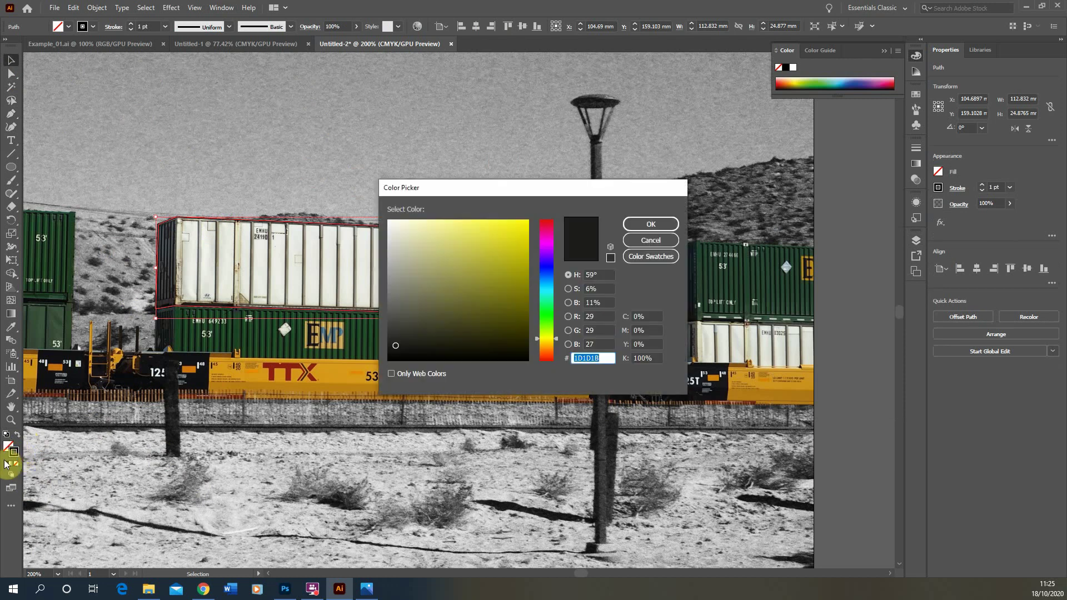
left_click(546, 301)
left_click_drag(548, 285, 536, 363)
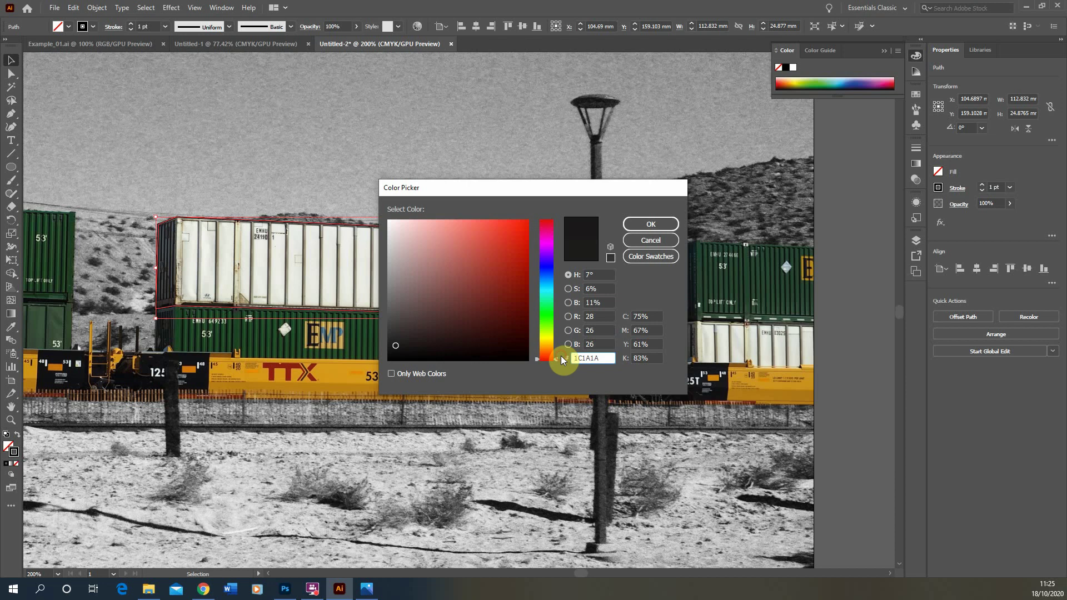
left_click(397, 343)
left_click_drag(397, 343, 533, 222)
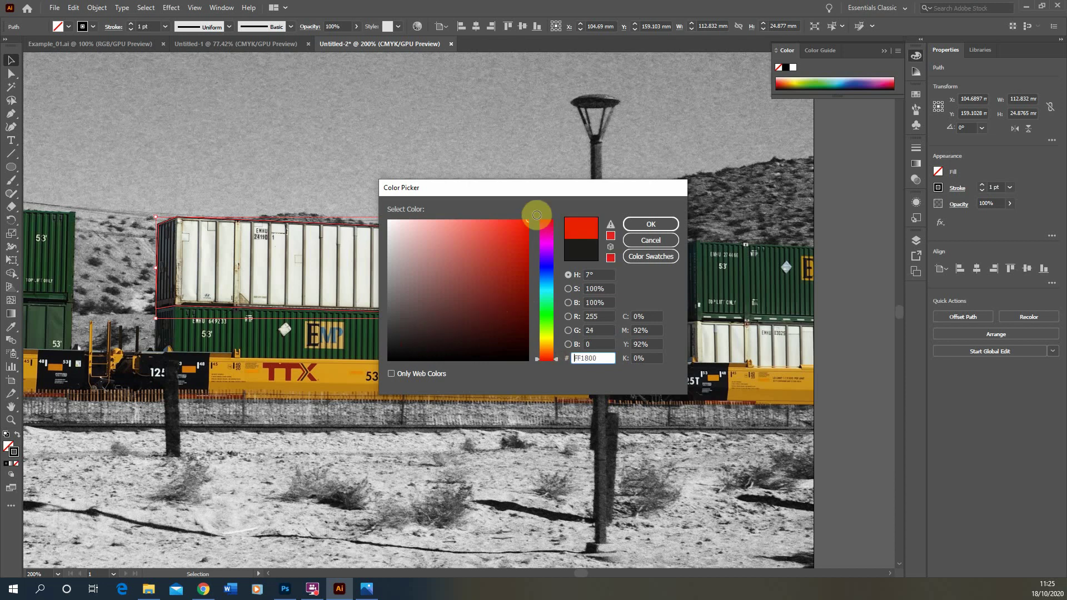
left_click(653, 224)
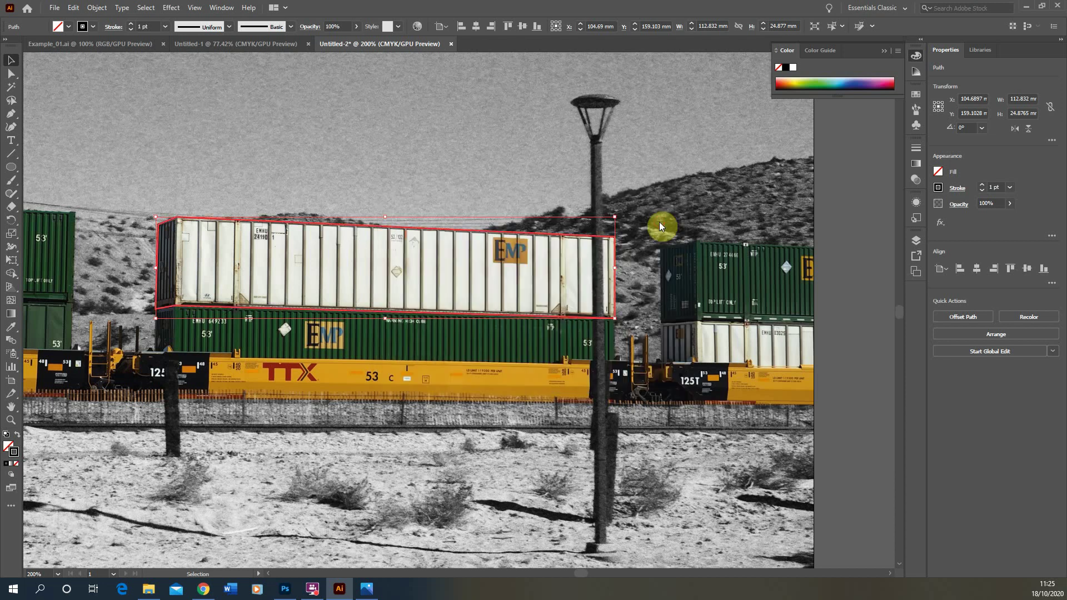
Set the large container outline's stroke weight to 2 pt and clear the selection
left_click(357, 171)
left_click(331, 228)
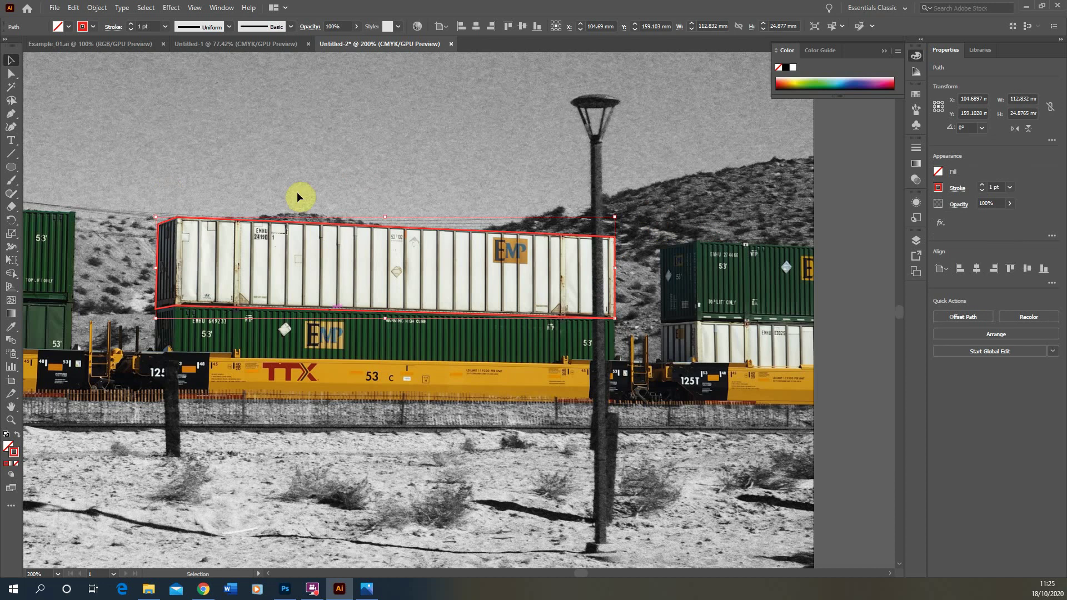
left_click(165, 26)
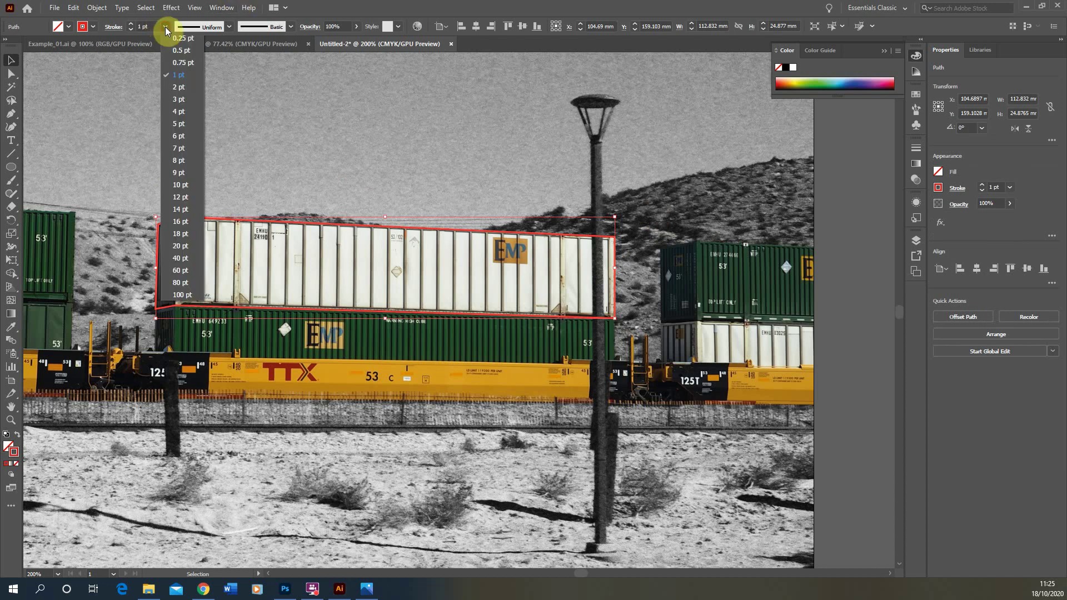
left_click(185, 87)
left_click(278, 136)
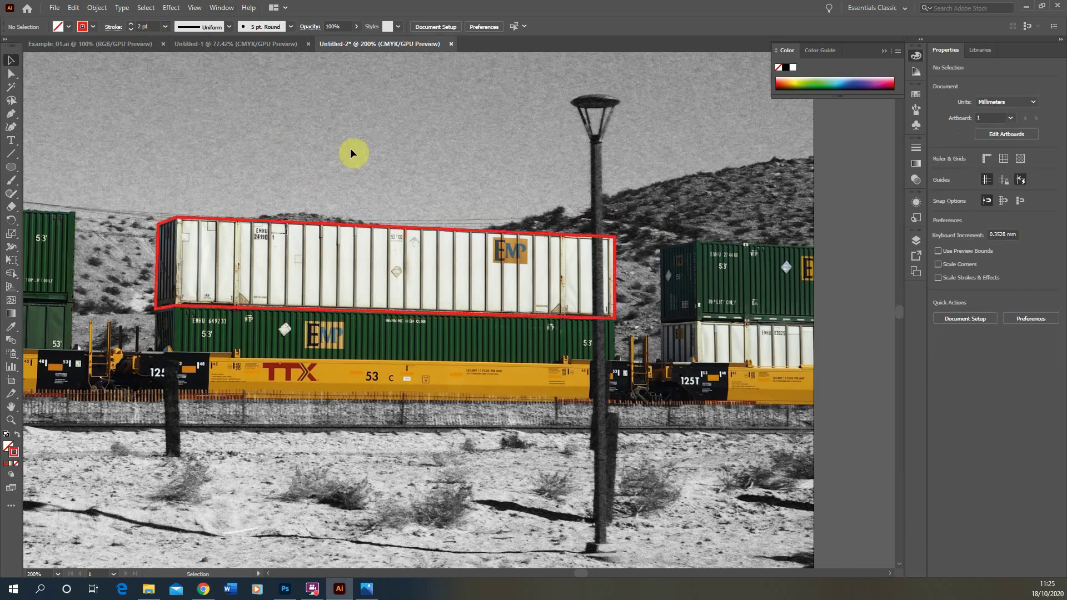
Trace a closed outline with the Pen tool around the lower white container at the photo's right edge, following its stepped bottom edge
scroll(215, 224, "down", 1, "alt")
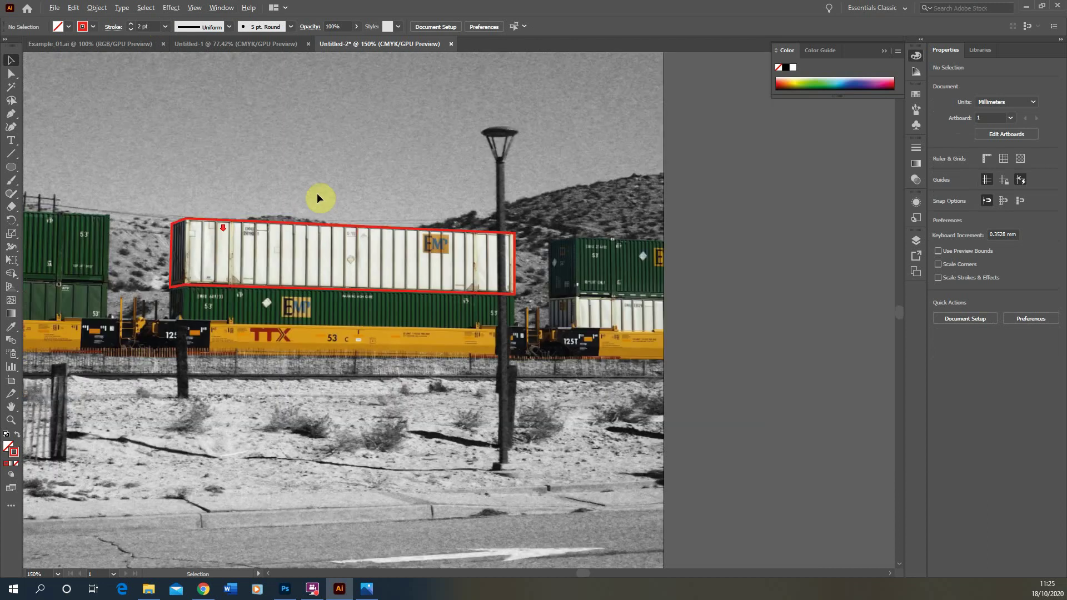
scroll(306, 200, "down", 1, "alt")
scroll(311, 156, "up", 3)
scroll(393, 402, "up", 1, "alt")
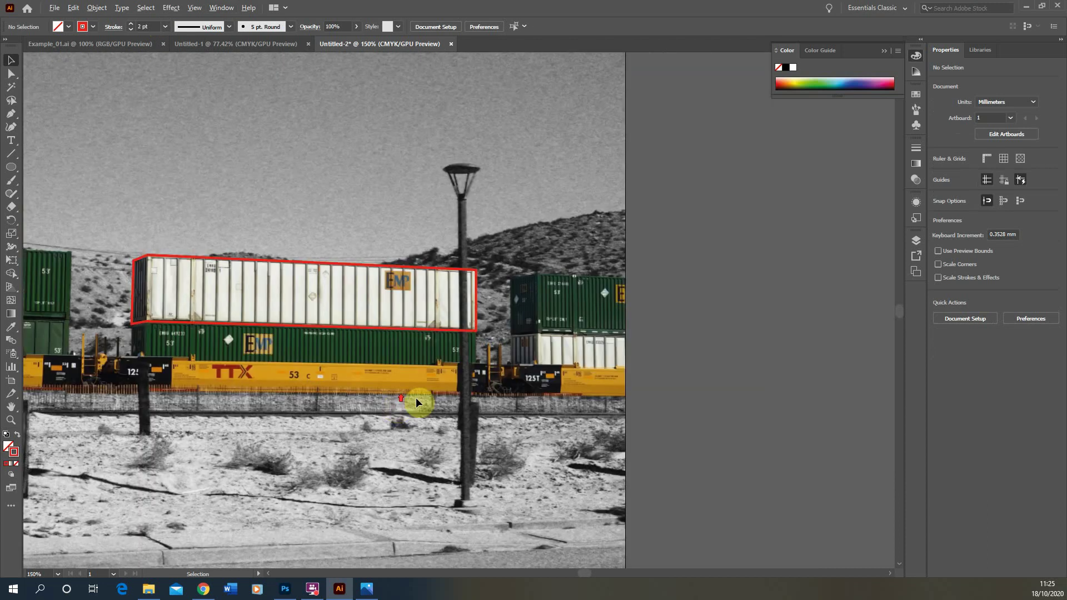
scroll(113, 303, "up", 1, "alt")
left_click(11, 114)
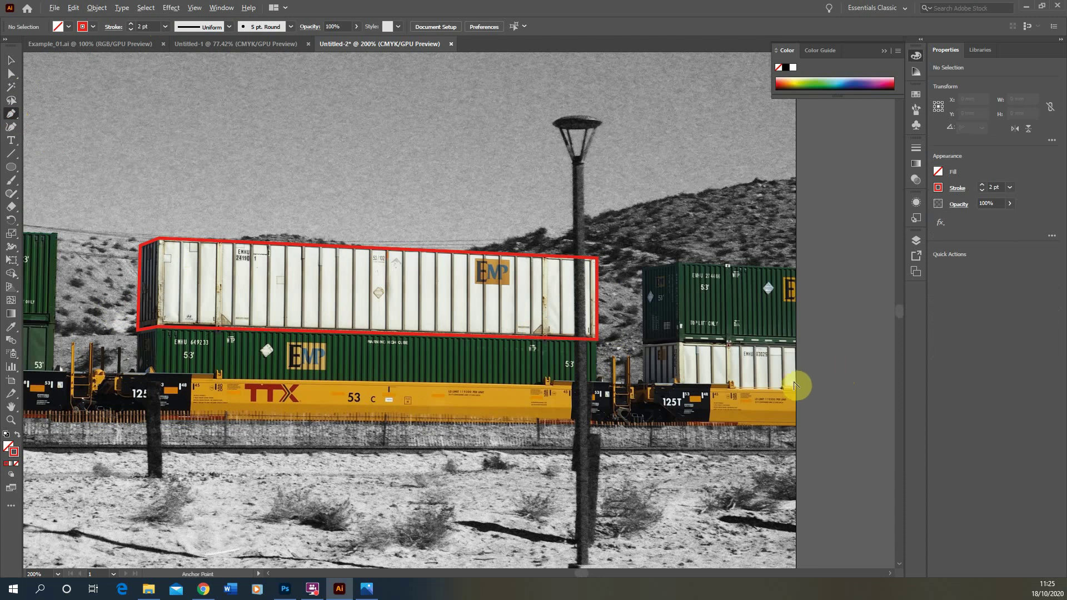
scroll(800, 383, "up", 3, "alt")
left_click(784, 276)
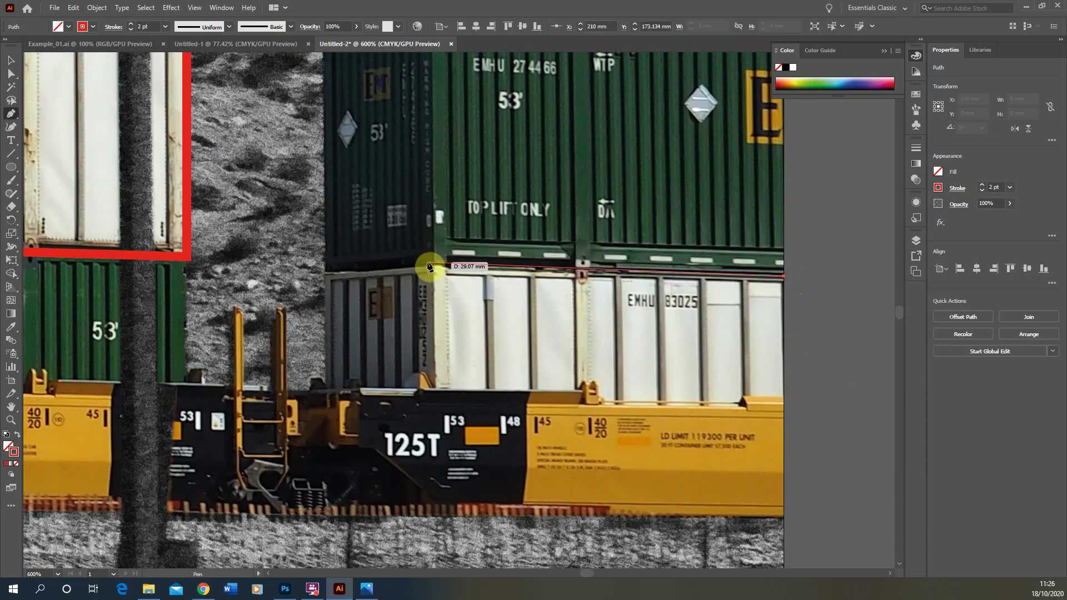
left_click(434, 265)
left_click(323, 277)
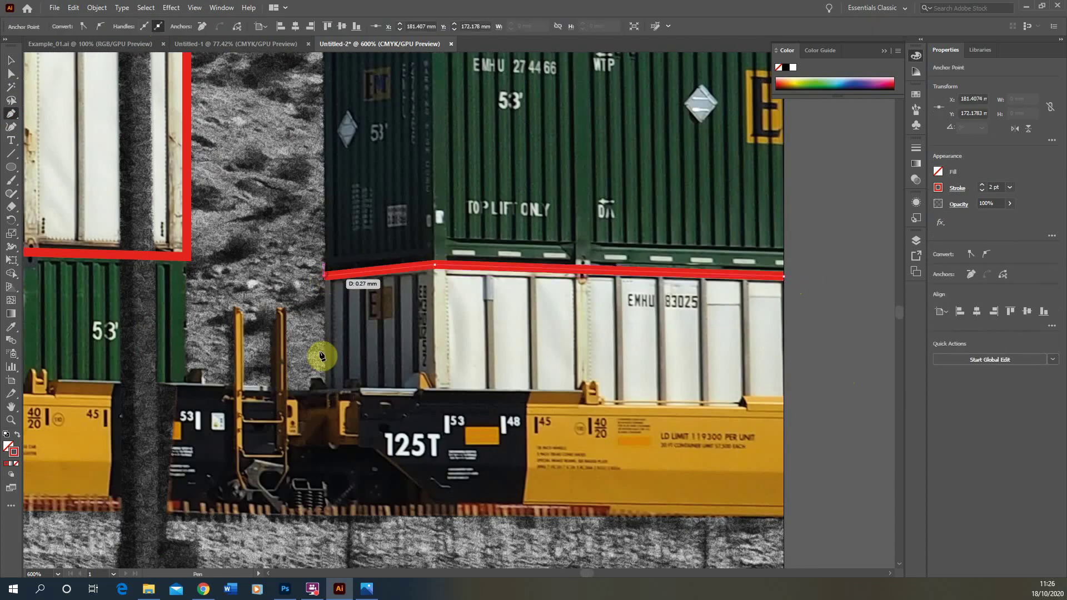
left_click(326, 386)
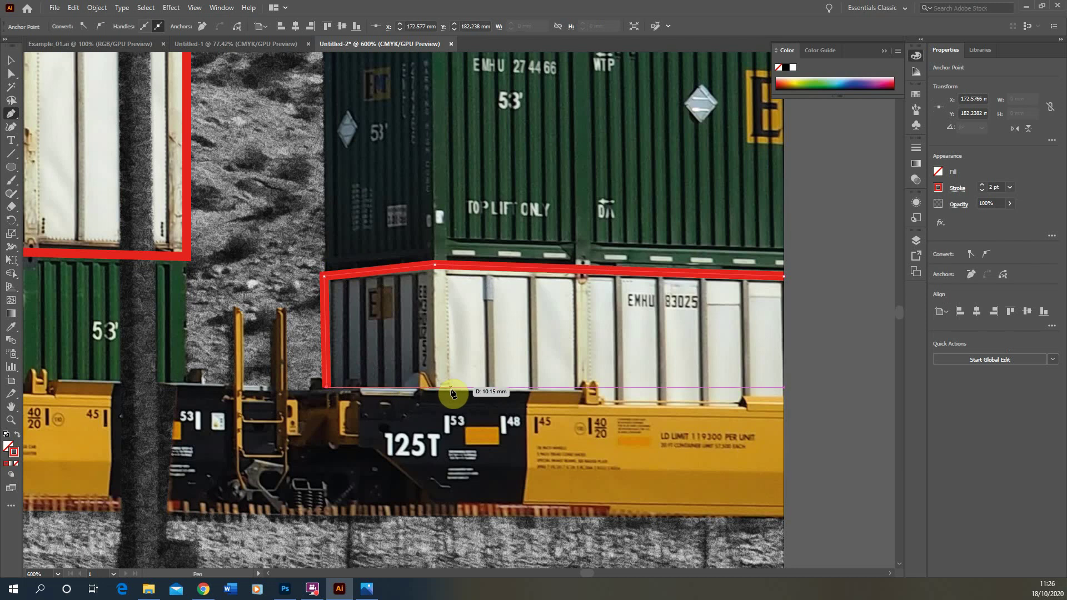
left_click(581, 381)
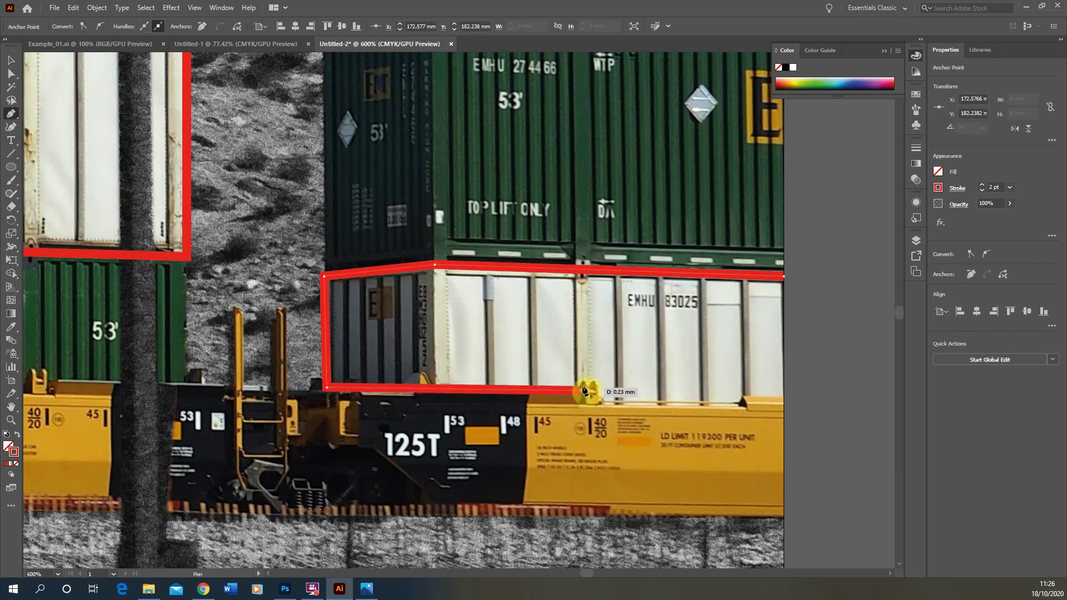
left_click(600, 379)
left_click(605, 402)
left_click(740, 408)
left_click(745, 395)
left_click(784, 395)
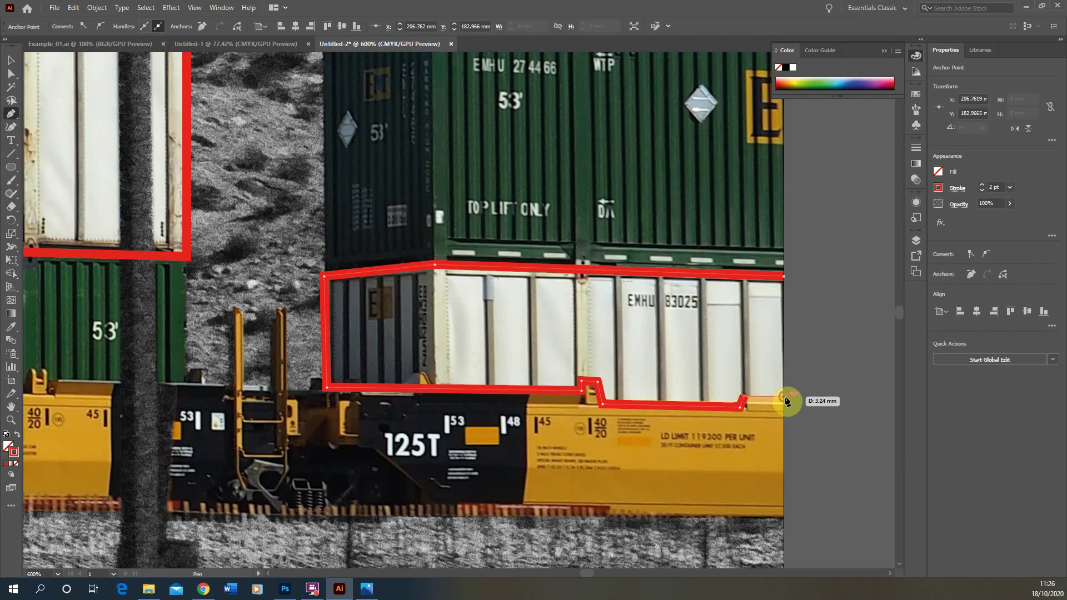
left_click(785, 276)
scroll(800, 334, "down", 3)
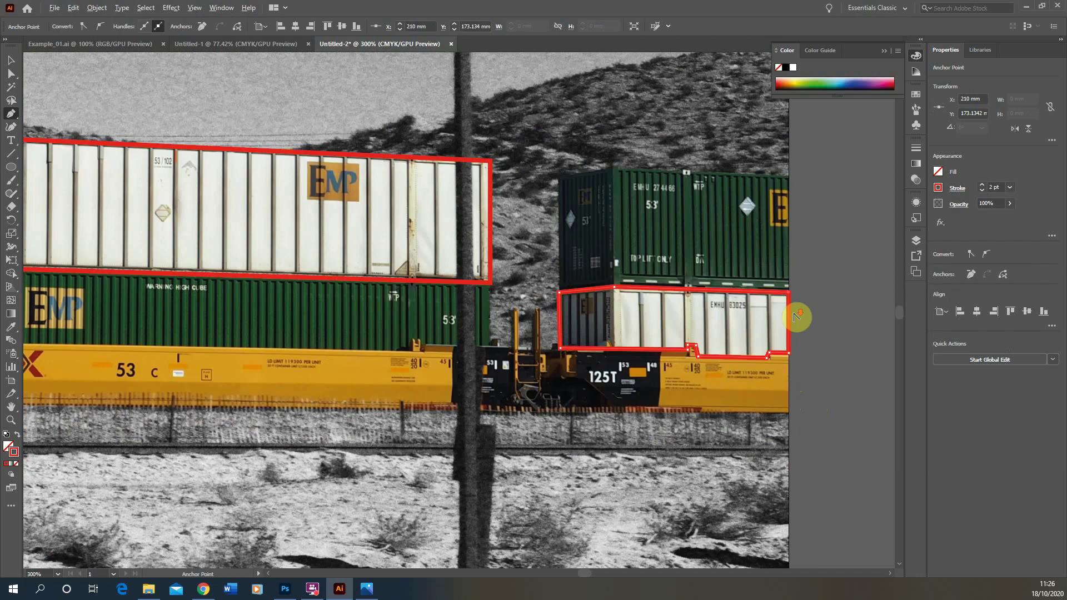
Select each of the two container outlines in turn to check them, and clear the selection
left_click(11, 60)
scroll(469, 296, "down", 2)
scroll(371, 143, "up", 1)
left_click(369, 164)
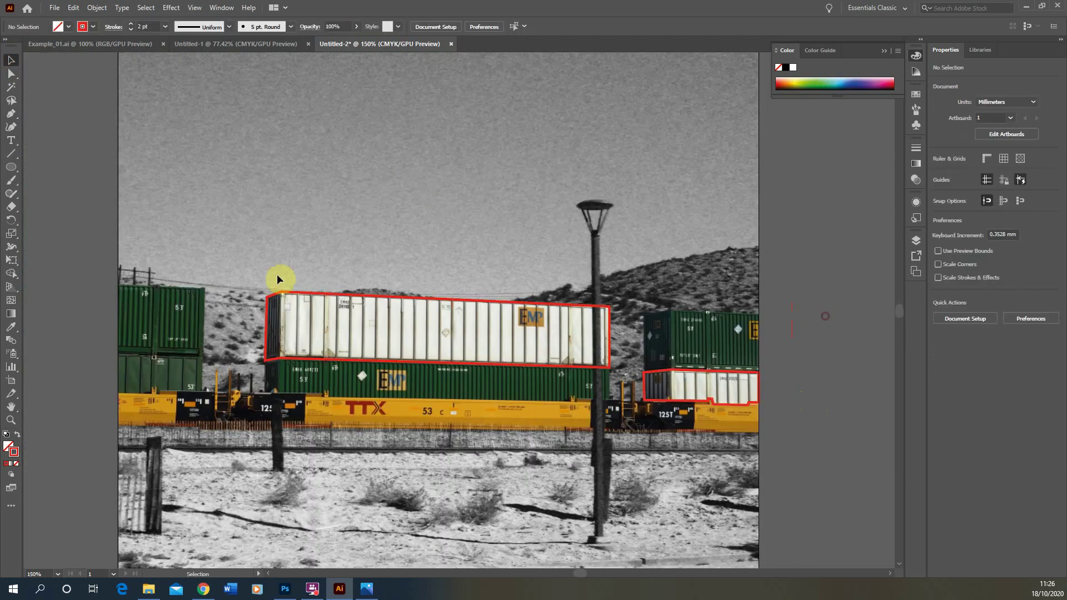
left_click(401, 364)
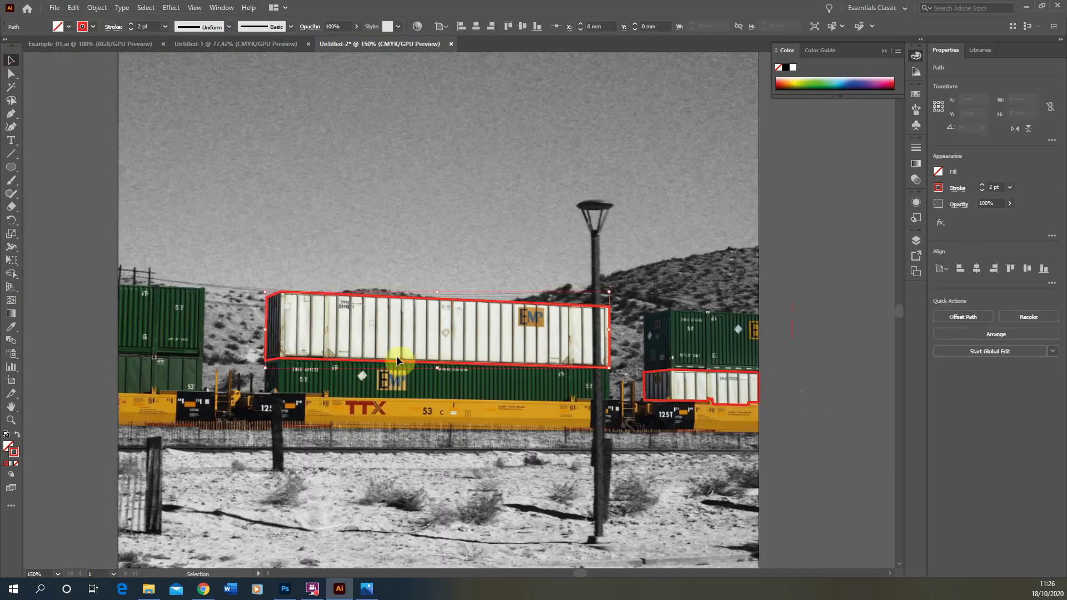
left_click(681, 371)
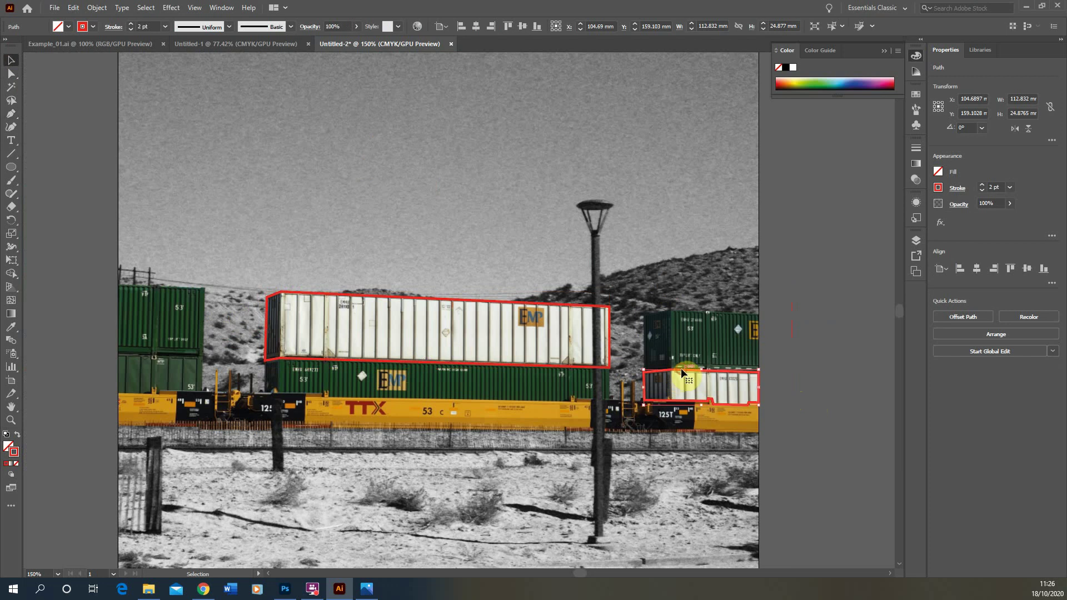
left_click(837, 351)
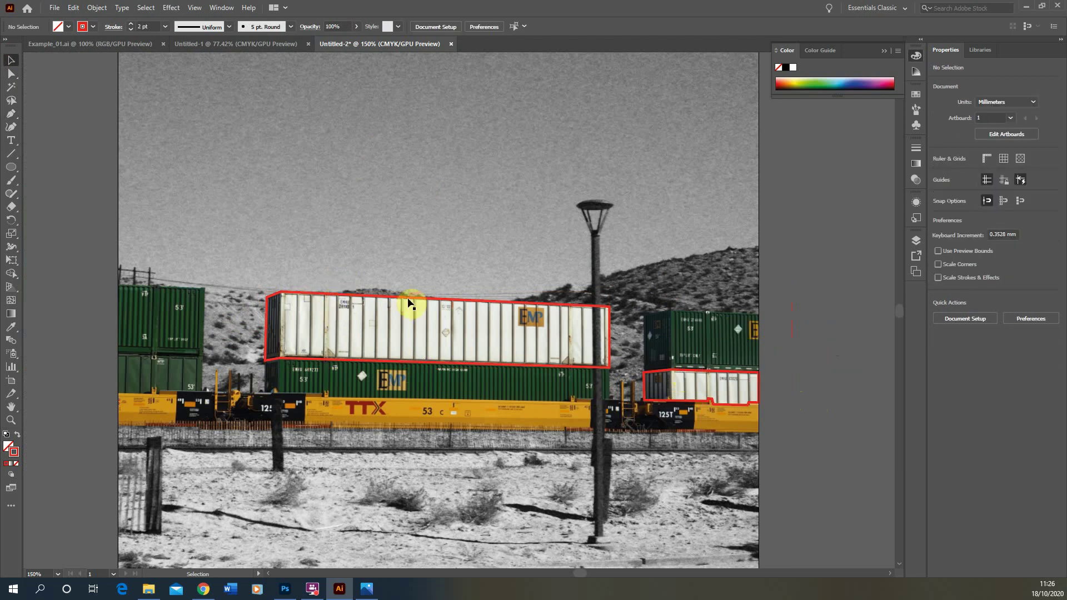
Select the large container outline and open the Basic Graphics_Lines pattern library, placing it over the sky
left_click(349, 295)
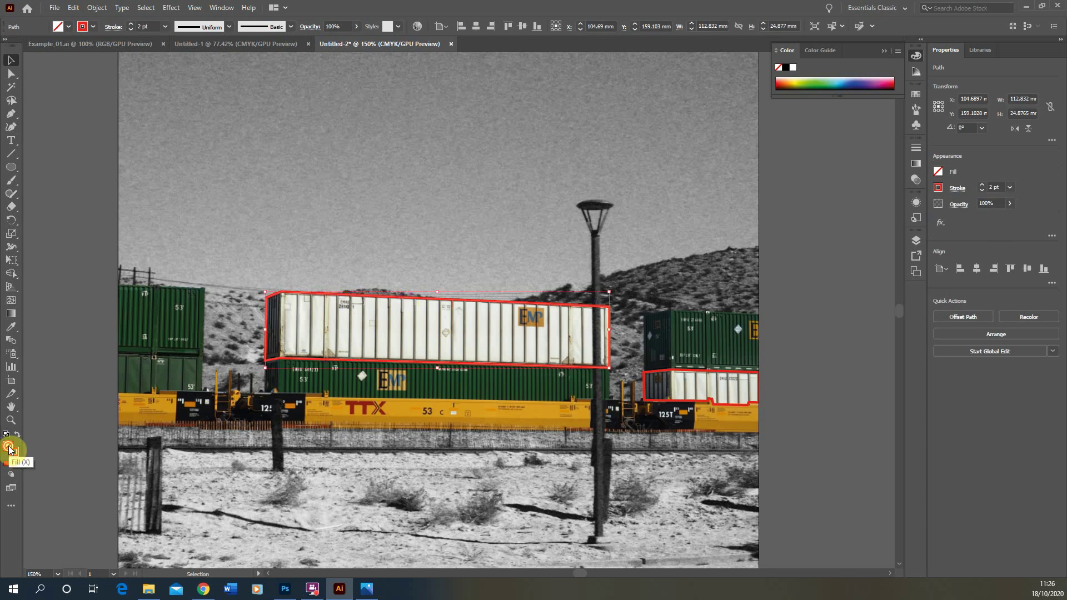
double_click(8, 448)
left_click(649, 240)
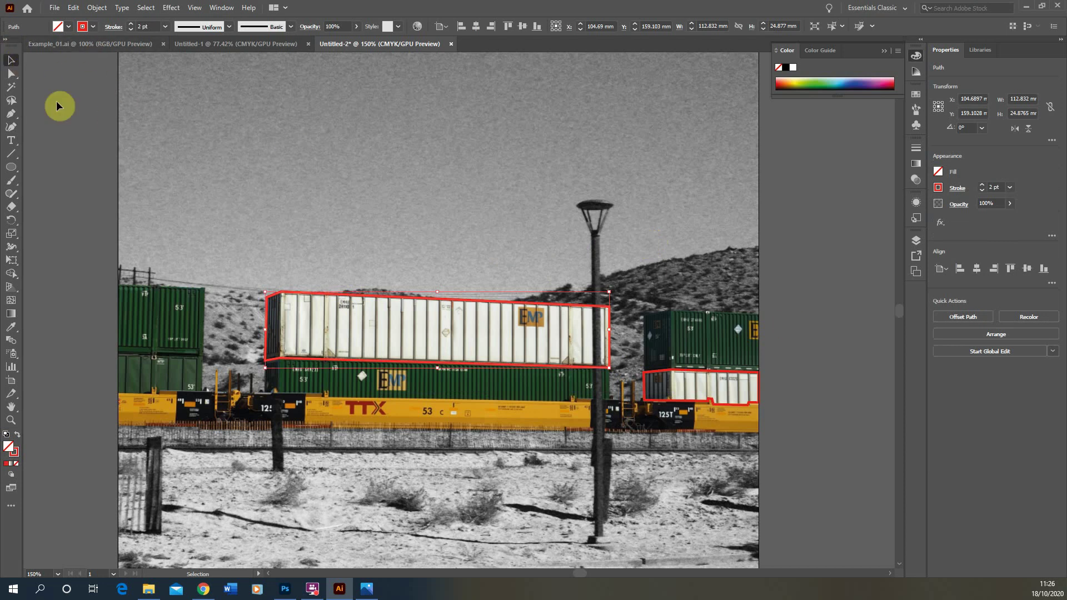
left_click(67, 27)
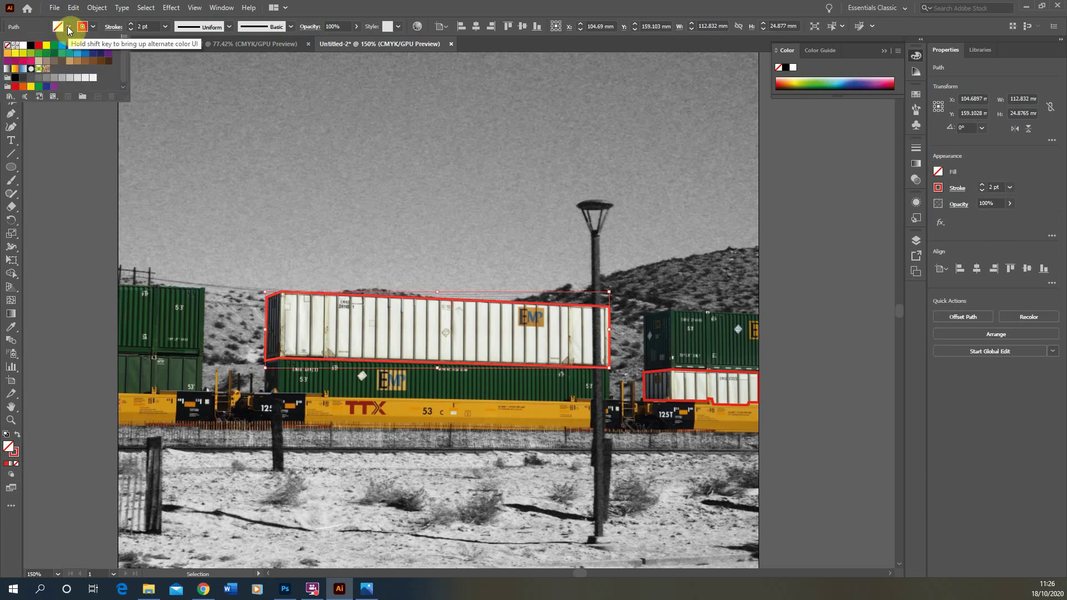
left_click(10, 99)
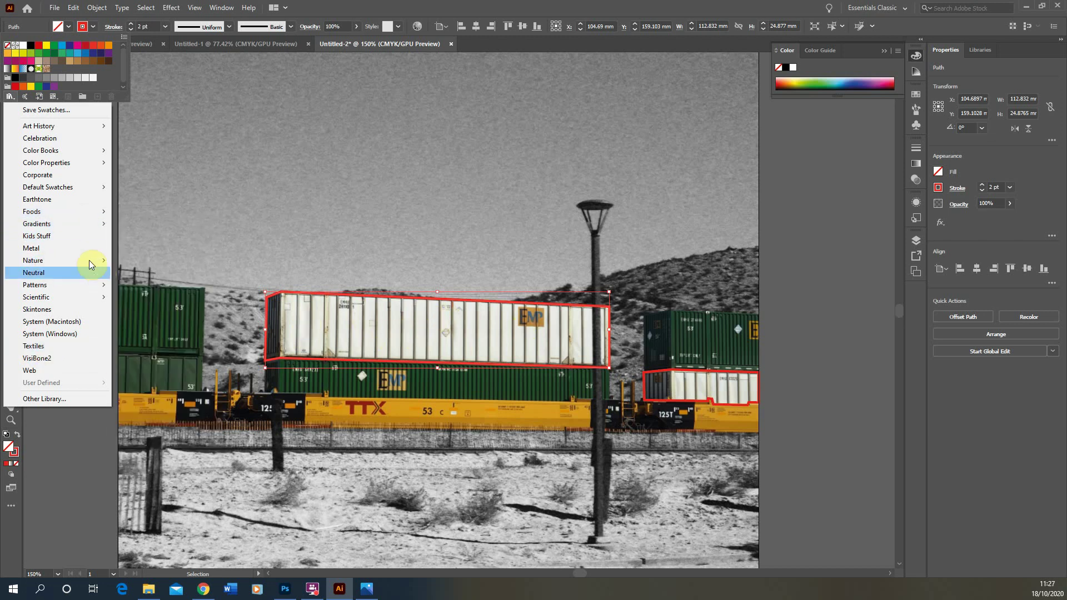
mouse_move(55, 280)
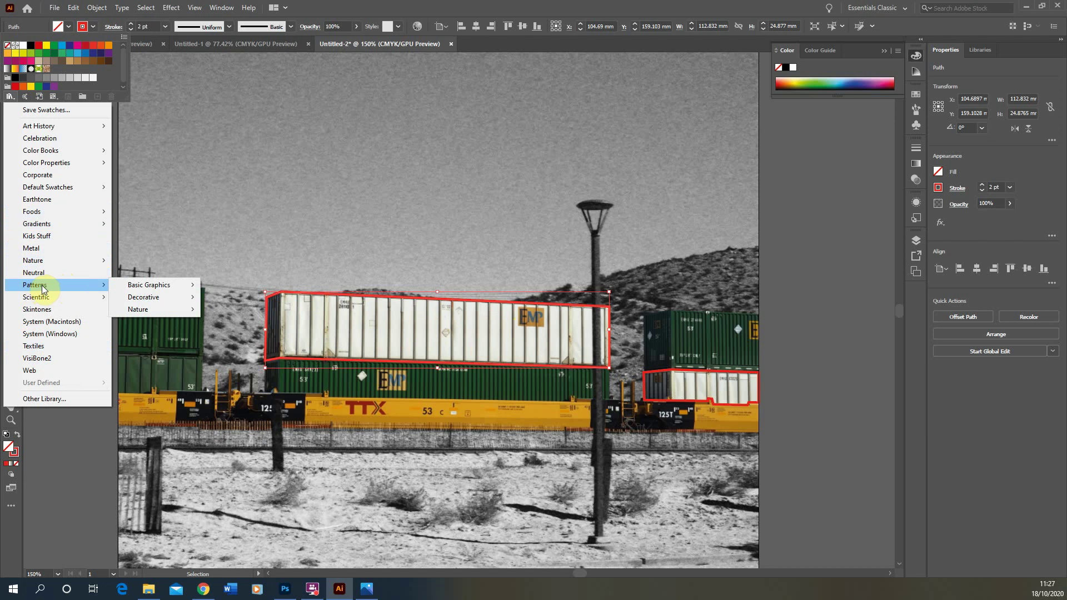
mouse_move(138, 285)
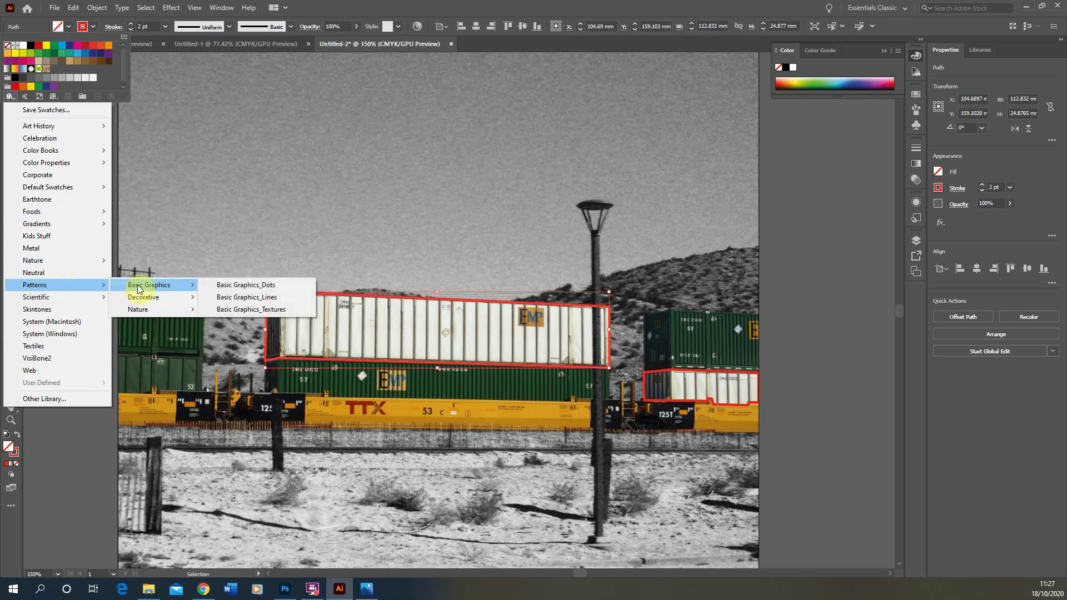
left_click(269, 300)
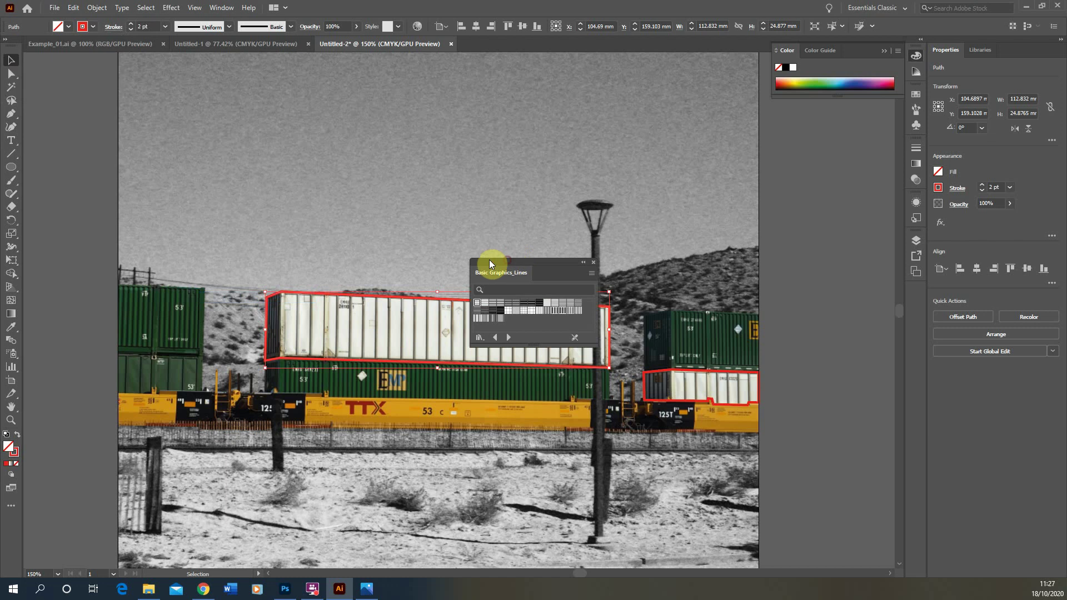
left_click_drag(495, 263, 245, 161)
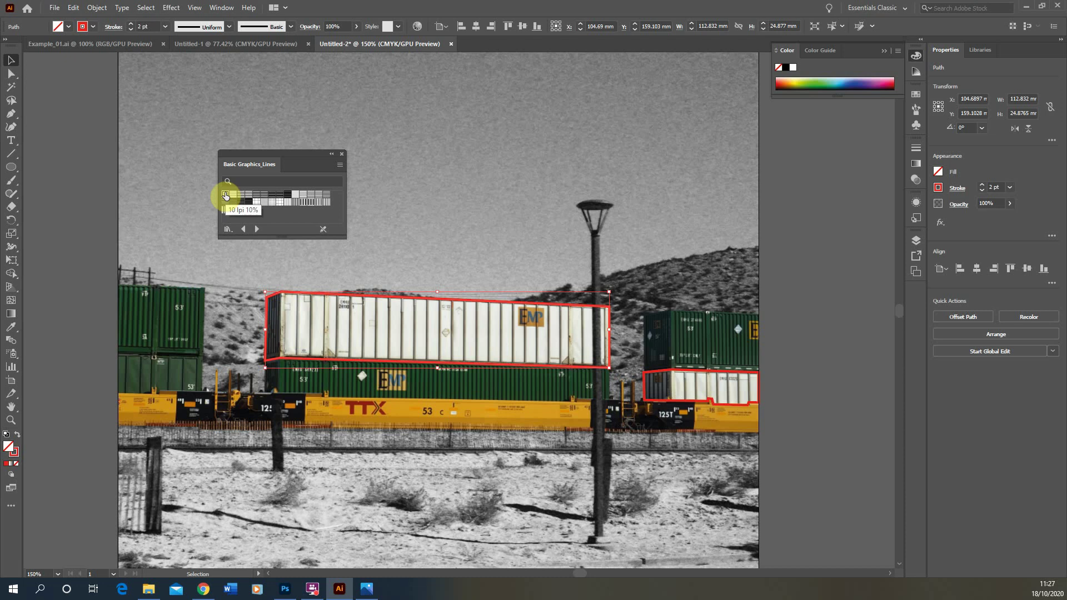
Fill the large container outline with the 10 lpi 10% pattern and park the collapsed pattern library beside the artboard
left_click(225, 195)
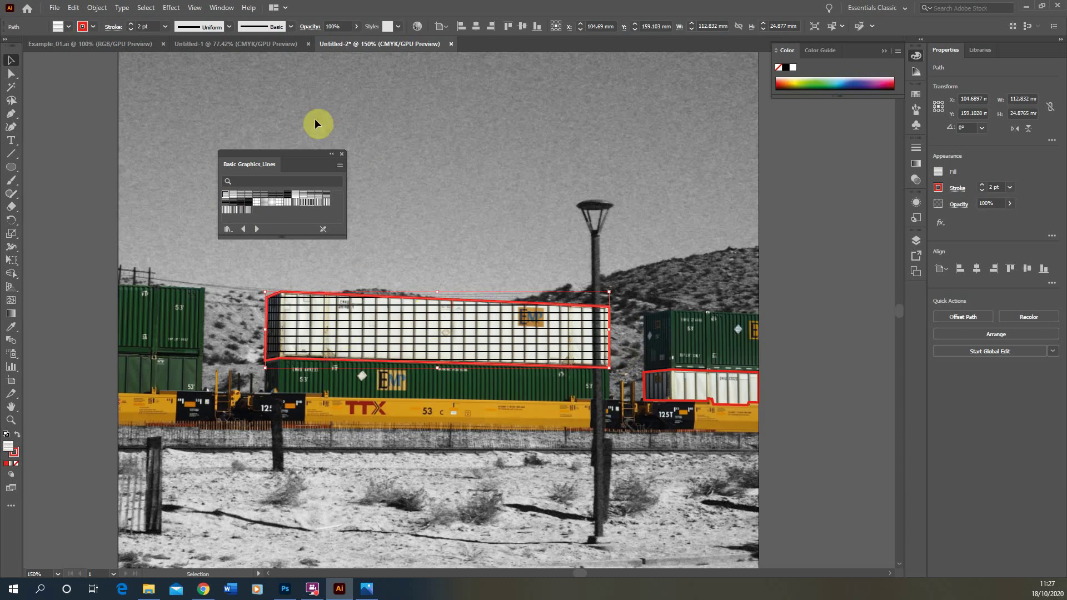
left_click(331, 154)
left_click_drag(255, 157, 839, 112)
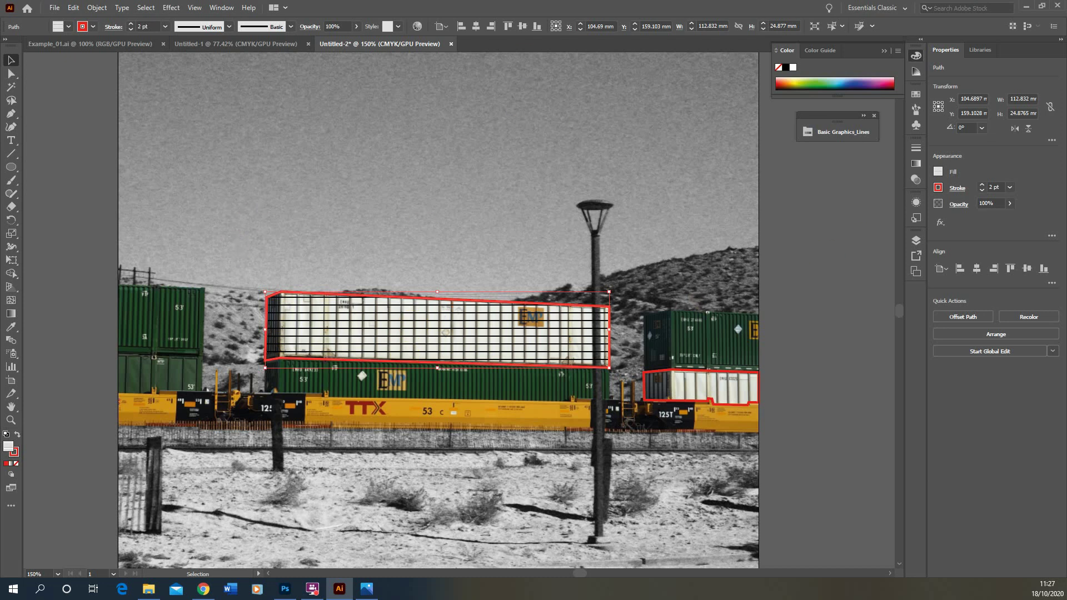
Place the fill pattern's artwork on the canvas as an editable group and move it into the open sky above the containers
left_click(10, 447)
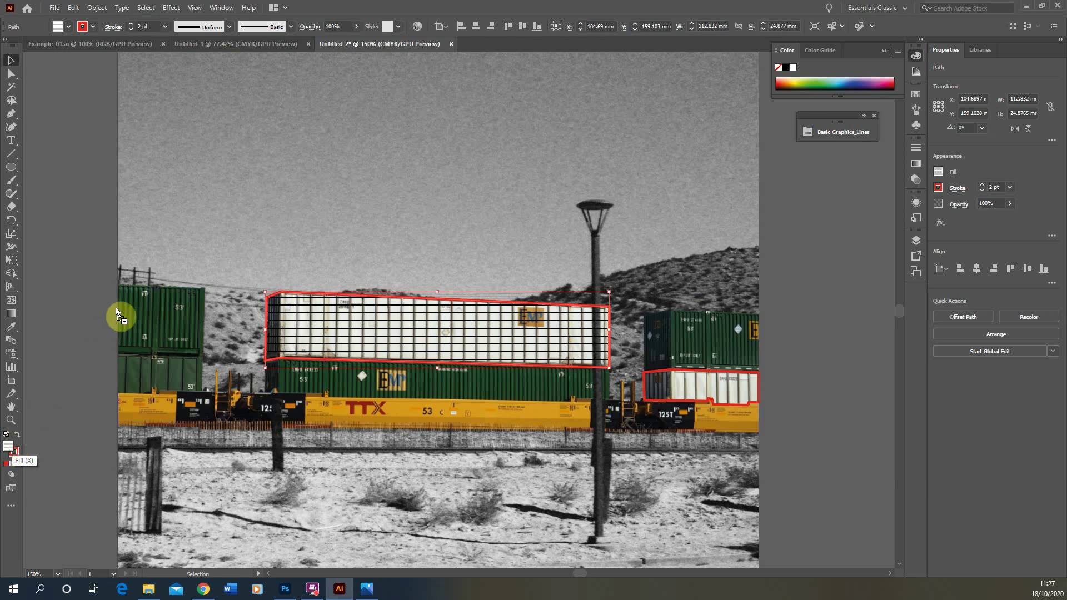
left_click(221, 136)
scroll(180, 130, "up", 2)
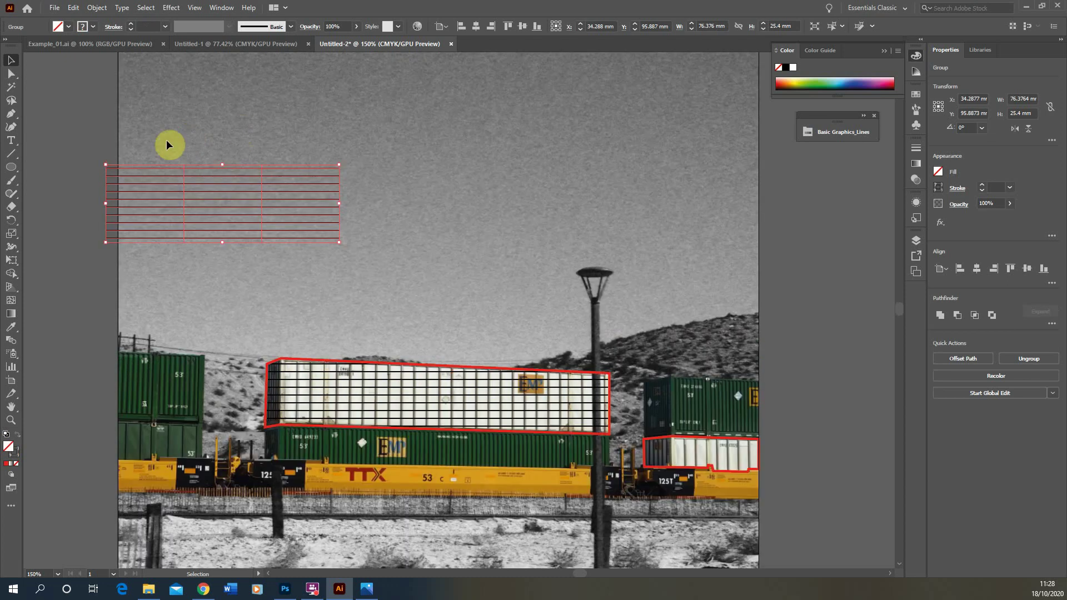
left_click_drag(228, 196, 293, 112)
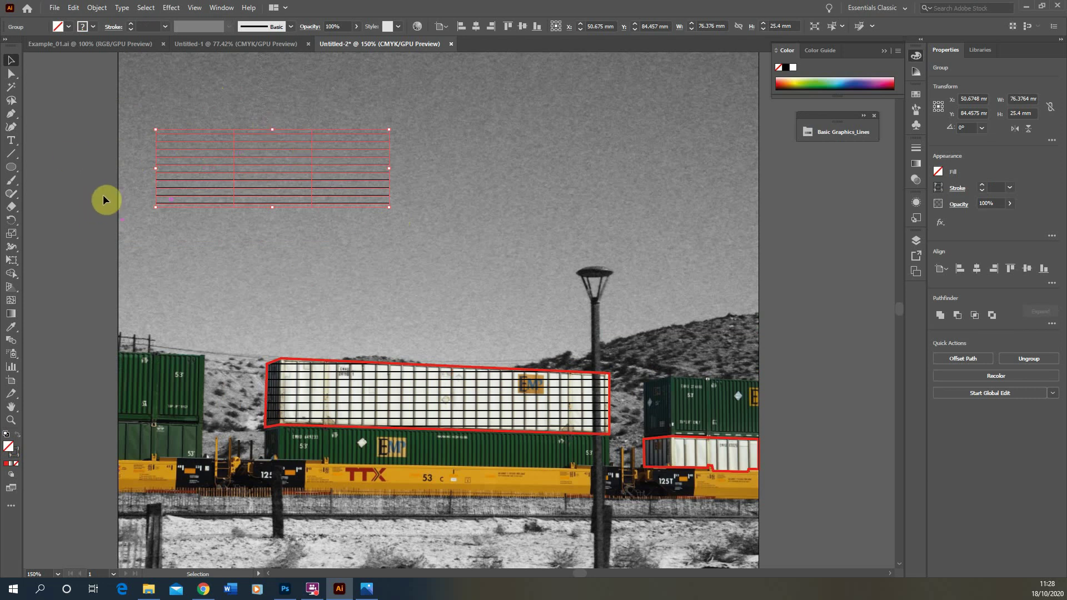
Ungroup the pattern artwork in the sky and apply the small container outline's red stroke to its lines with the Eyedropper
left_click(309, 219)
left_click(288, 151)
left_click(95, 8)
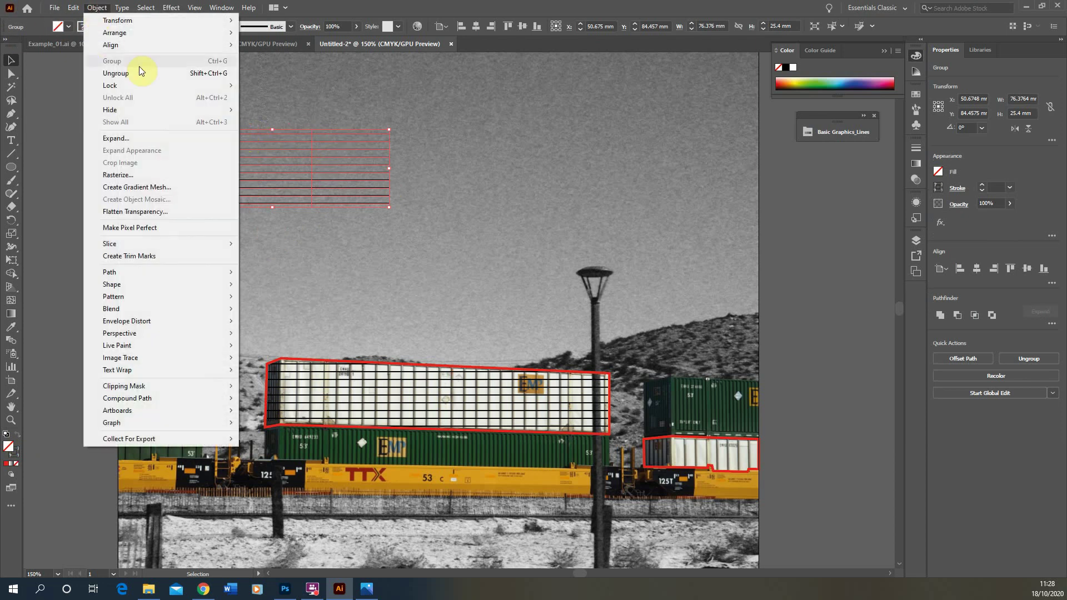
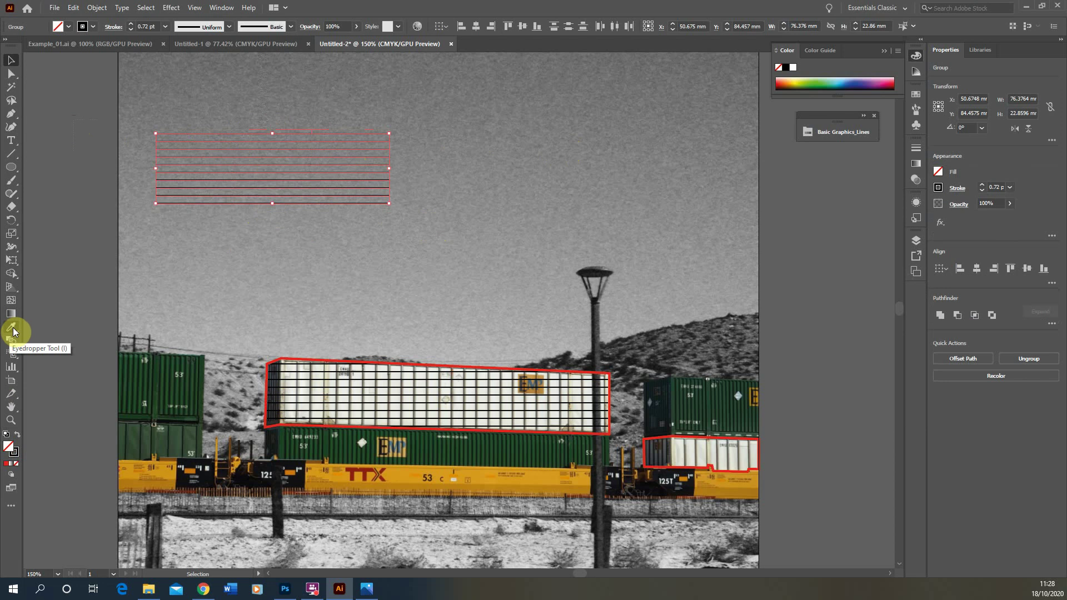
left_click(11, 329)
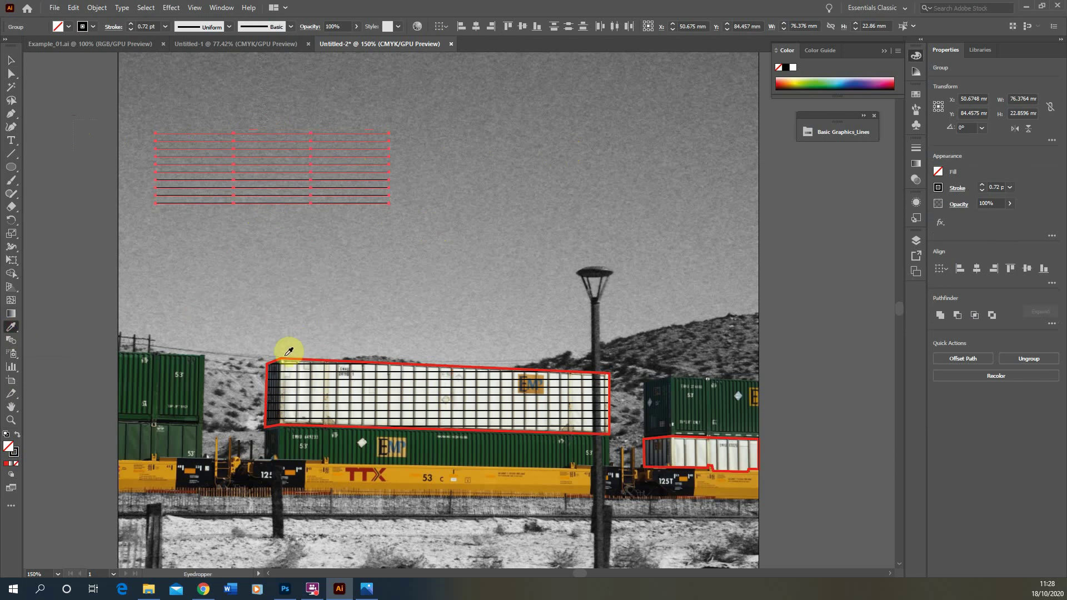
left_click(685, 431)
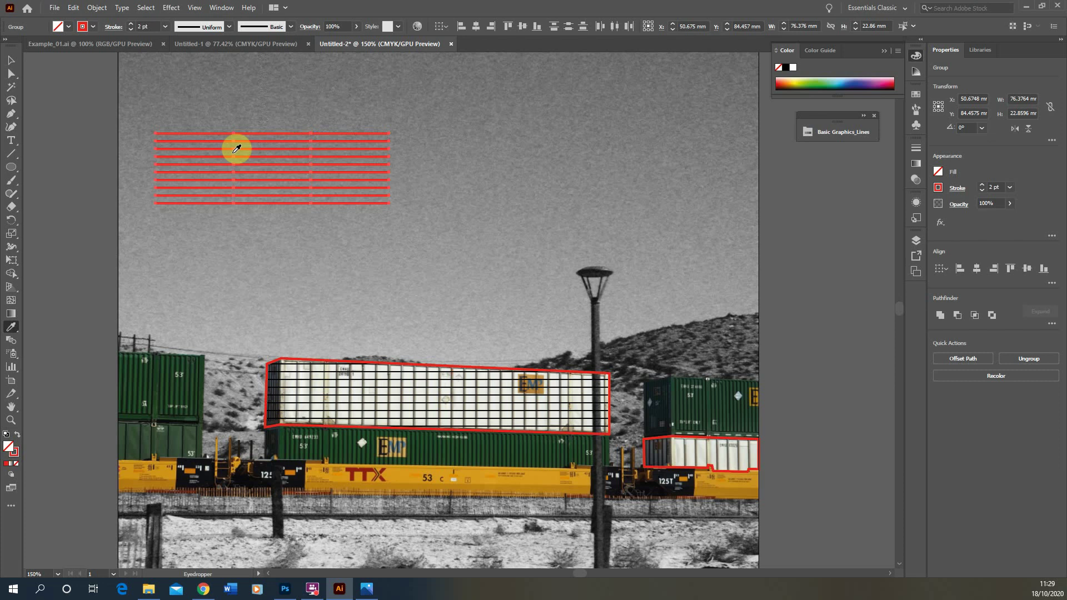
Set the stroke weight of the red pattern lines to 1 pt and clear the selection
left_click(9, 61)
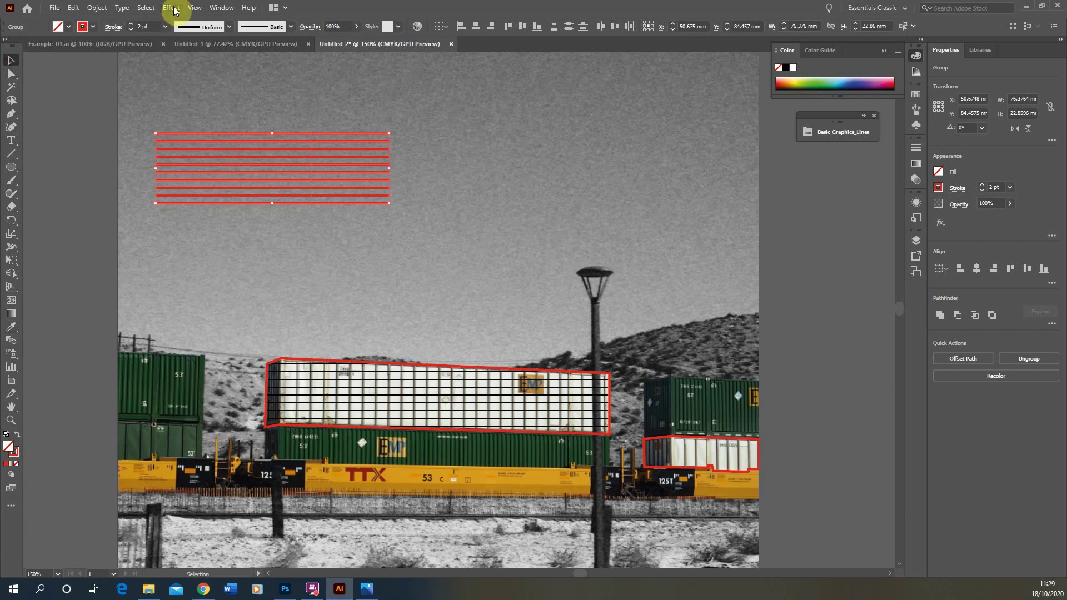
left_click(165, 27)
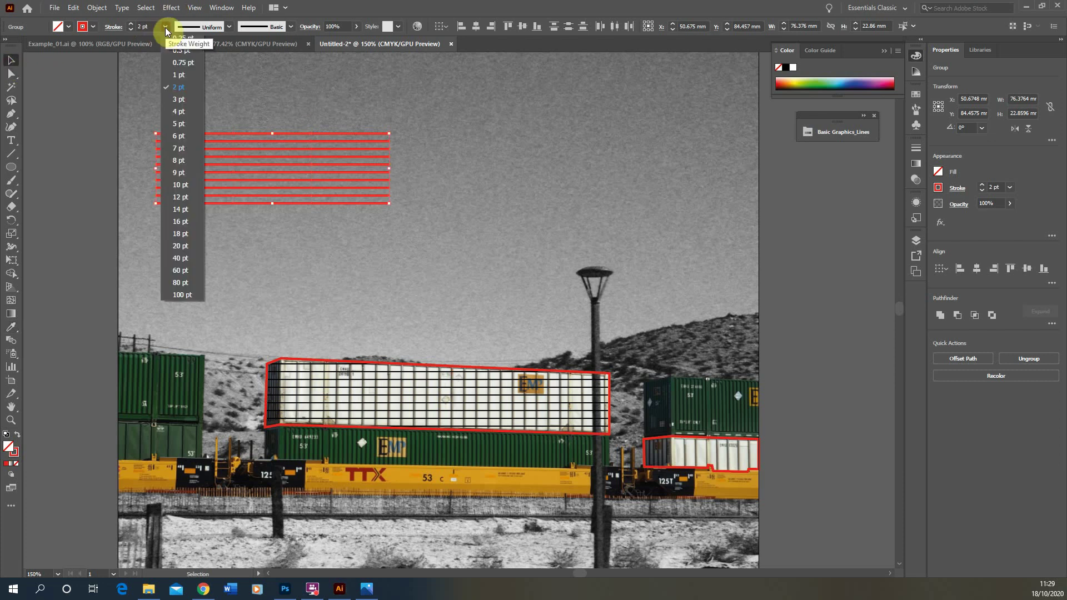
left_click(182, 74)
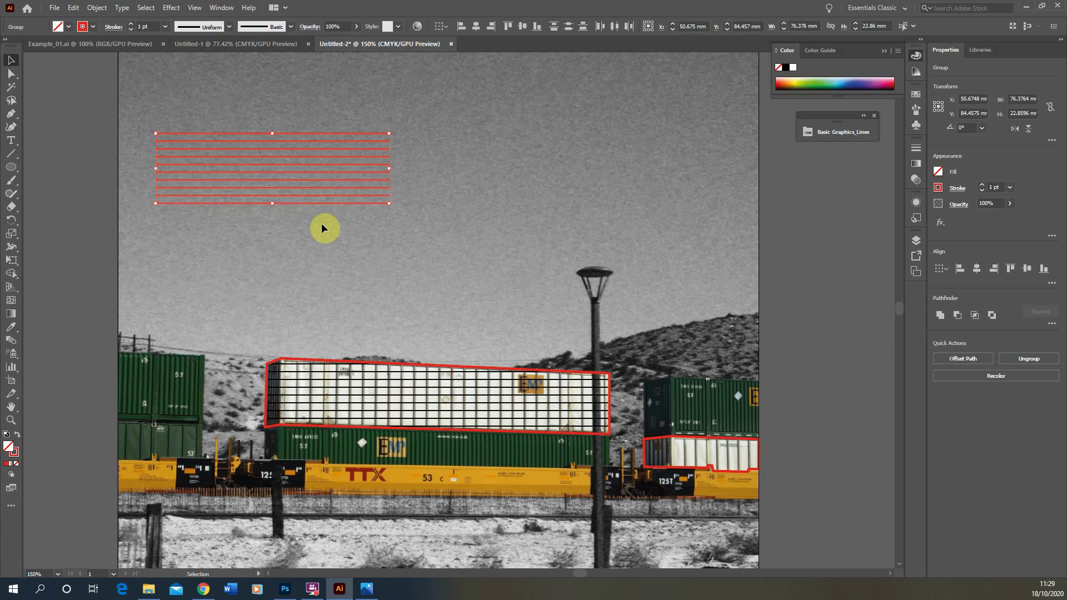
left_click(262, 261)
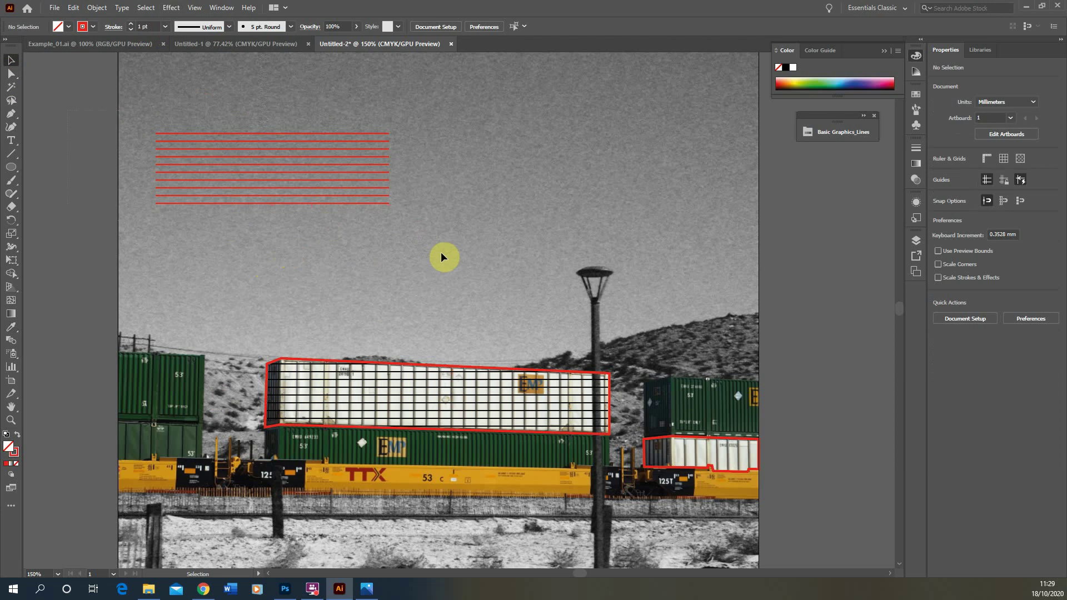
Regroup all the pattern artwork in the sky and make the group the current pattern fill
left_click_drag(443, 254, 361, 166)
left_click(97, 7)
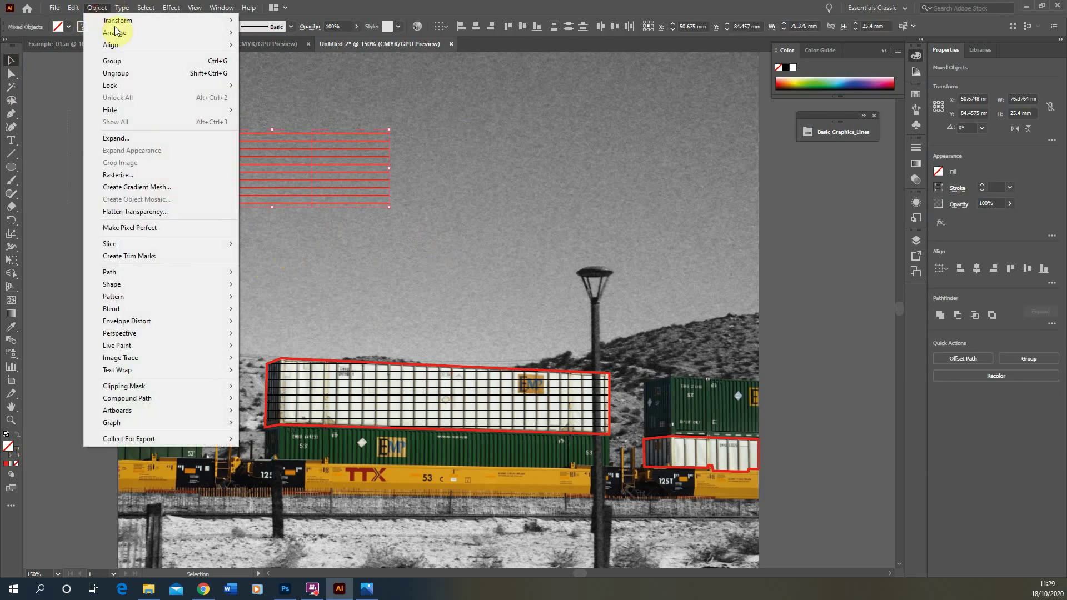
left_click(113, 61)
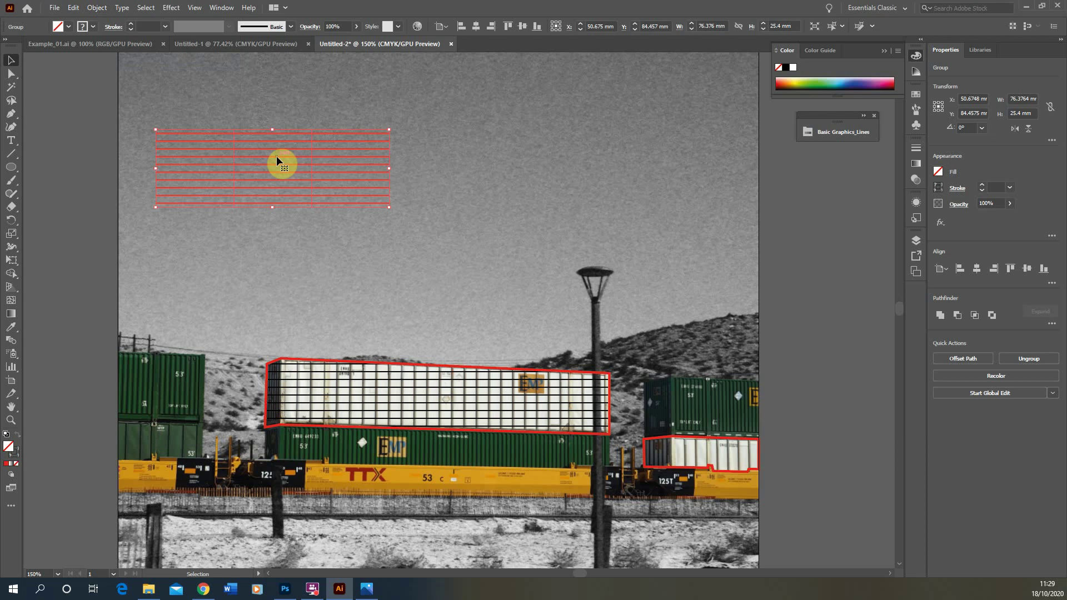
left_click_drag(276, 157, 9, 443)
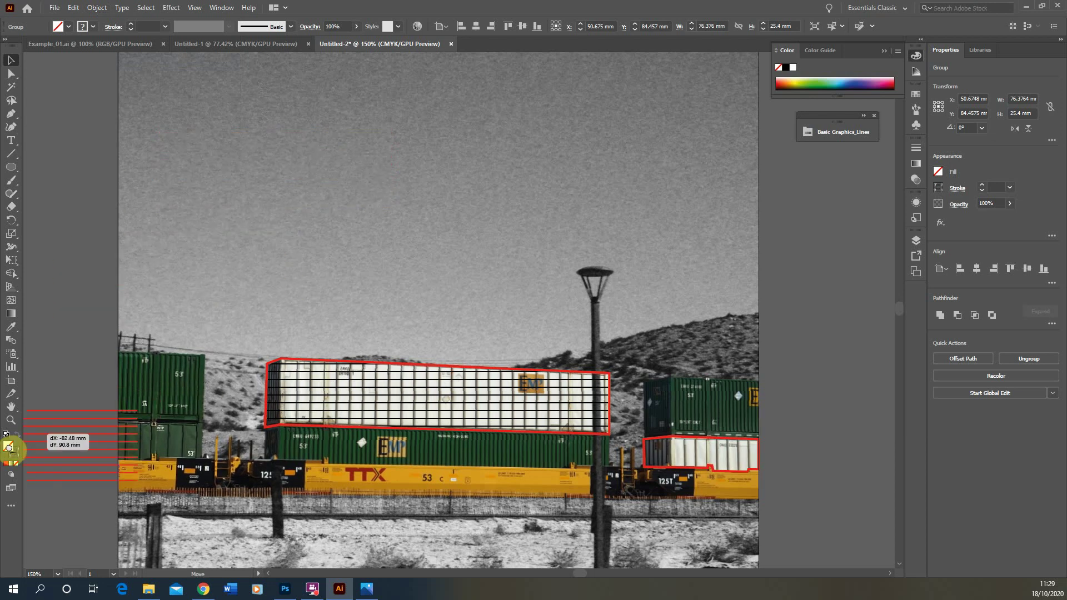
left_click_drag(9, 446, 8, 448)
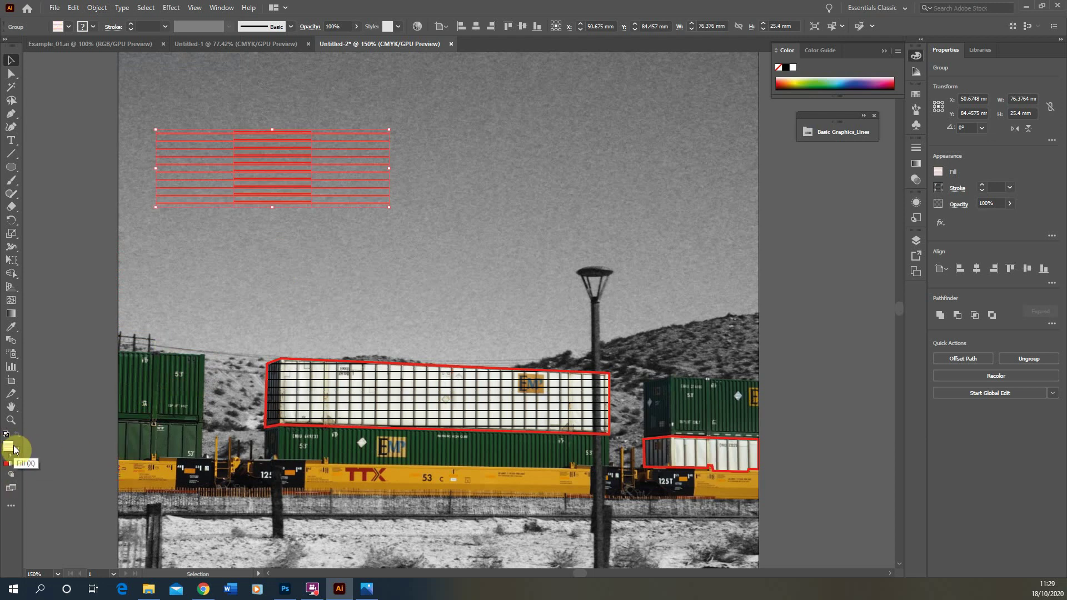
Draw a test ellipse about 31 × 36 mm below the pattern artwork with the new line fill, and check it
left_click(11, 167)
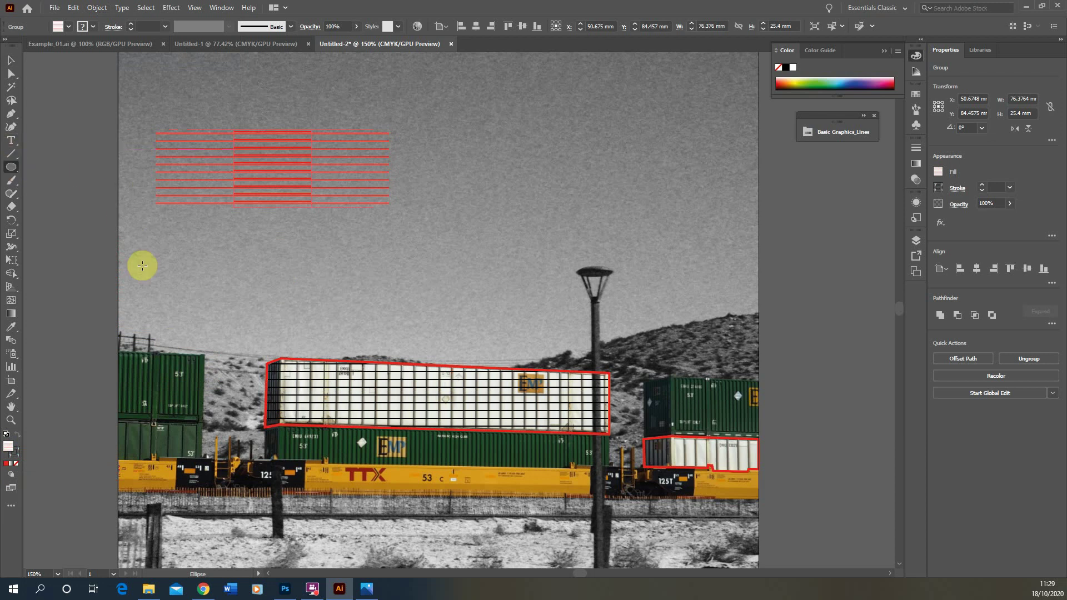
mouse_move(139, 239)
left_mouse_down()
mouse_move(172, 295)
mouse_move(238, 336)
mouse_move(255, 319)
mouse_move(226, 328)
mouse_move(243, 339)
mouse_move(232, 322)
mouse_move(233, 350)
left_mouse_up()
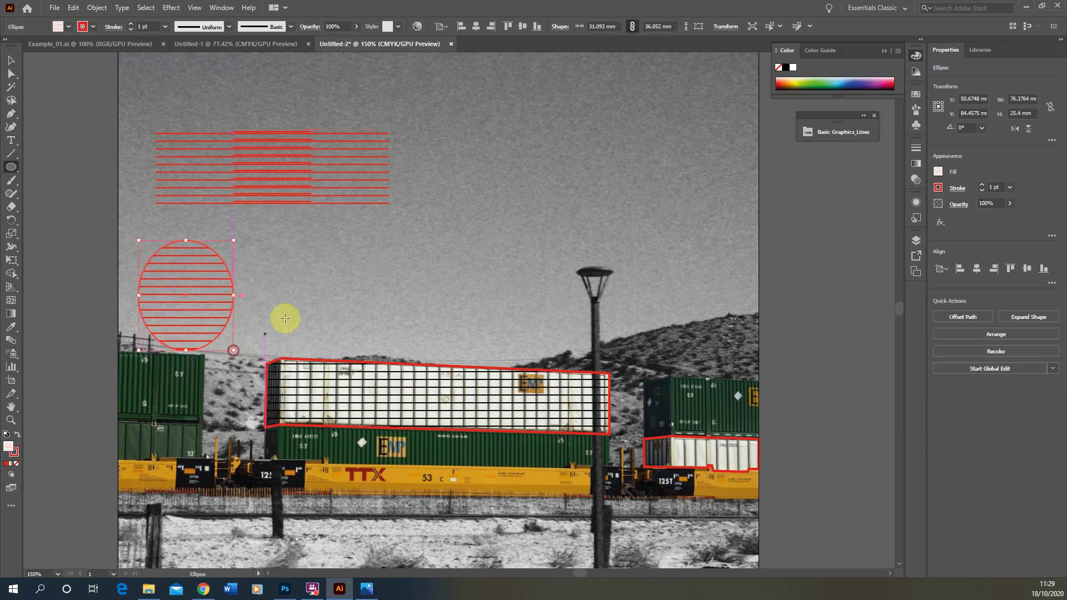
left_click(12, 60)
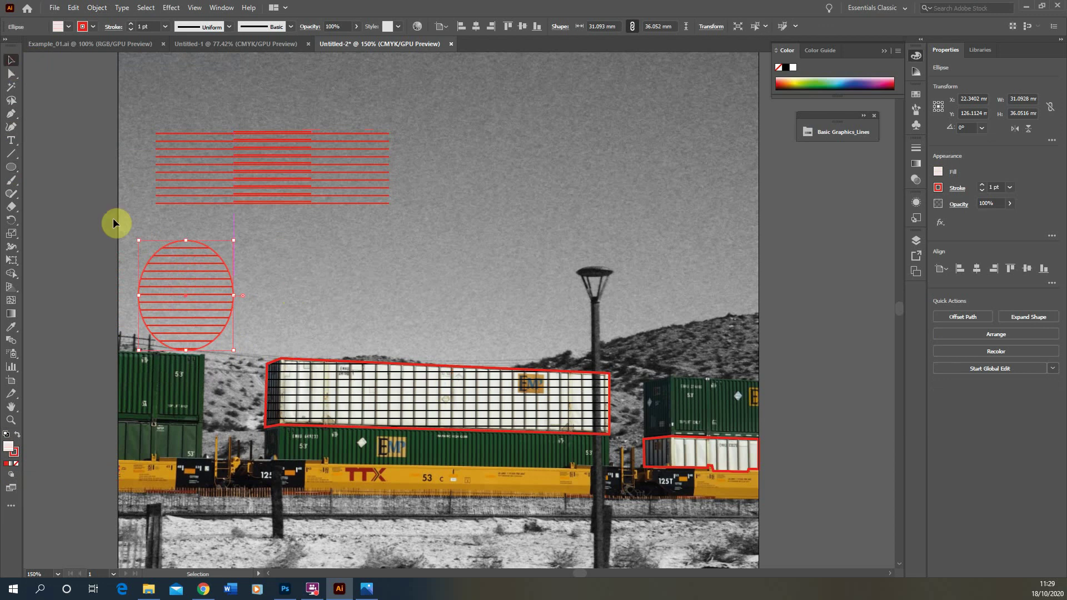
left_click(91, 305)
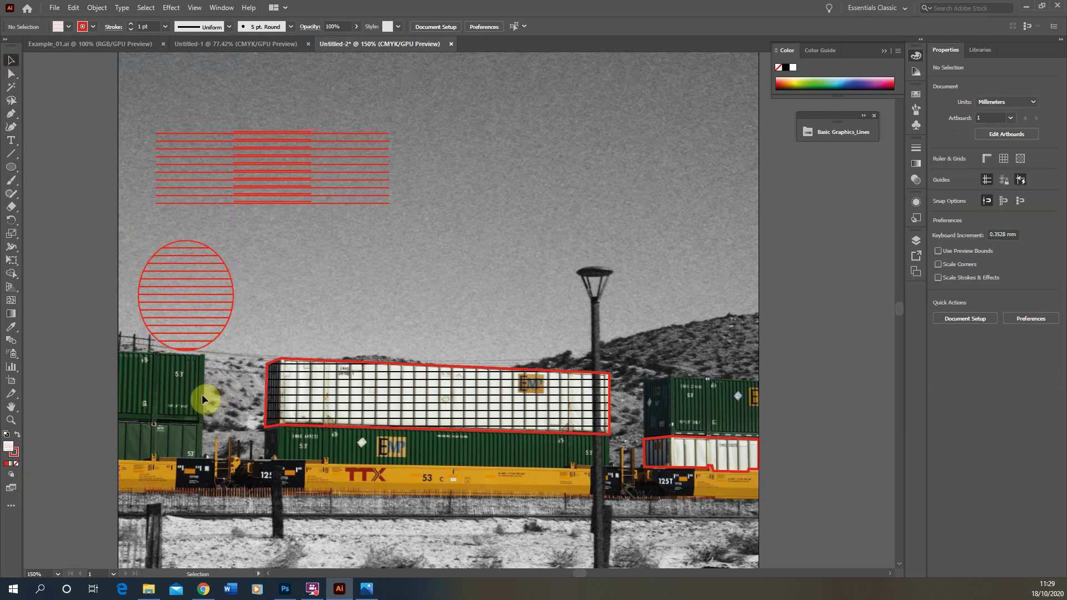
left_click(229, 285)
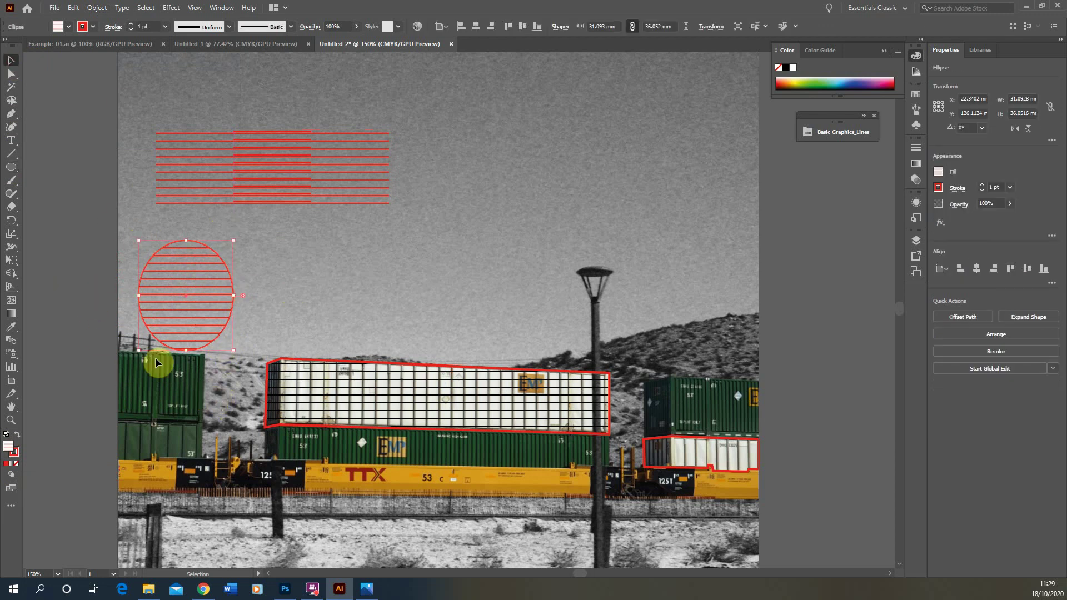
left_click(79, 317)
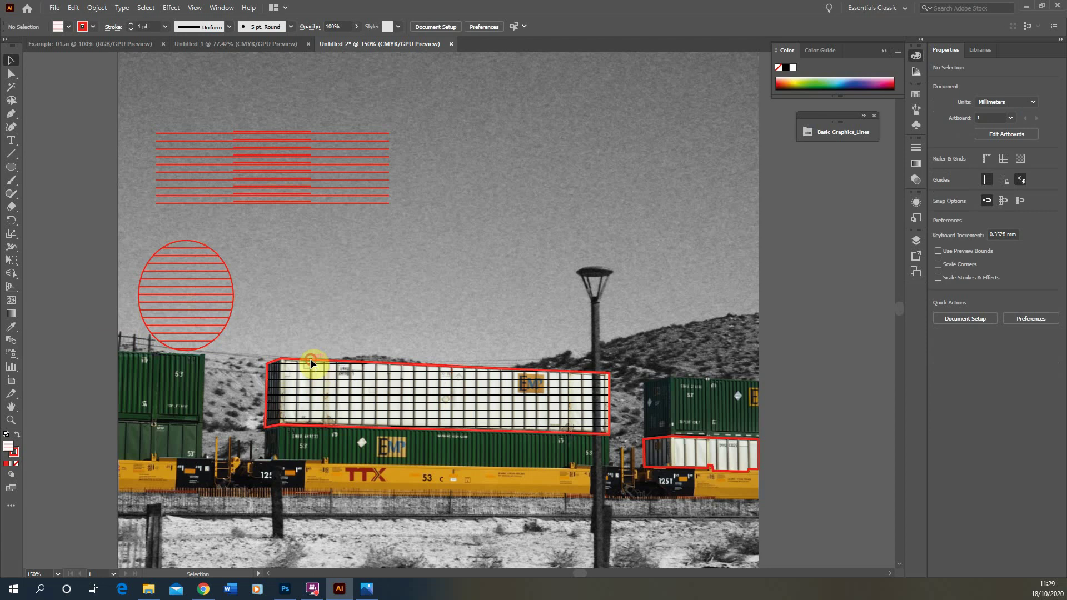
Copy the ellipse's red line pattern onto the large container outline with the Eyedropper and clear the selection
left_click(310, 360)
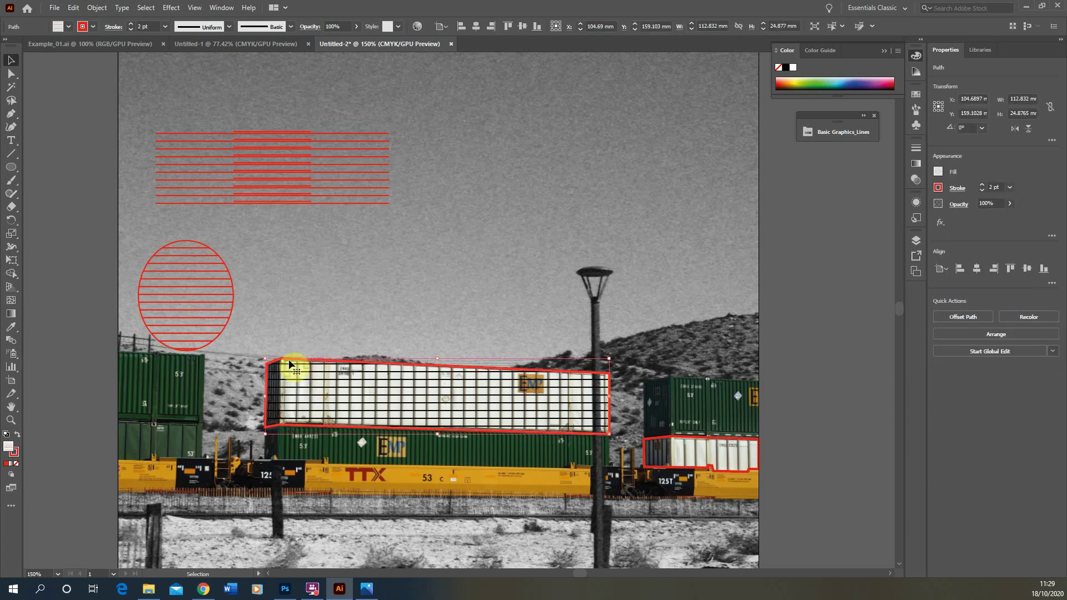
left_click(9, 329)
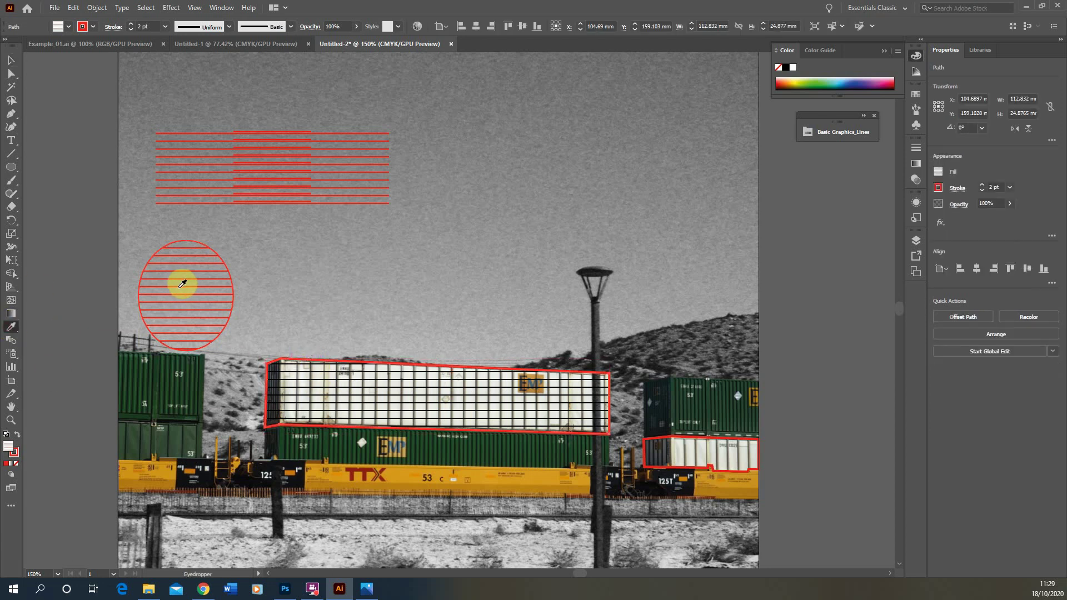
left_click(181, 284)
left_click(11, 59)
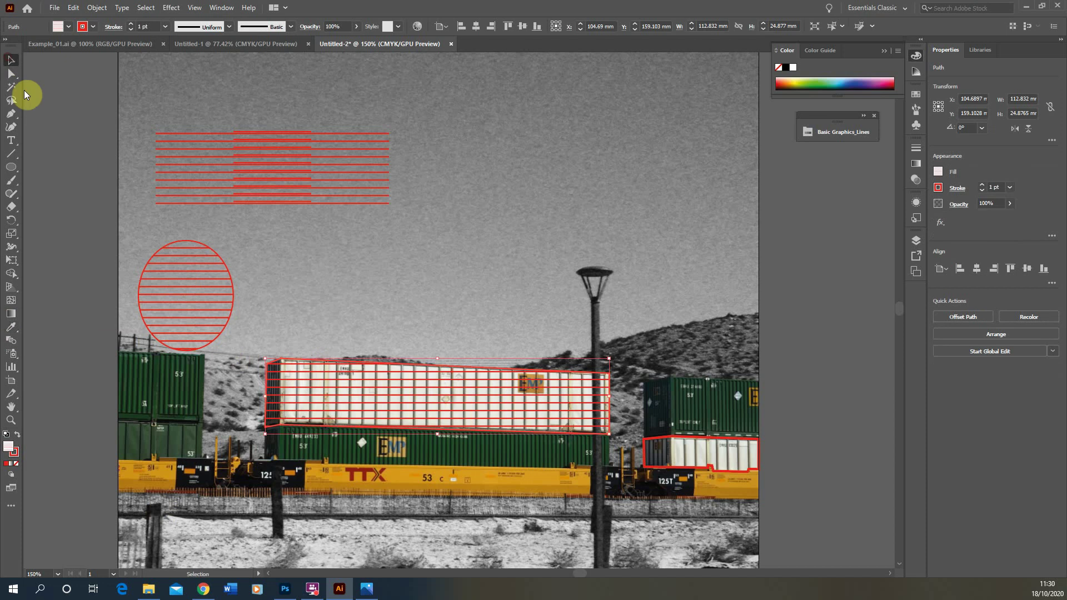
left_click(58, 380)
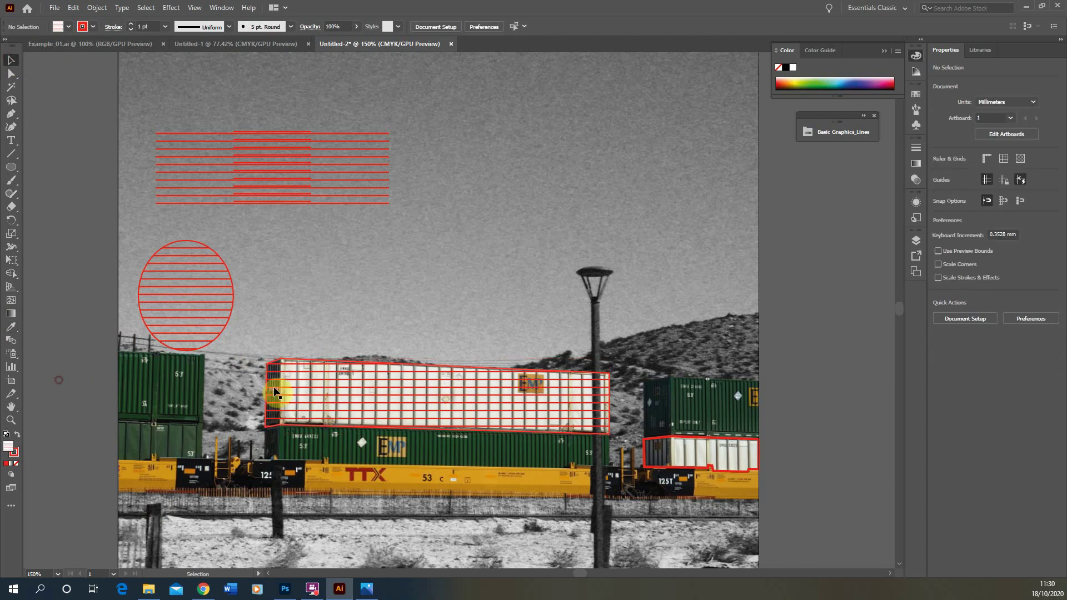
Set the large container outline's stroke weight to 2 pt and clear the selection
left_click(318, 364)
left_click(165, 26)
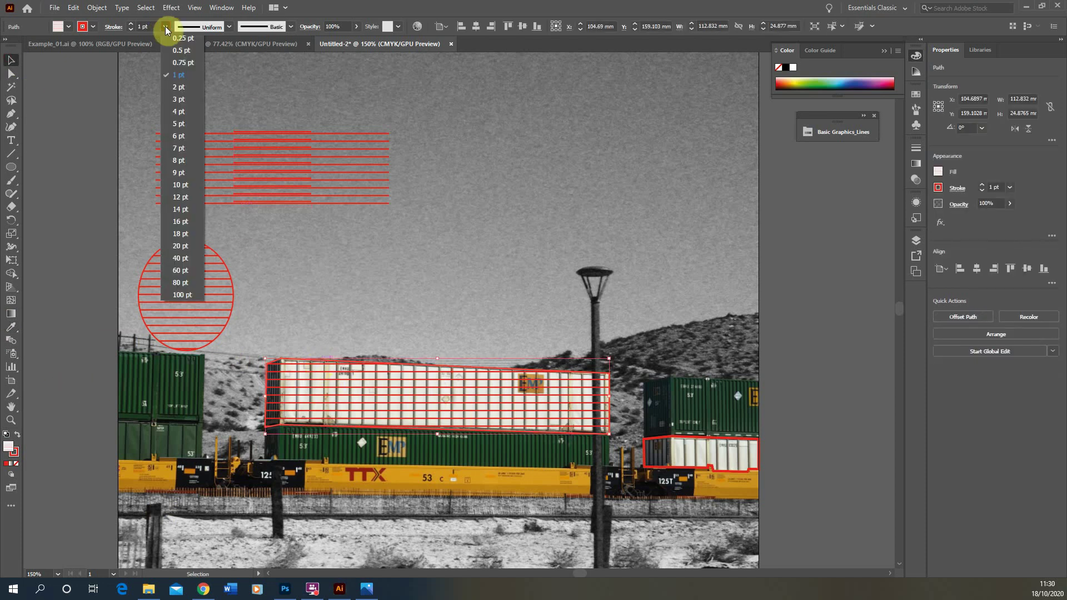
left_click(178, 89)
left_click(78, 281)
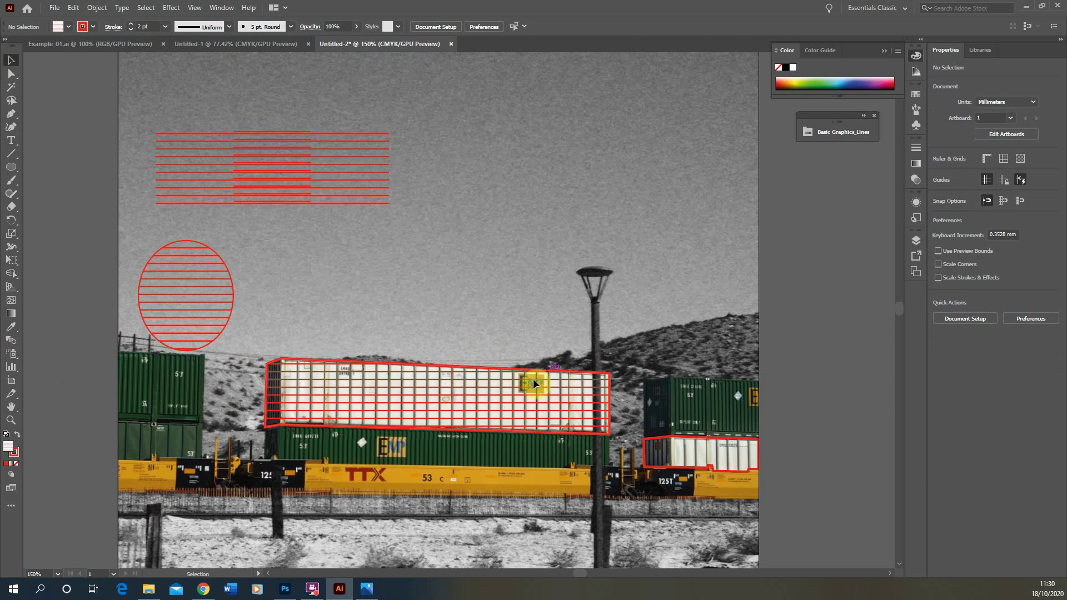
Delete the test ellipse and the grouped pattern artwork from the sky
left_click(209, 247)
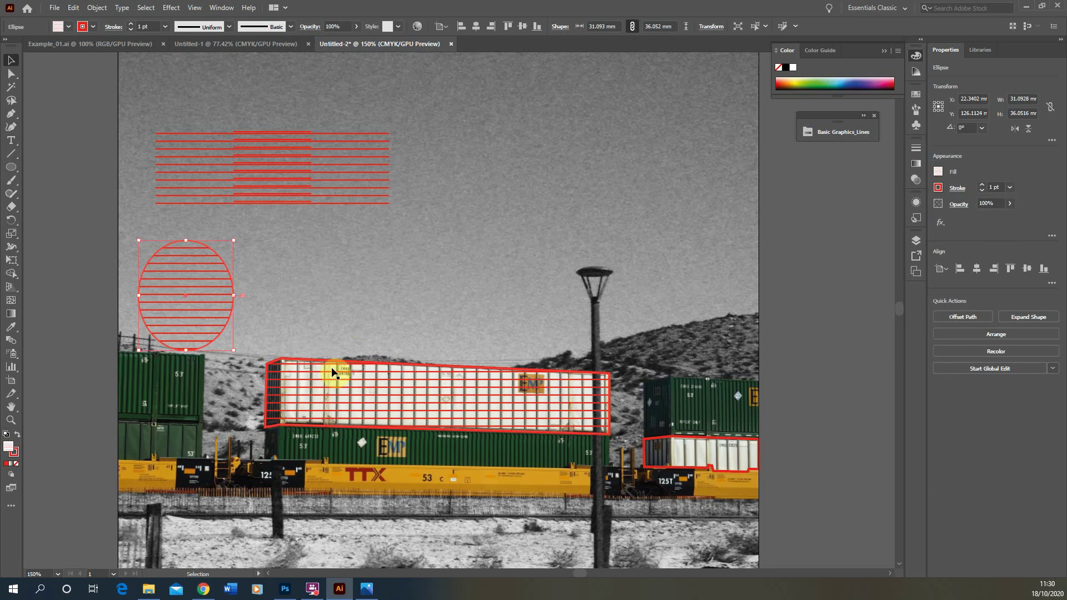
key("Delete")
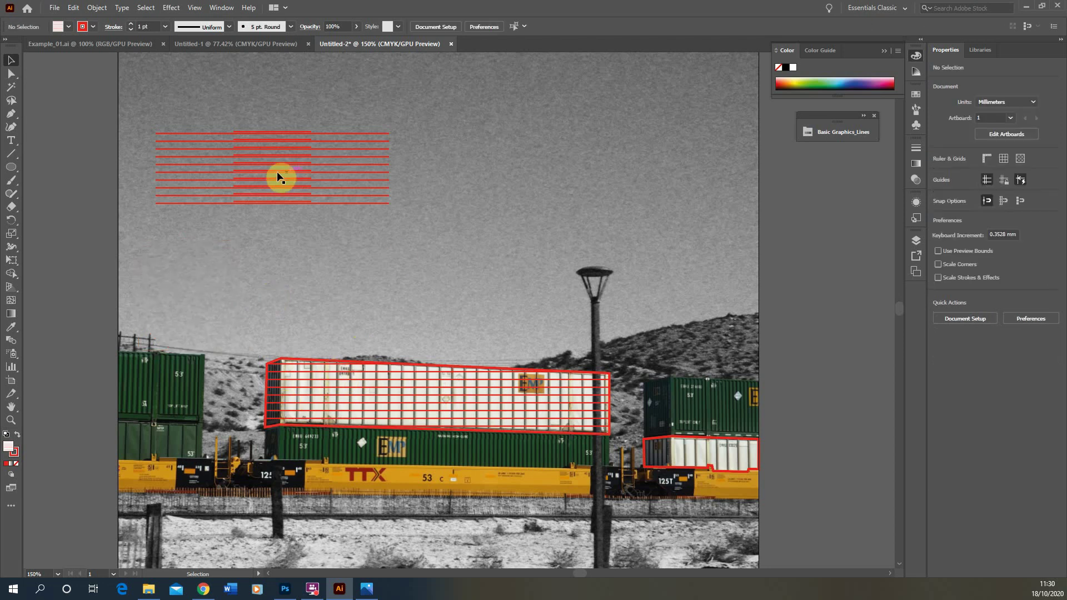
left_click(275, 171)
key("Delete")
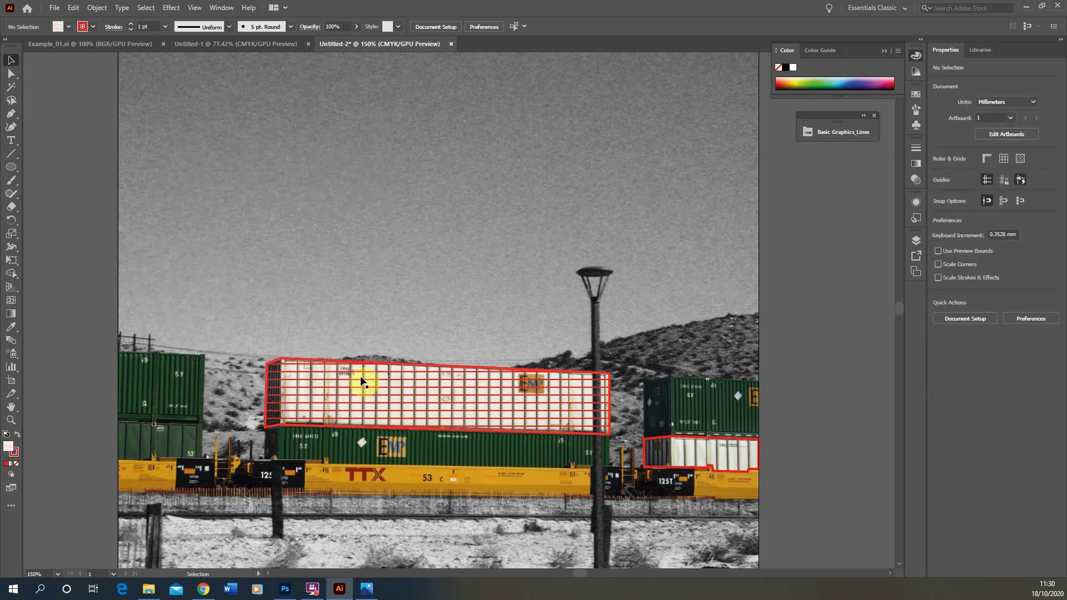
Start rotating the large container outline with the preview on, excluding objects so that only its pattern is transformed
left_click(392, 372)
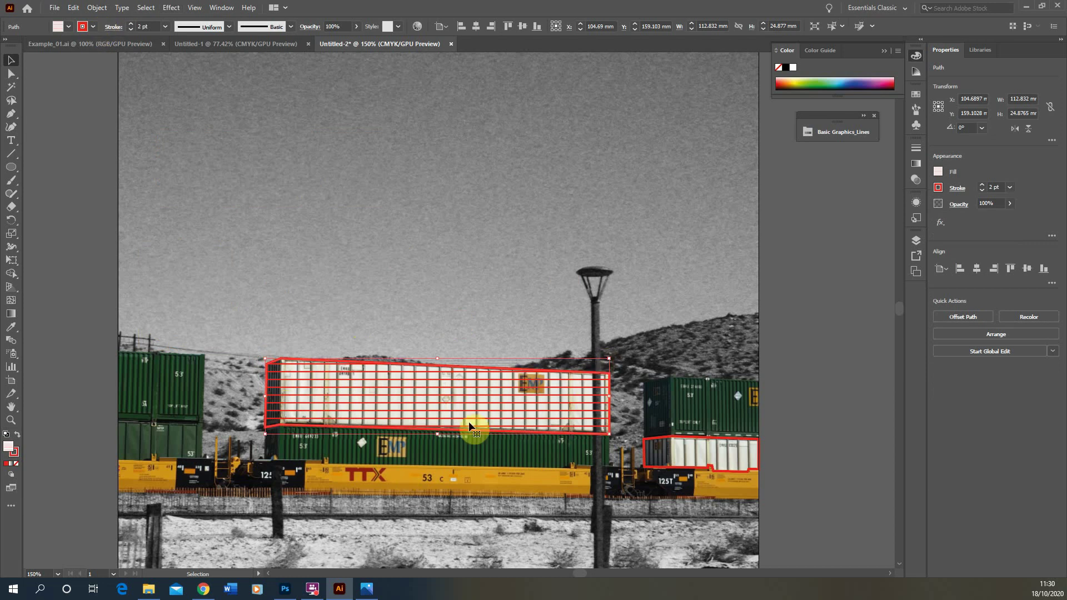
left_click(97, 8)
mouse_move(108, 20)
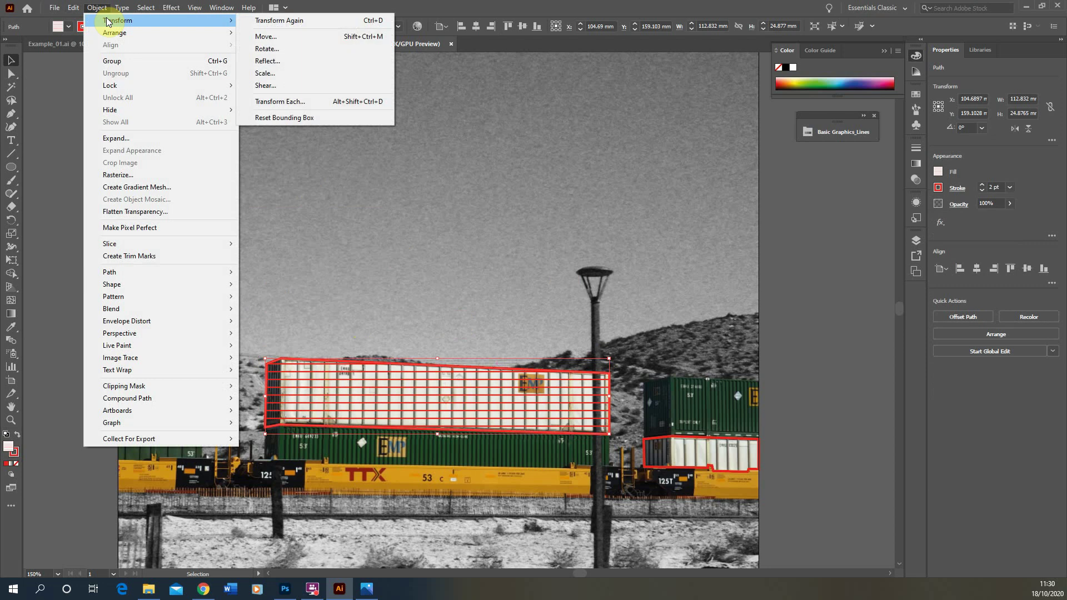
left_click(266, 49)
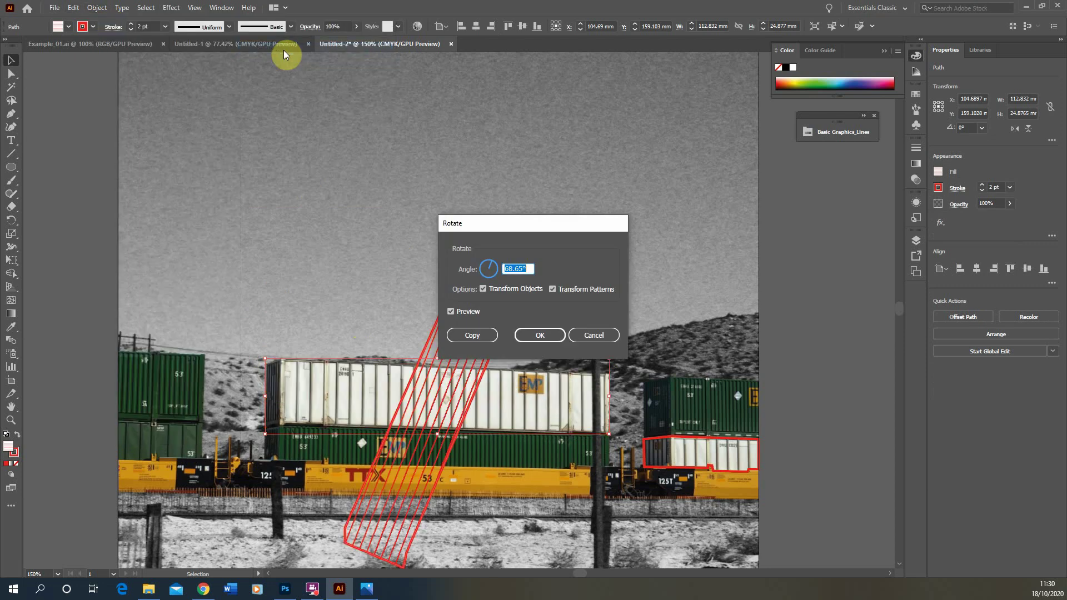
left_click_drag(520, 232, 535, 139)
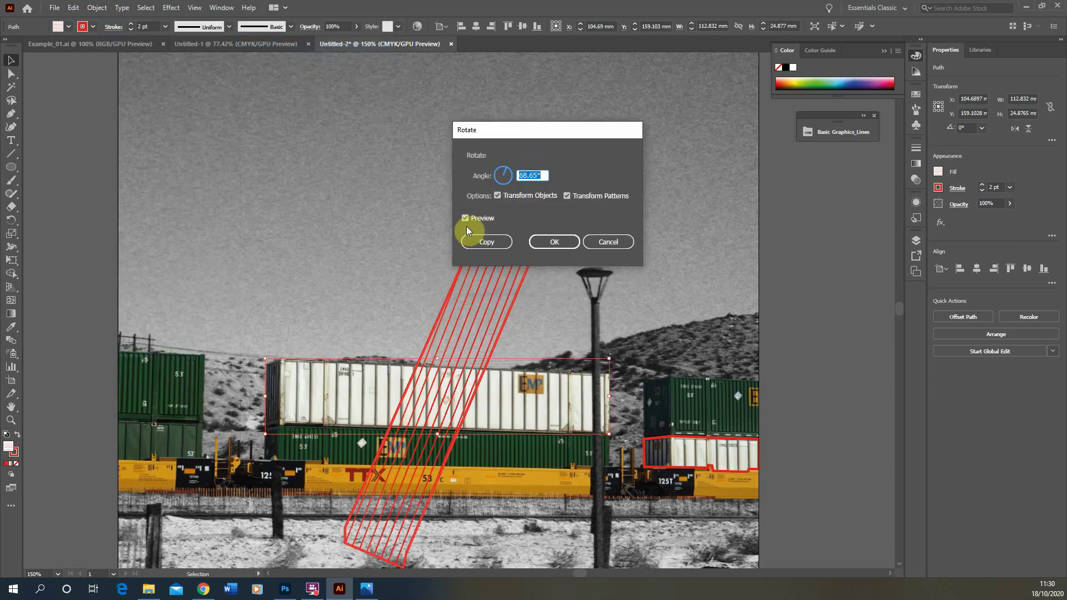
left_click(466, 218)
left_click(466, 218)
left_click(498, 196)
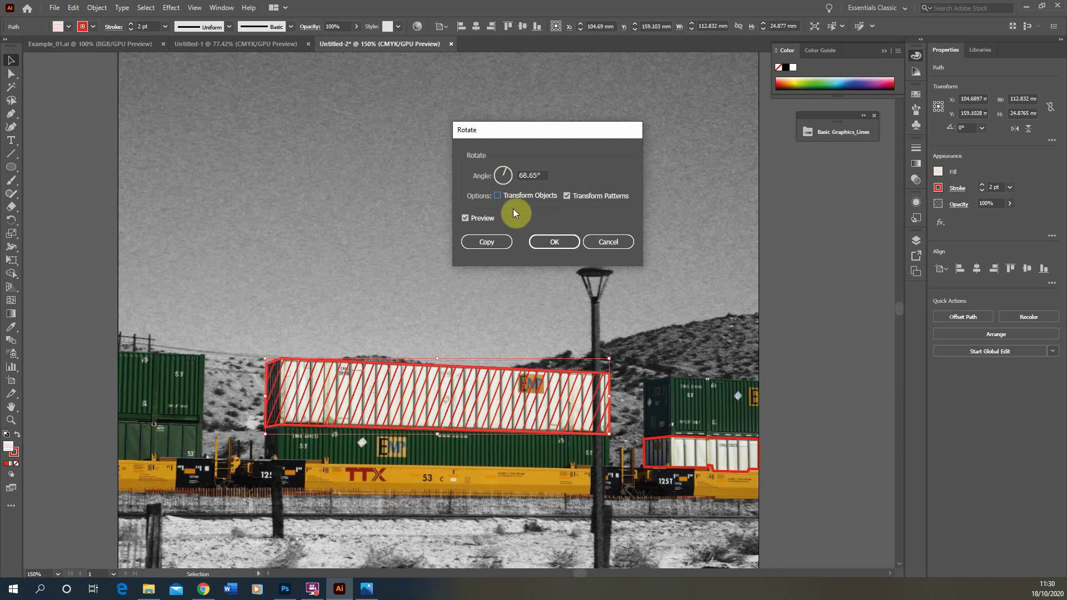
Rotate the large container's line pattern by 45°, transforming patterns but not objects, and apply the rotation
left_click_drag(546, 176, 469, 173)
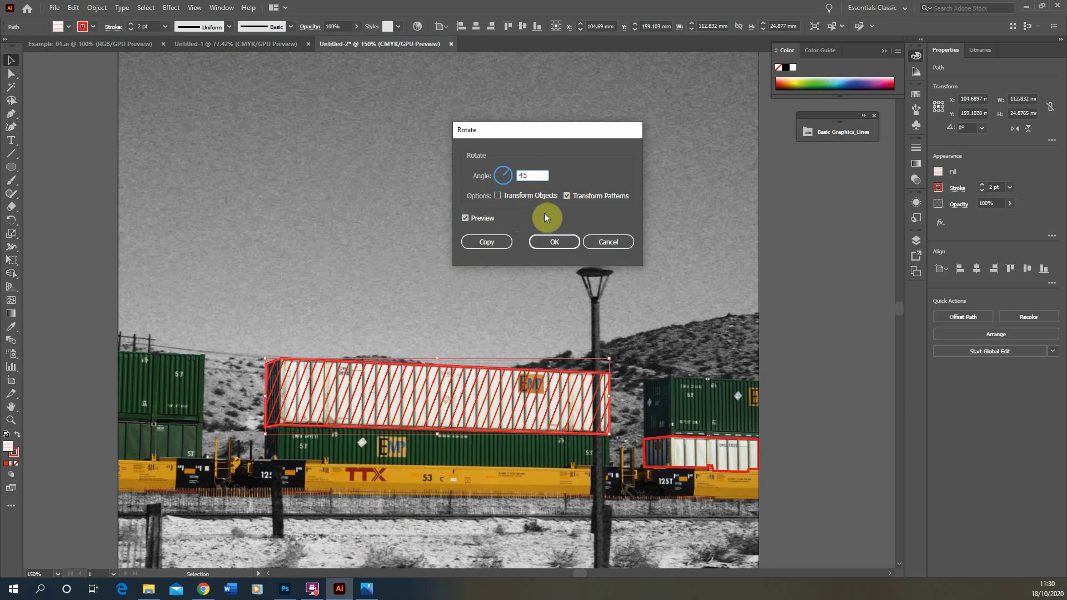
type("45")
left_click(568, 196)
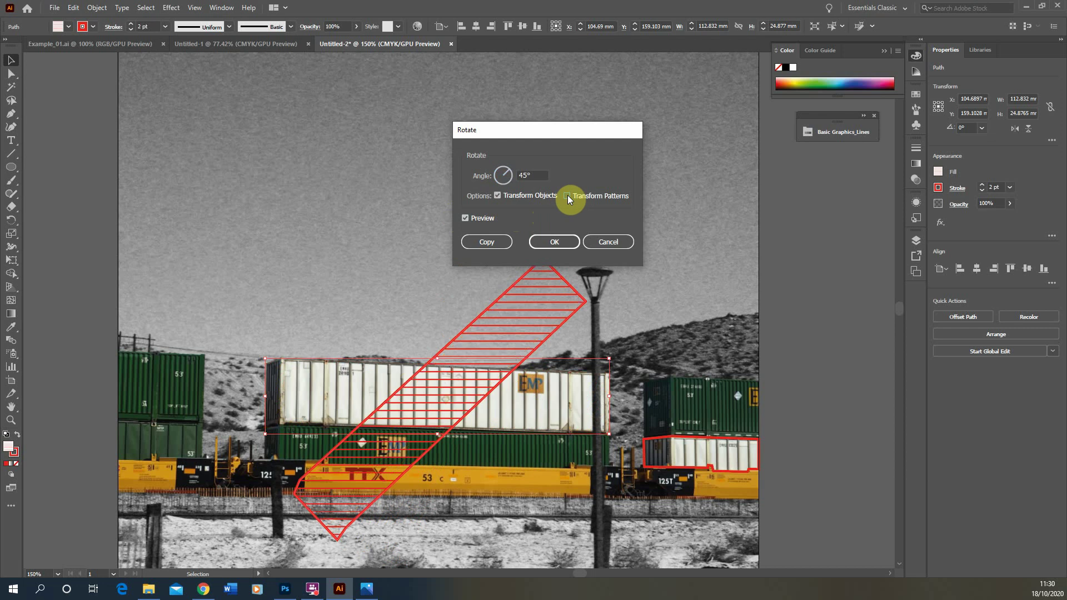
left_click(502, 200)
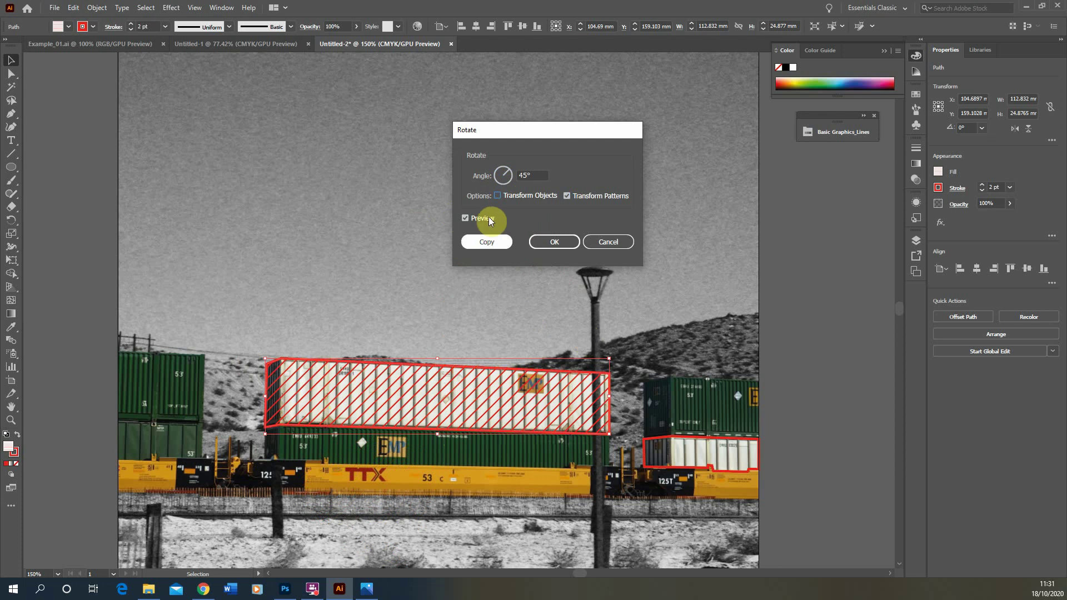
left_click(558, 244)
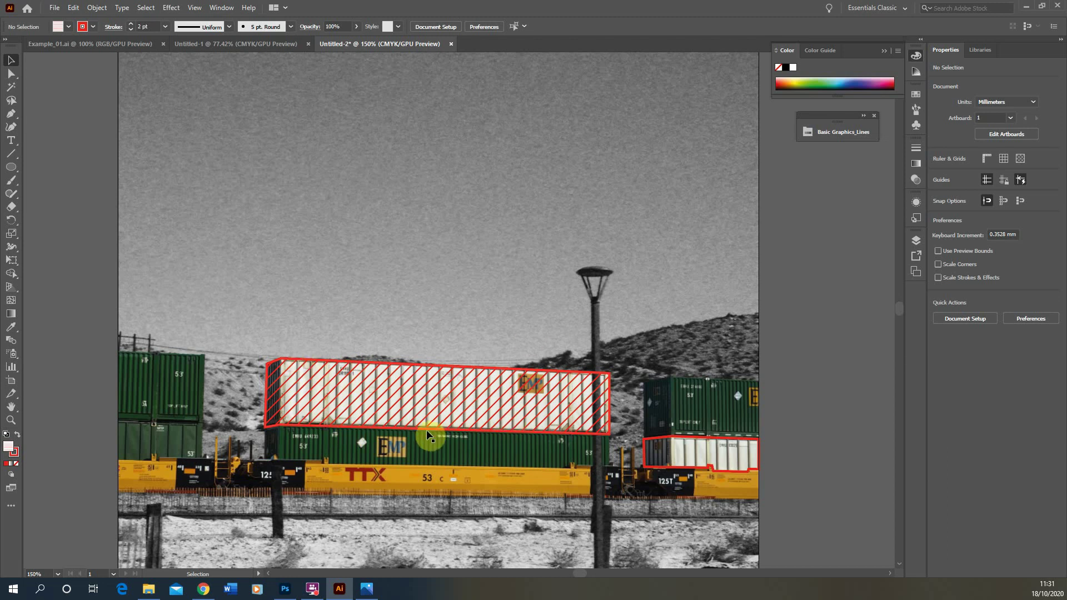
Copy the large container's diagonal hatch onto the small container outline with the Eyedropper and clear the selection
left_click(685, 435)
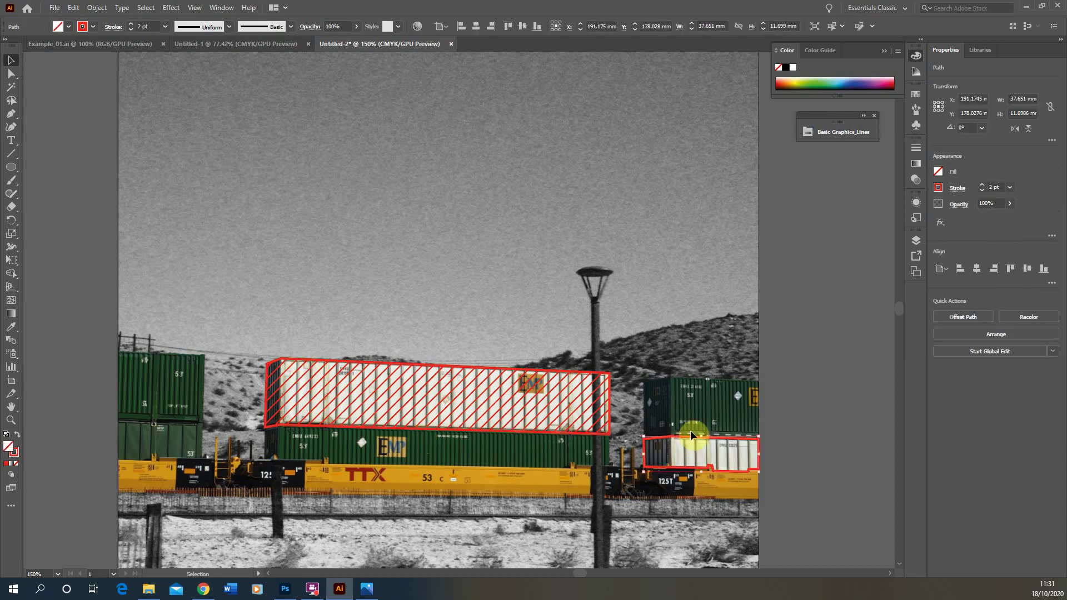
left_click(10, 327)
left_click(354, 367)
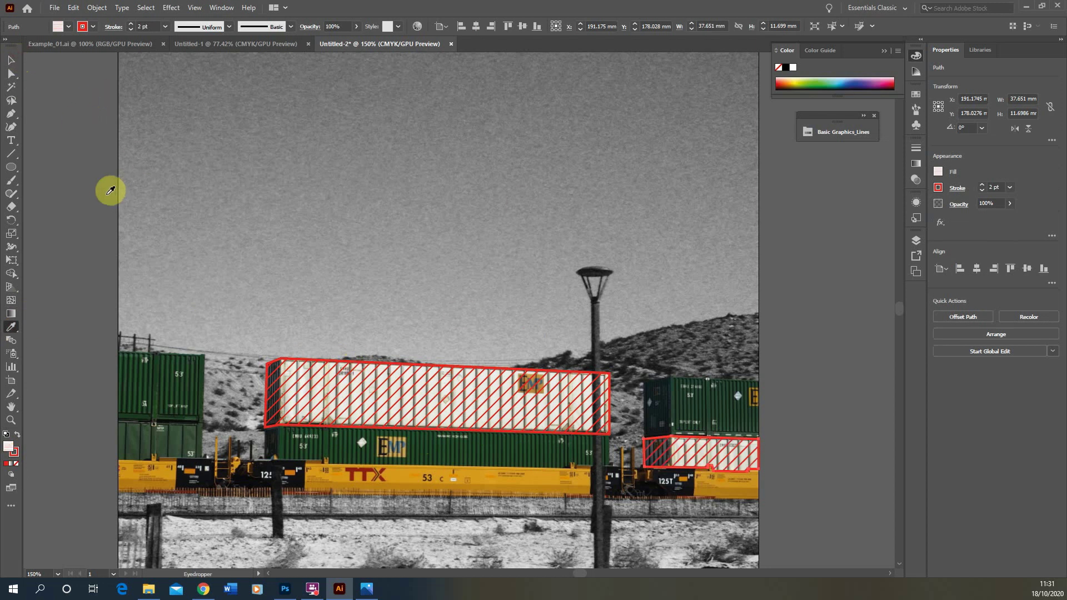
left_click(11, 60)
scroll(210, 248, "down", 2)
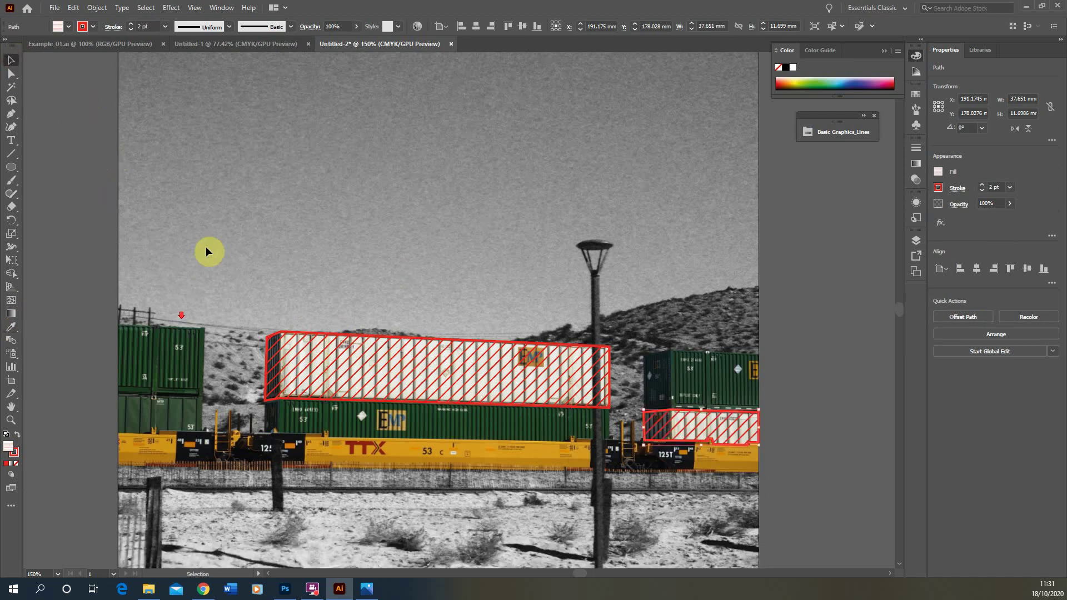
left_click(105, 277)
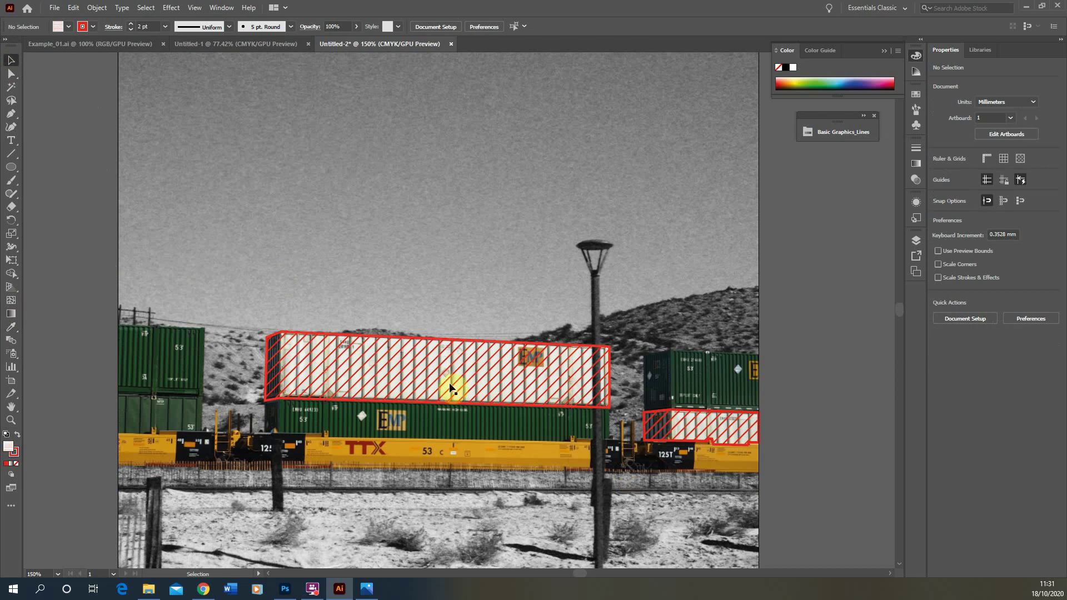
Draw a vertical line segment about 33 mm long upward from the large container's top edge near its left end
scroll(216, 340, "up", 4)
scroll(216, 341, "down", 1, "alt")
scroll(247, 483, "down", 5)
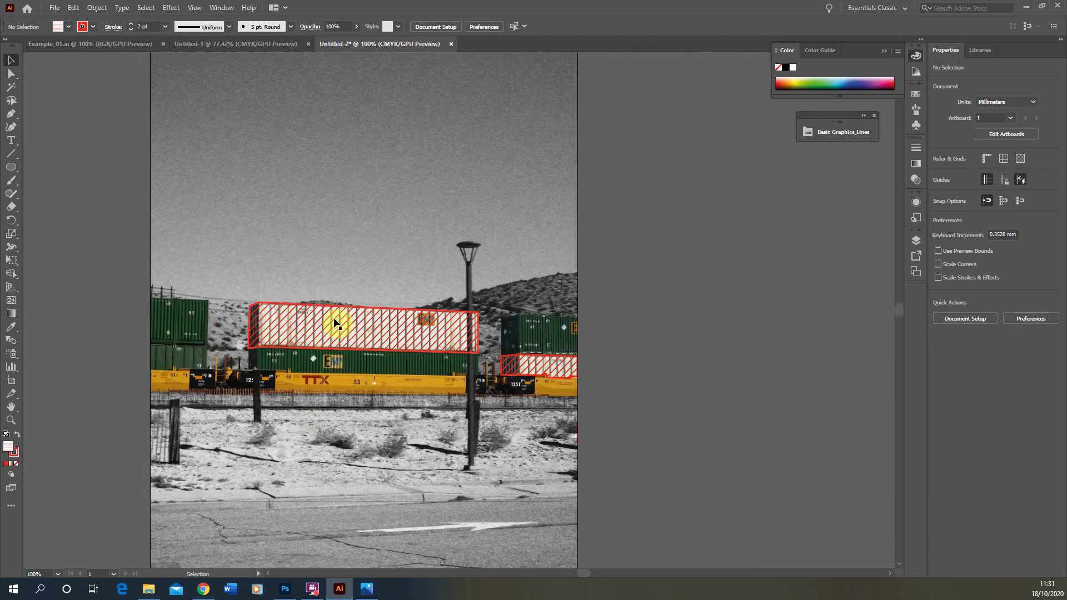
scroll(349, 324, "up", 1, "alt")
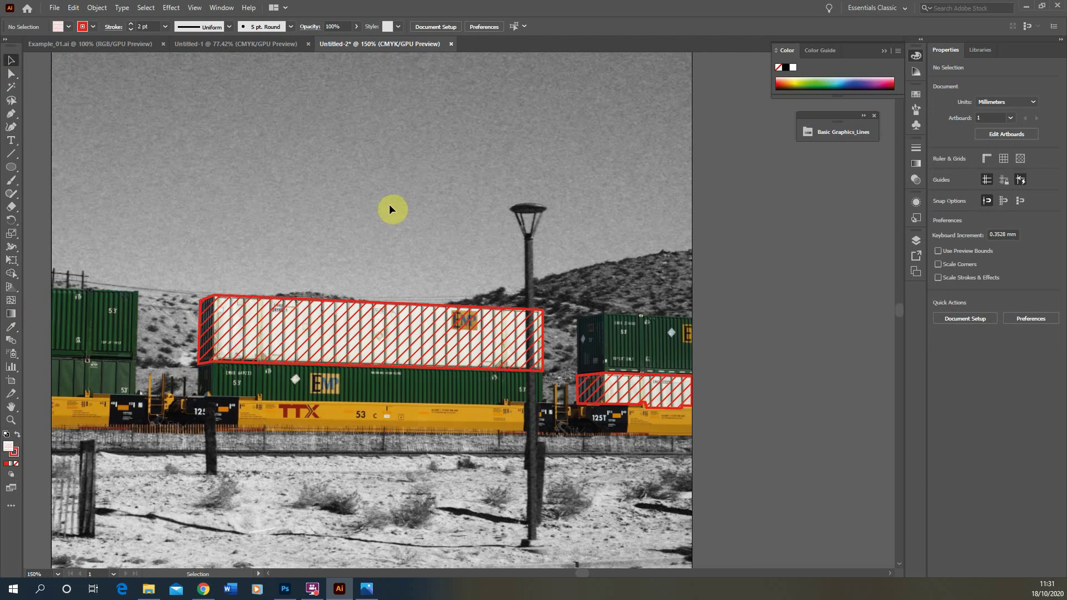
scroll(287, 296, "up", 1)
scroll(286, 295, "up", 1)
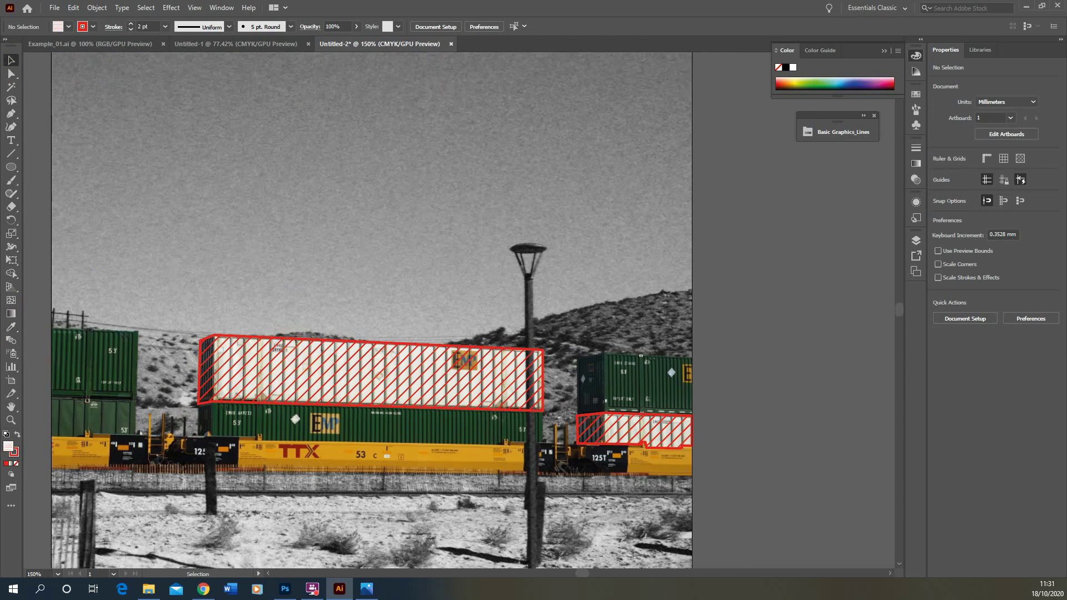
left_click(11, 154)
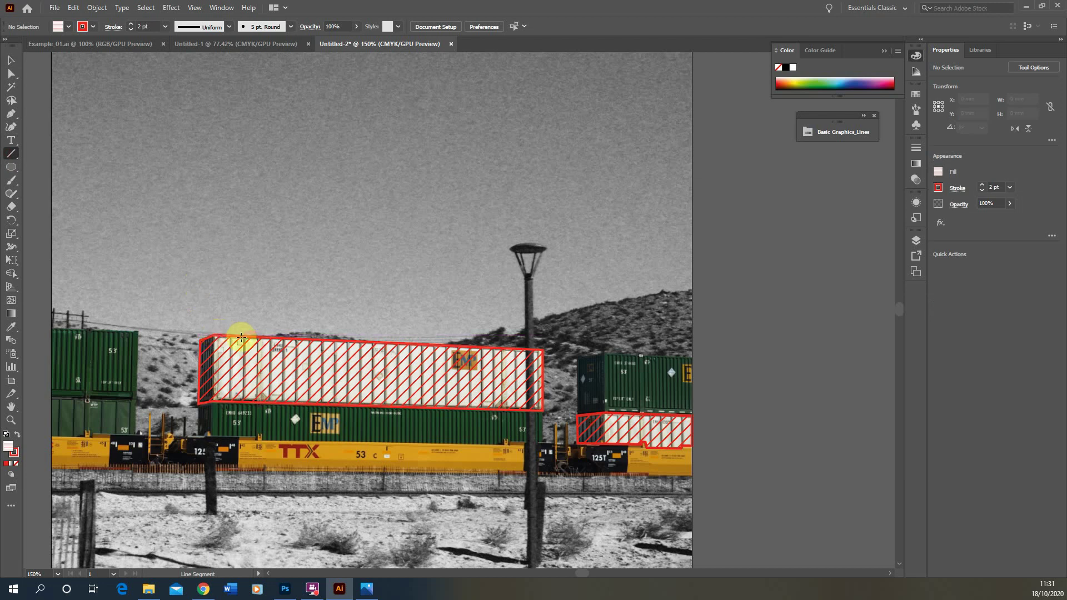
mouse_move(241, 337)
left_mouse_down()
mouse_move(240, 241)
mouse_move(255, 235)
left_mouse_up()
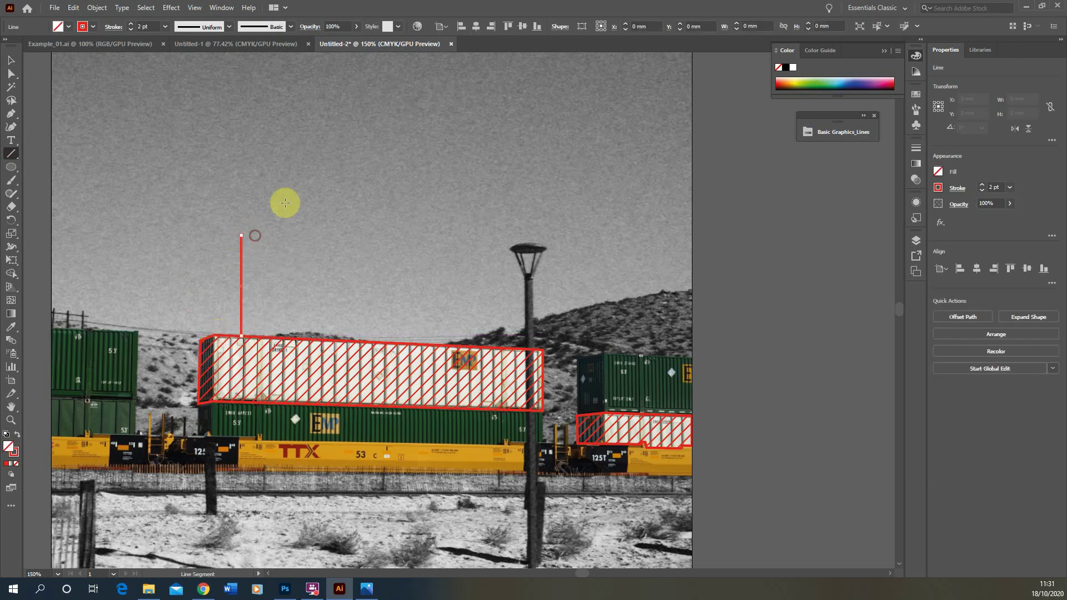
Draw a circle about 10.5 mm in diameter centred above the vertical line so that it sits on the line's upper end
left_click(12, 167)
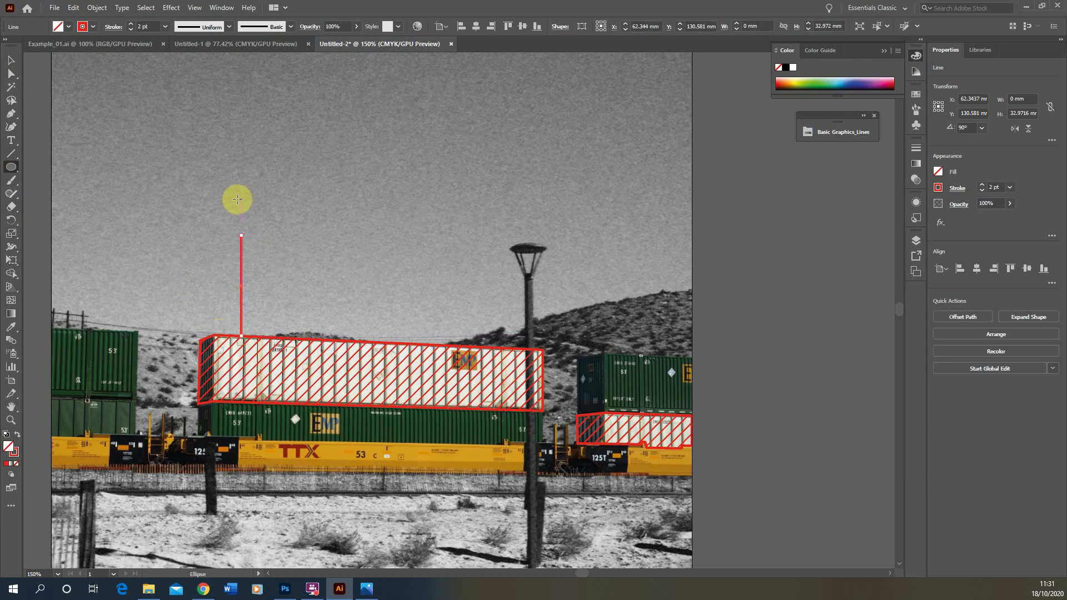
left_click_drag(242, 199, 305, 260)
left_click(11, 60)
scroll(183, 198, "up", 2)
scroll(255, 168, "down", 2)
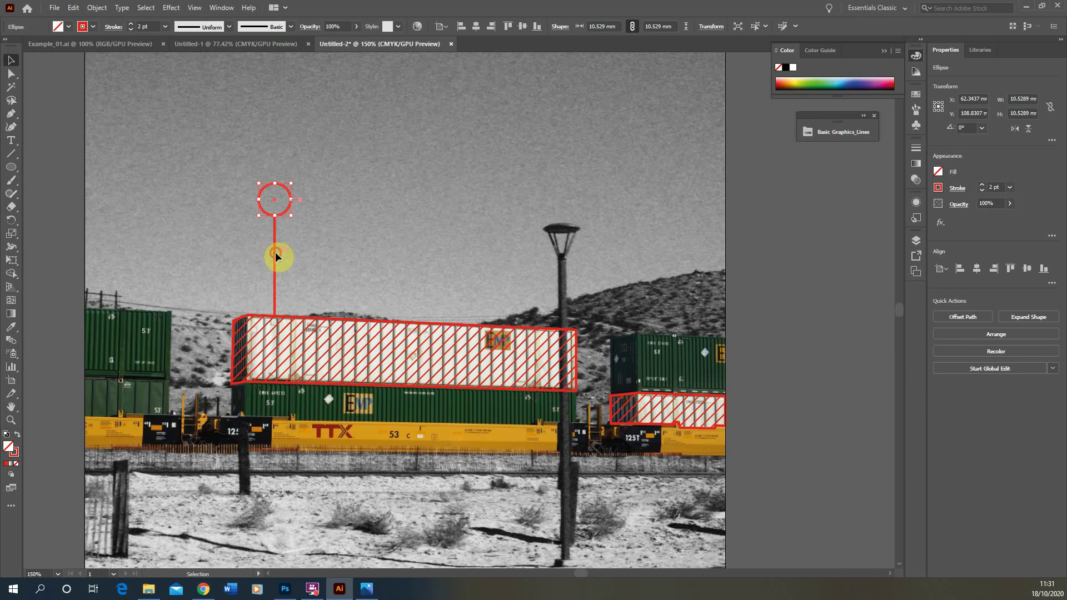
Set the vertical line's stroke weight to 1 pt
left_click(274, 282)
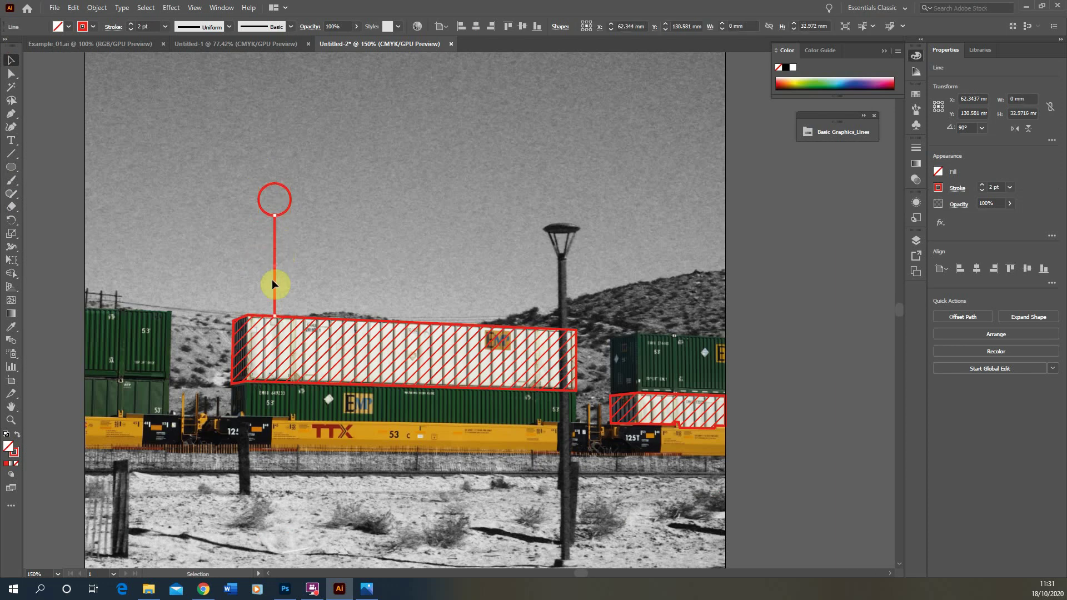
left_click(166, 28)
left_click(174, 71)
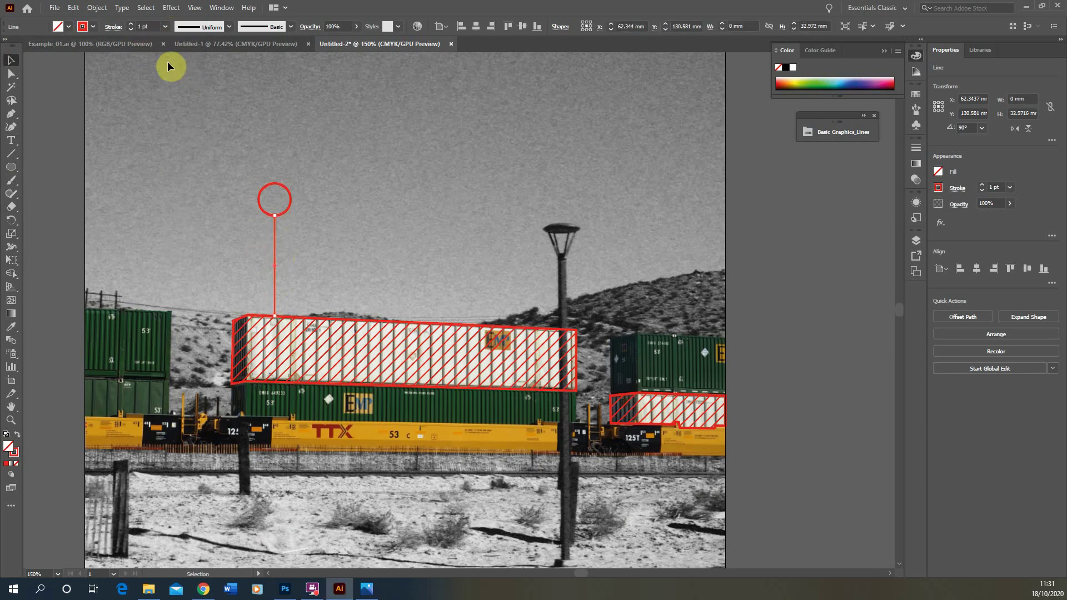
Make the vertical line dashed with a 3 pt dash and clear the selection
left_click(113, 30)
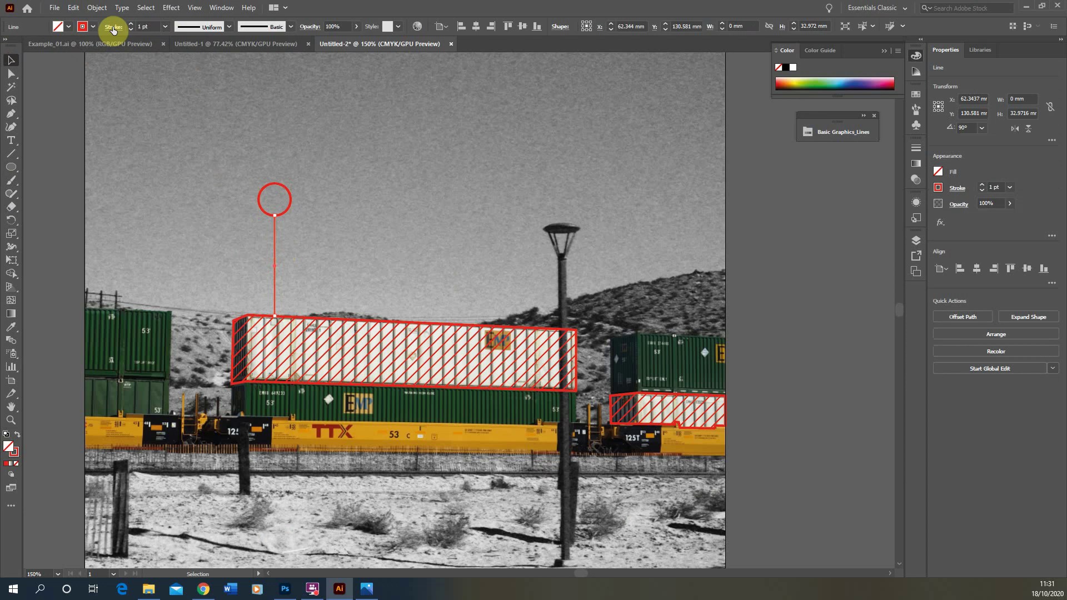
left_click(114, 30)
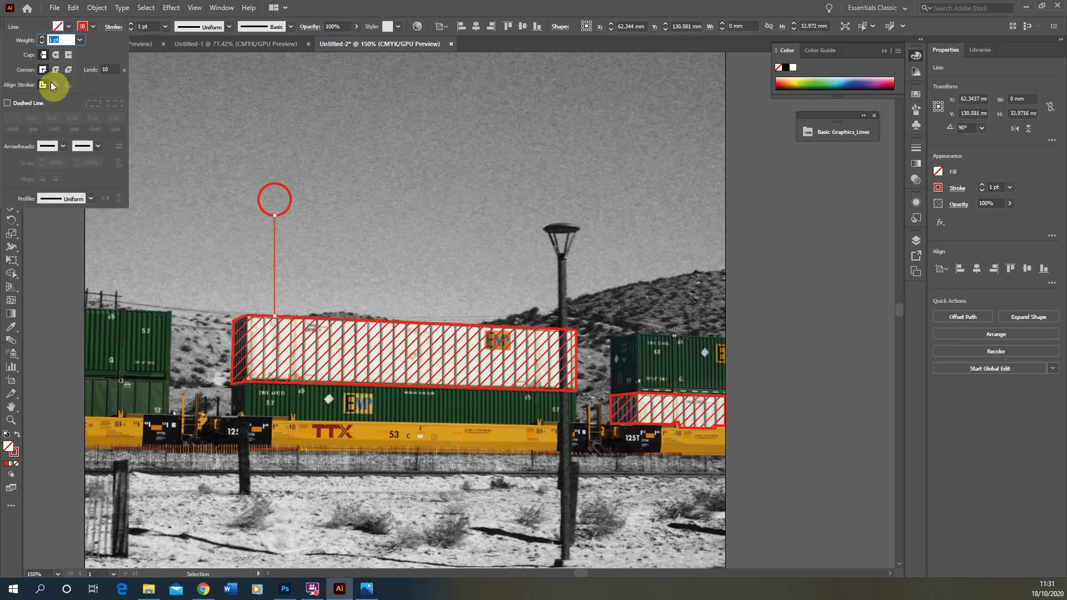
left_click(7, 104)
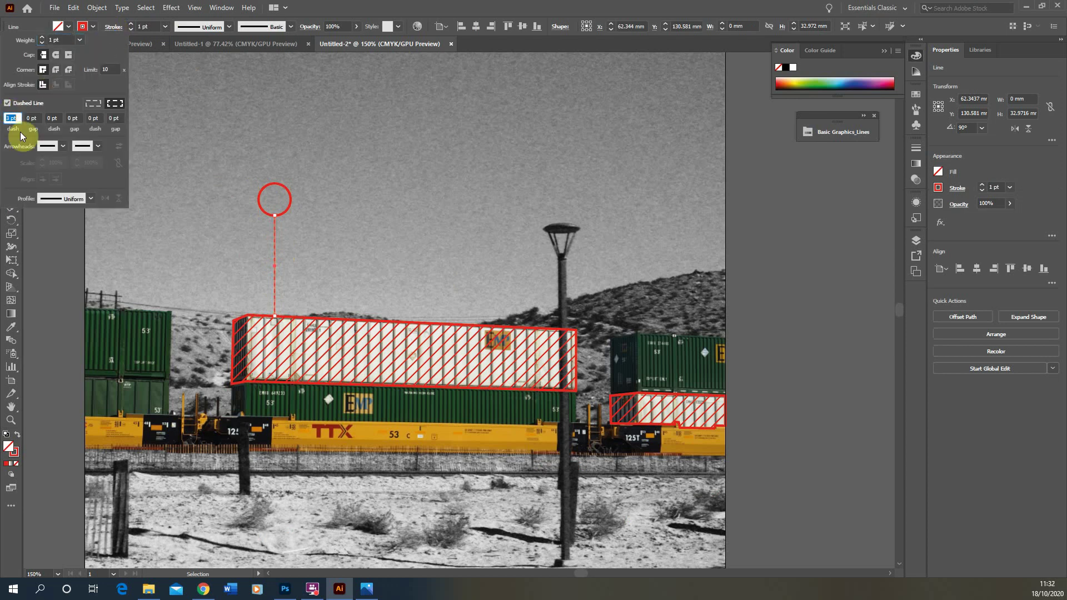
left_click(10, 118)
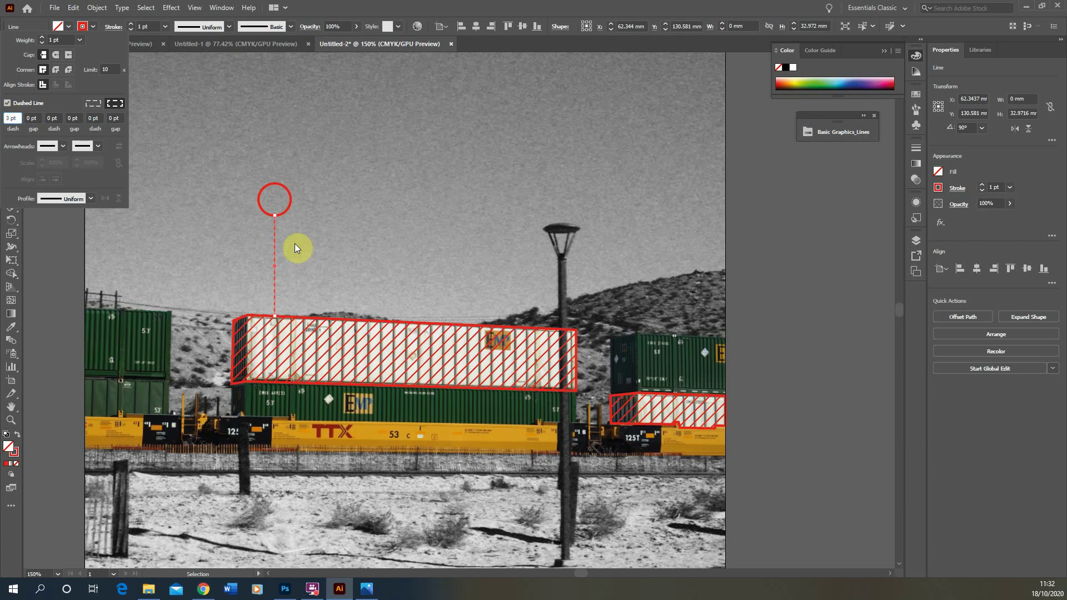
type("3")
key("Return")
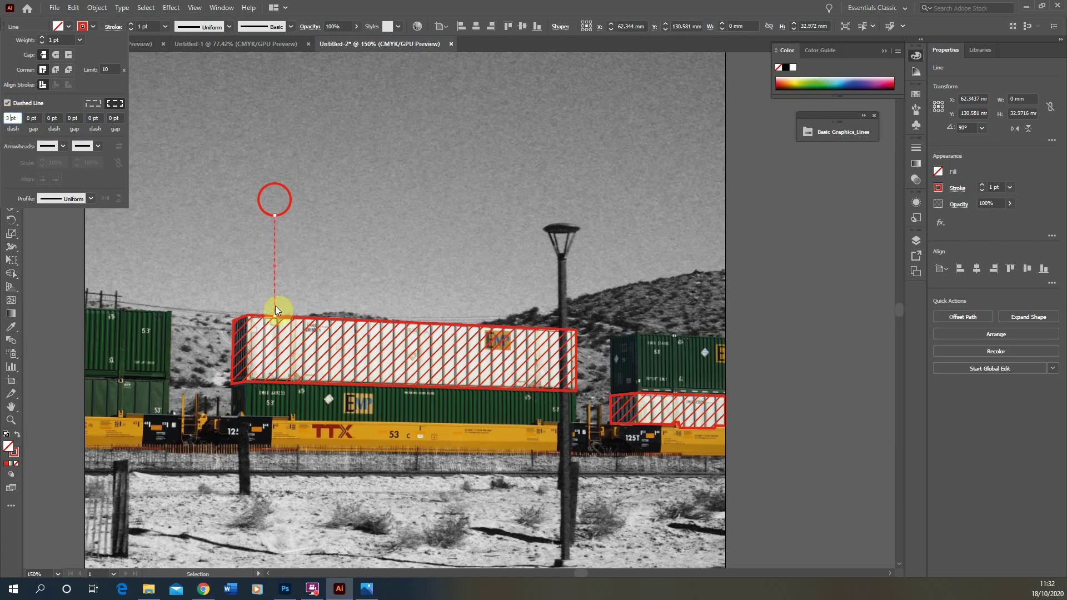
left_click(293, 249)
left_click(288, 237)
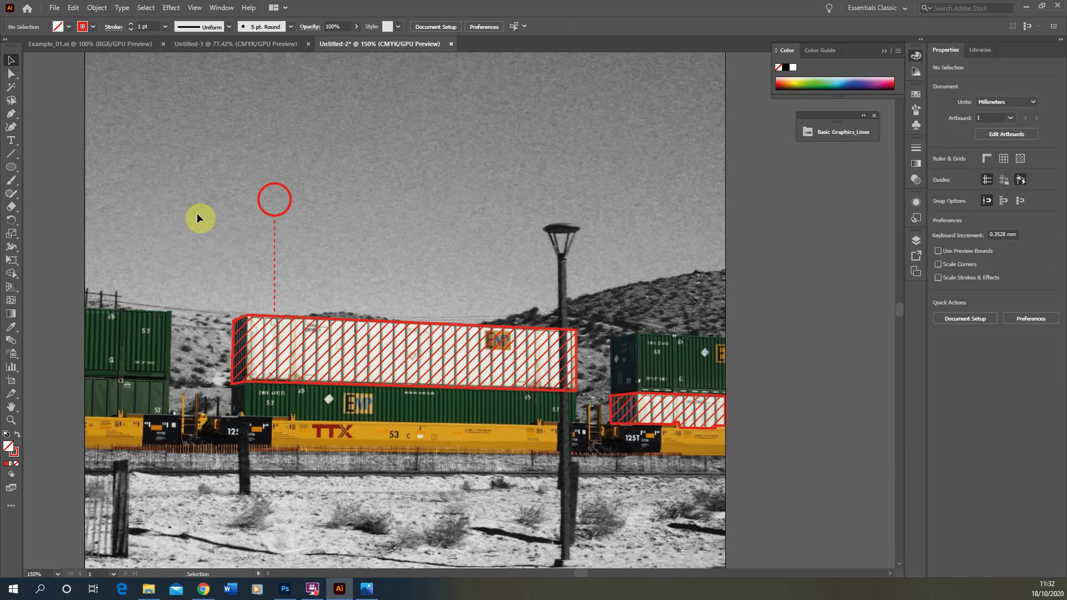
Fill the circle above the vertical line with white and clear the selection
left_click(288, 214)
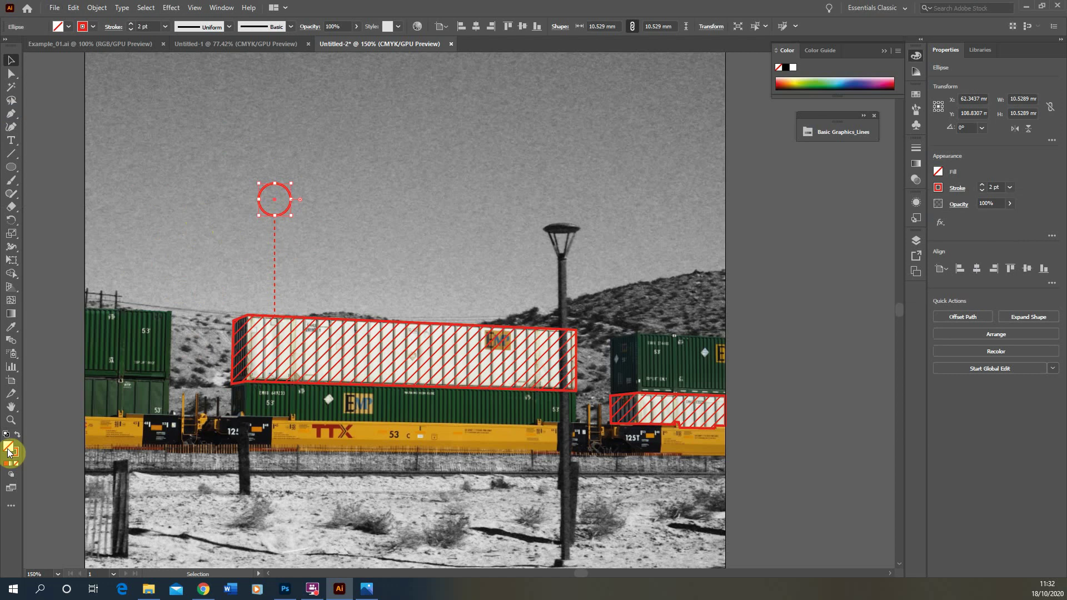
left_click(793, 68)
left_click(354, 187)
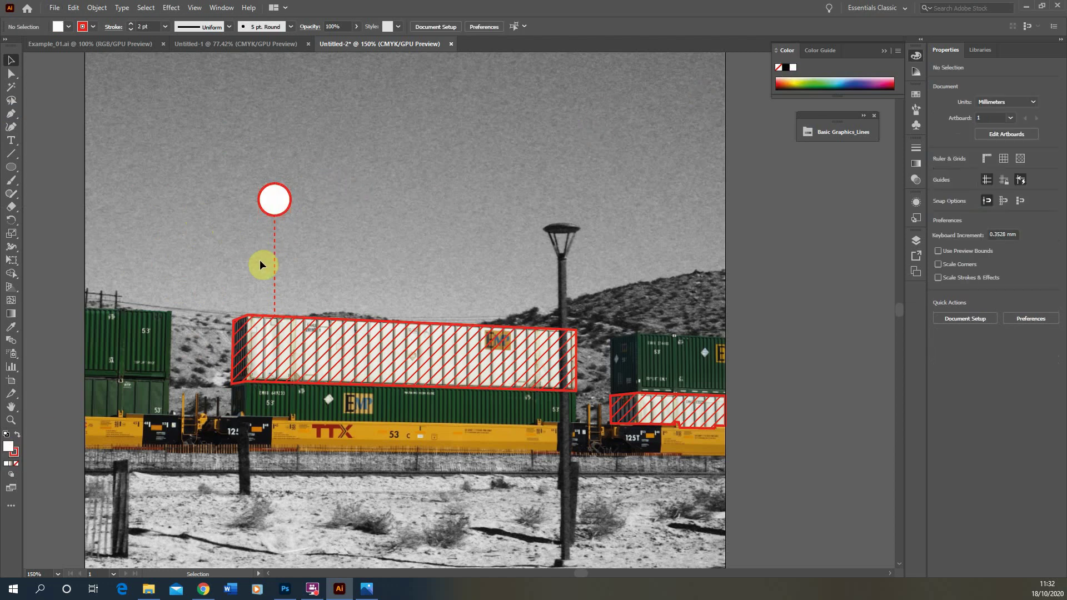
Set the white circle's stroke weight to 1 pt and clear the selection
scroll(288, 203, "up", 1)
left_click(288, 203)
left_click(165, 27)
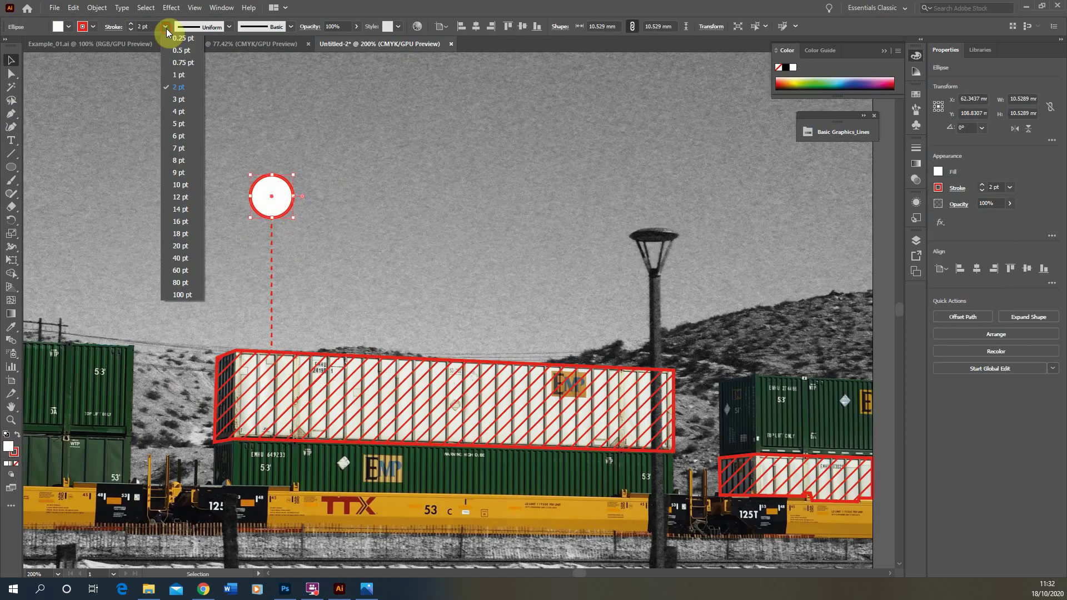
left_click(185, 74)
left_click(384, 300)
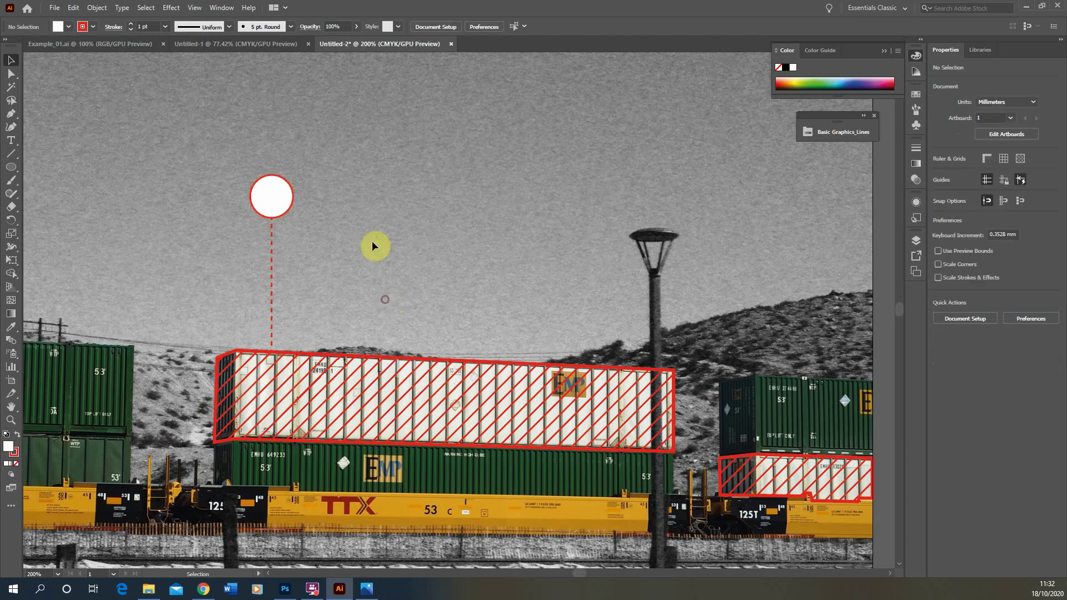
Shrink the white circle to about 9.1 mm in diameter and move it down to touch the dashed line's upper end
left_click(275, 203)
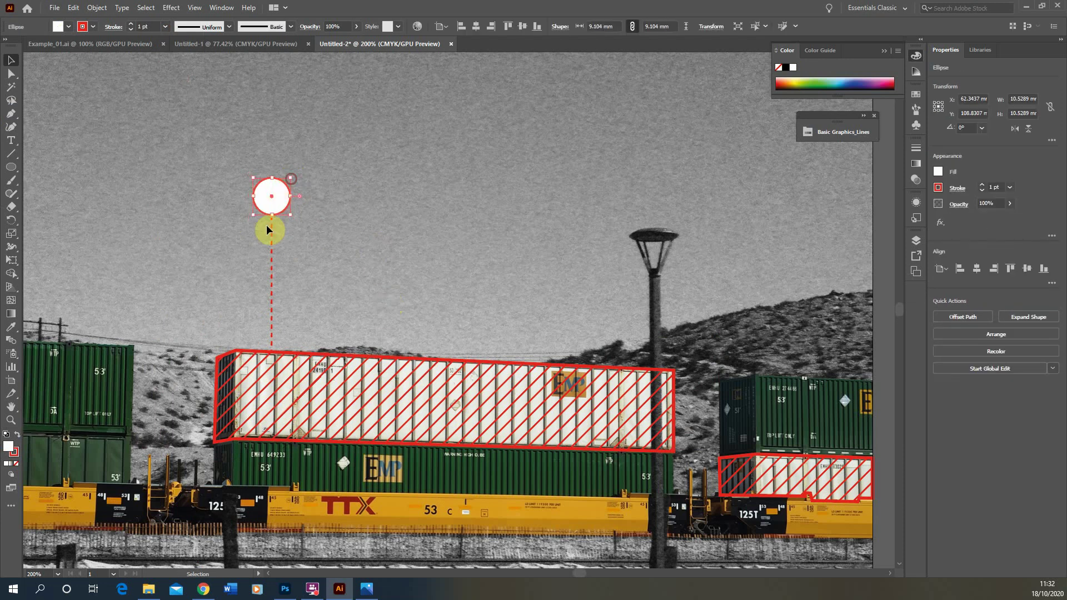
scroll(266, 225, "up", 3)
left_click_drag(276, 212, 278, 213)
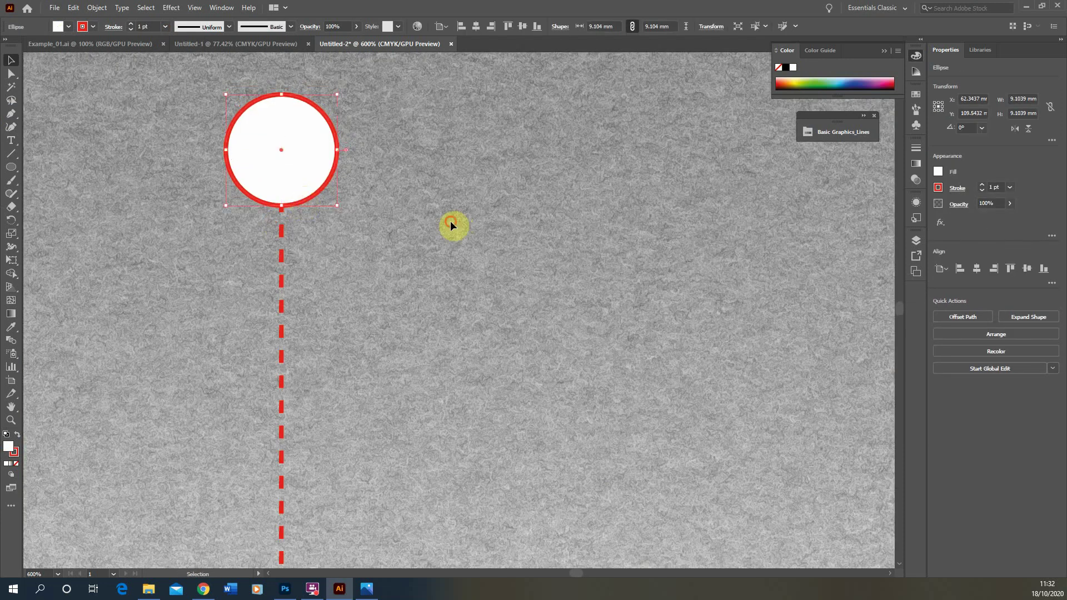
left_click(450, 225)
scroll(215, 202, "down", 3)
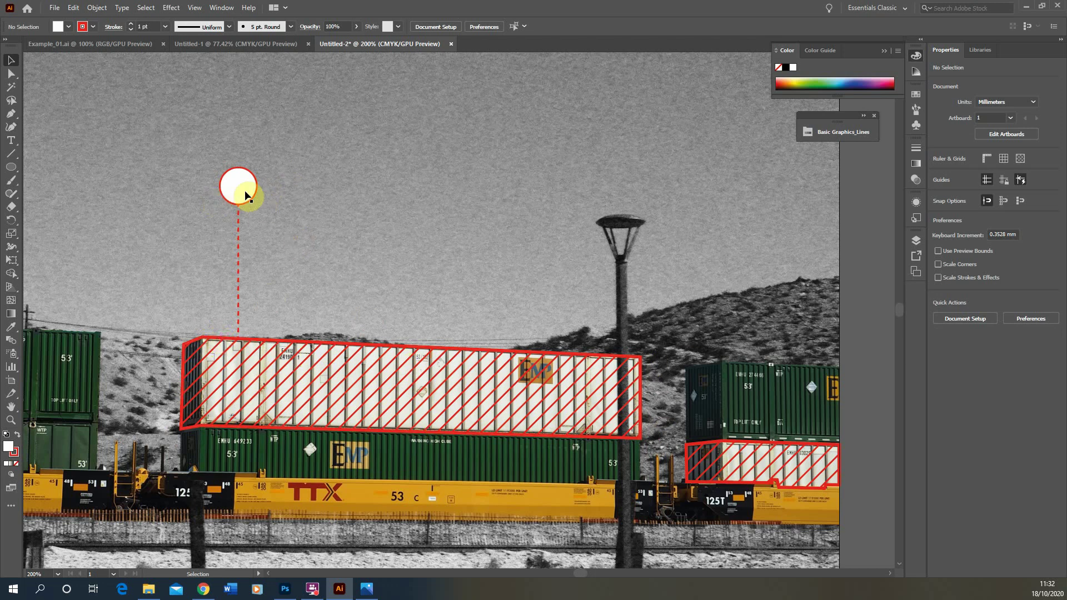
left_click(239, 231)
left_click(317, 191)
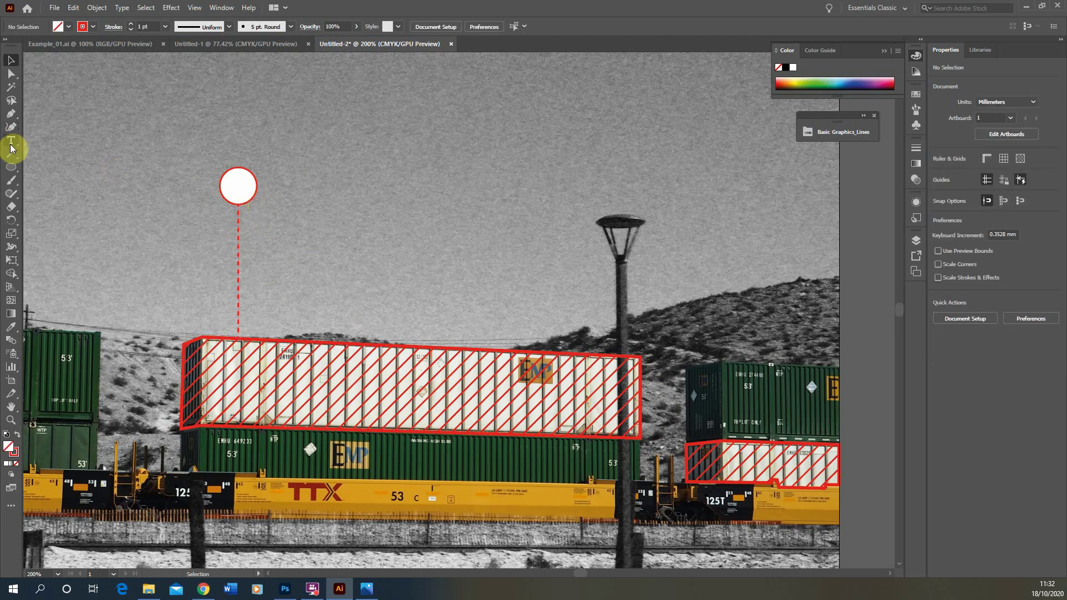
Add an area text frame about 9.3 by 6.6 mm above the circle containing the text "01"
left_click(11, 143)
left_click_drag(204, 113, 242, 141)
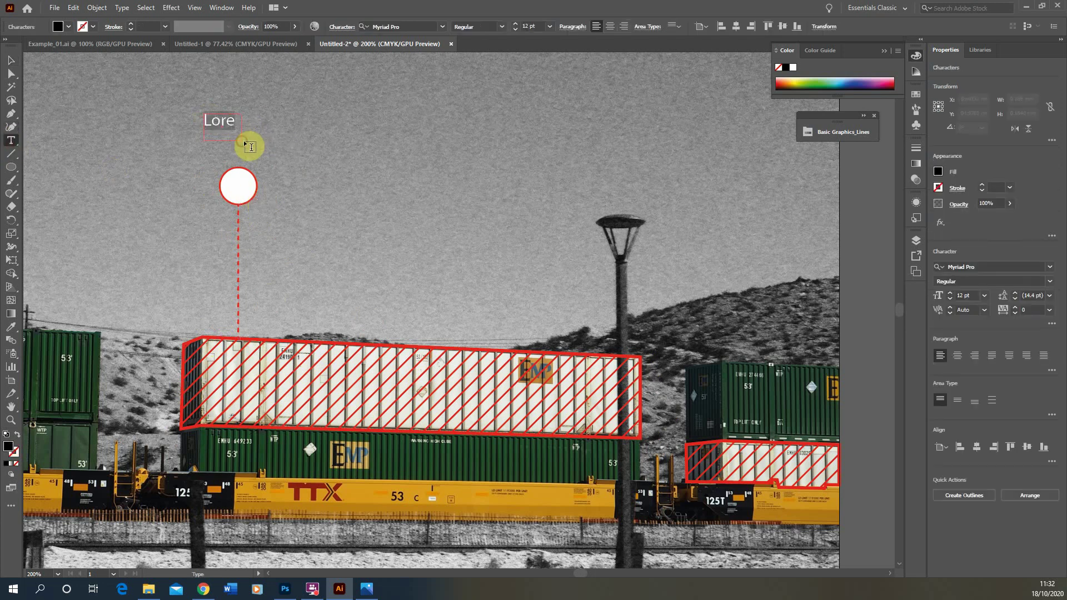
type("01")
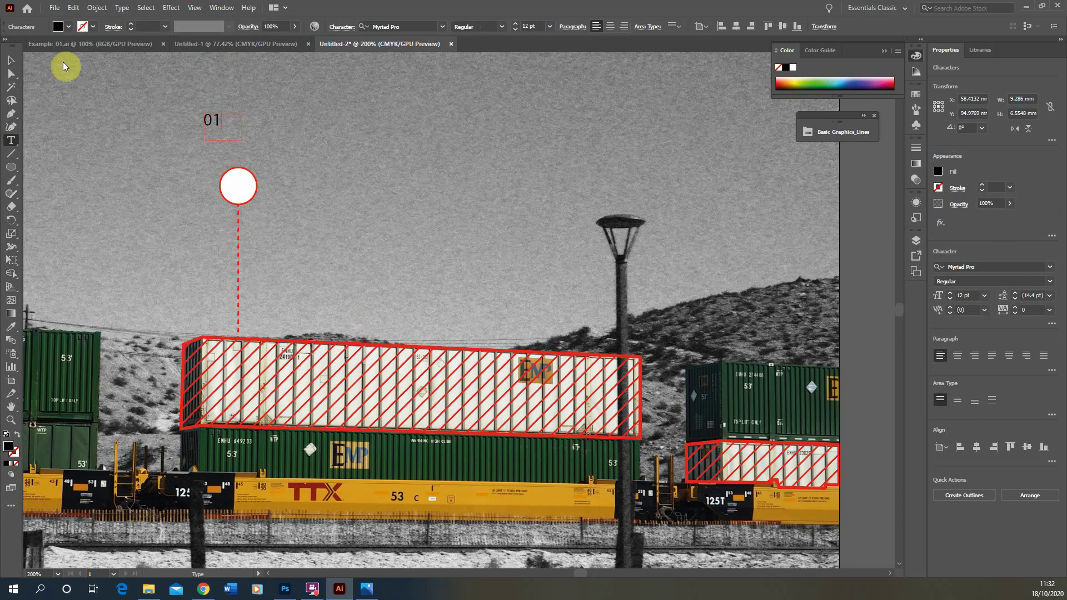
Give the "01" text a red fill and no stroke, sampling the red from the hatched container's outline
double_click(216, 120)
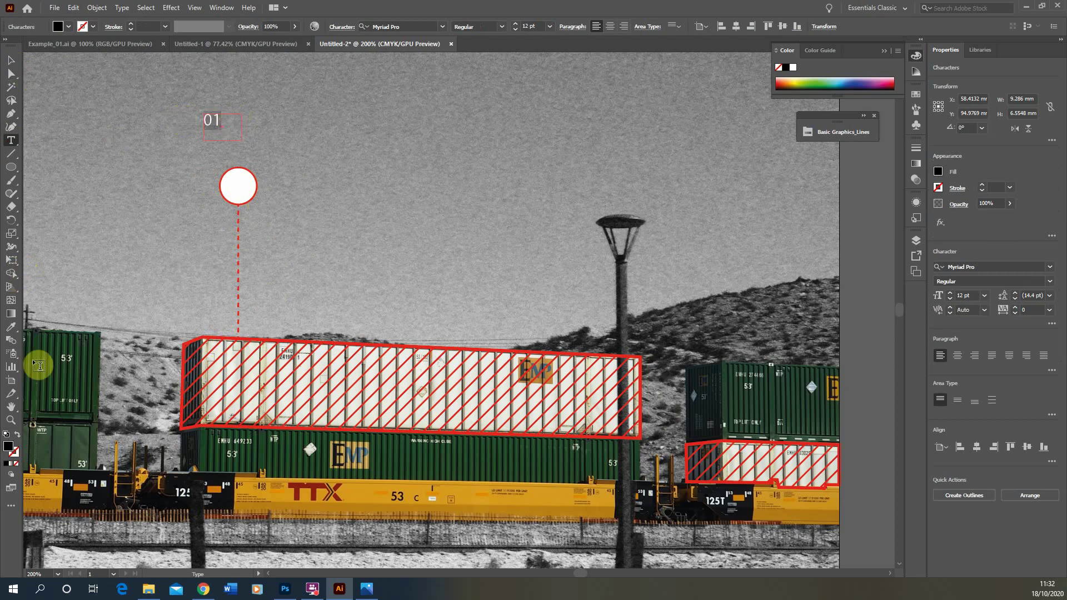
left_click(12, 330)
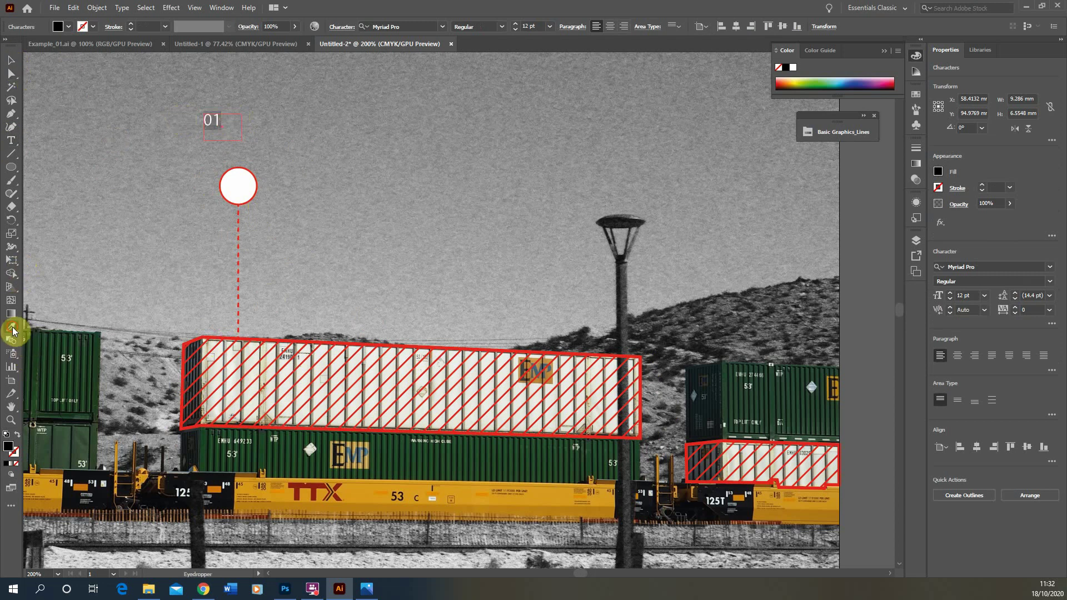
left_click(267, 336)
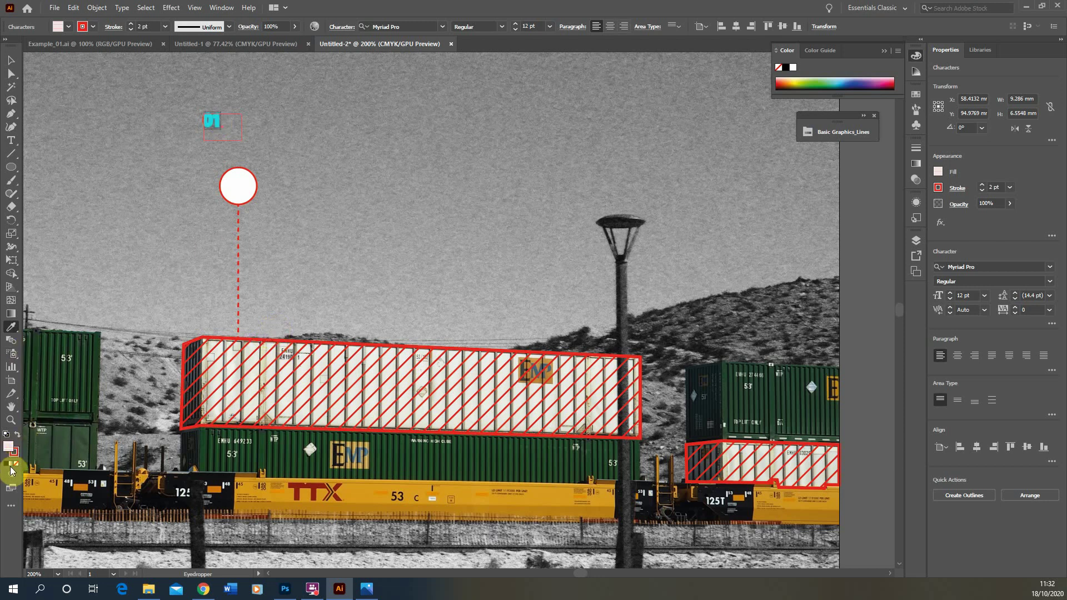
left_click(11, 60)
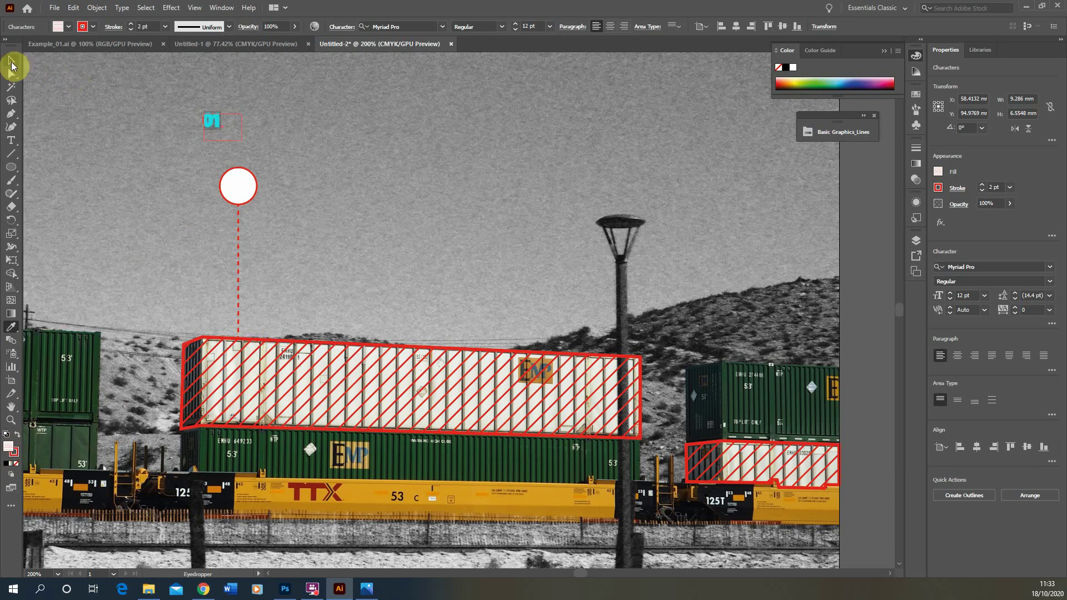
left_click(283, 103)
scroll(240, 151, "up", 5)
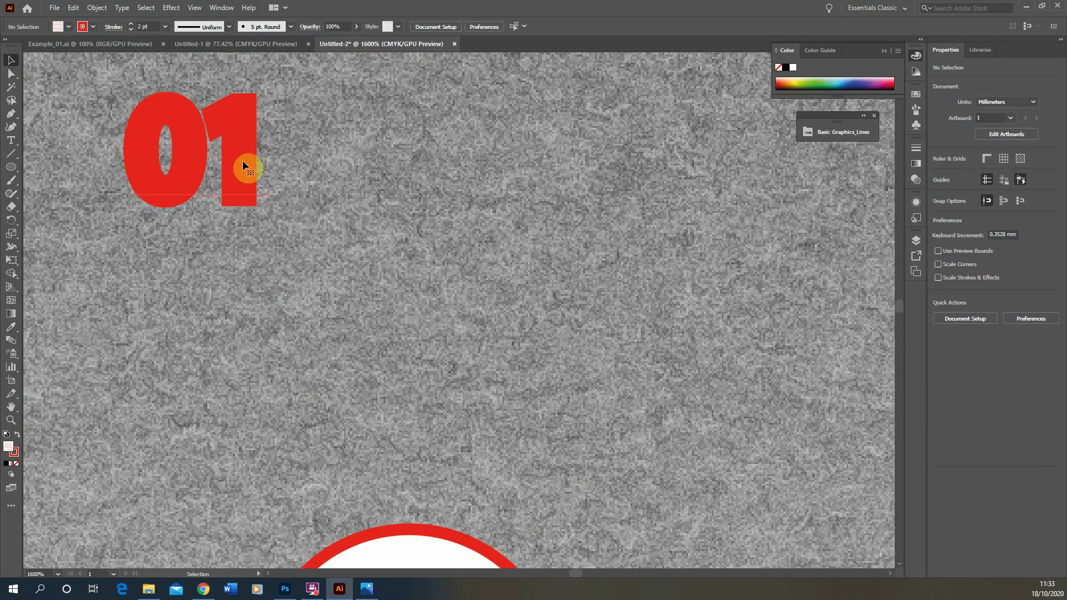
left_click(229, 151)
scroll(222, 151, "down", 3)
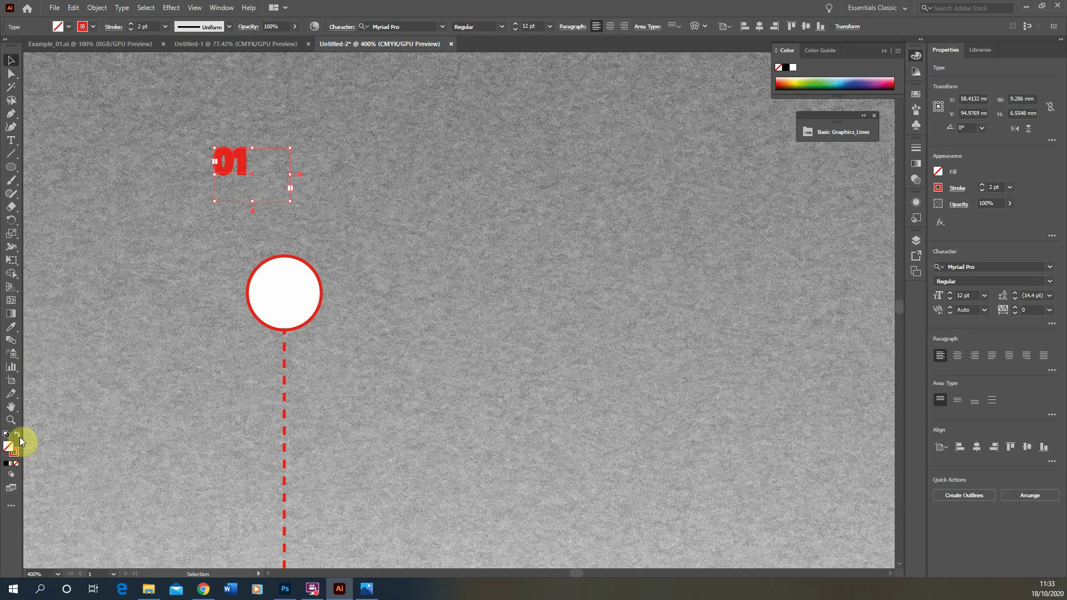
left_click(18, 435)
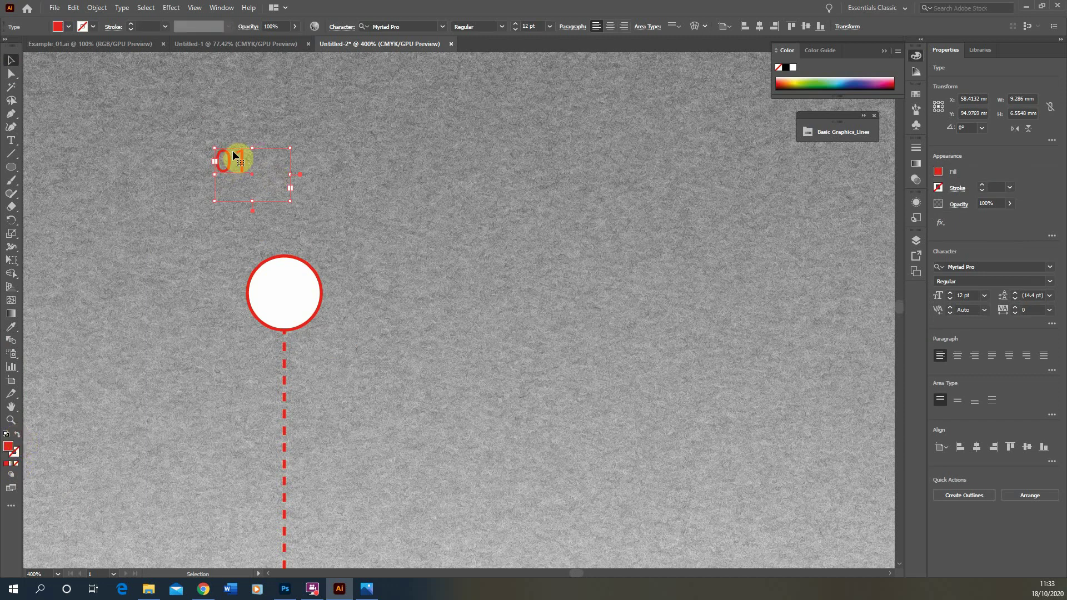
Move the red "01" text into the white circle and nudge it towards the circle's centre
left_click_drag(230, 165, 291, 296)
left_click(393, 249)
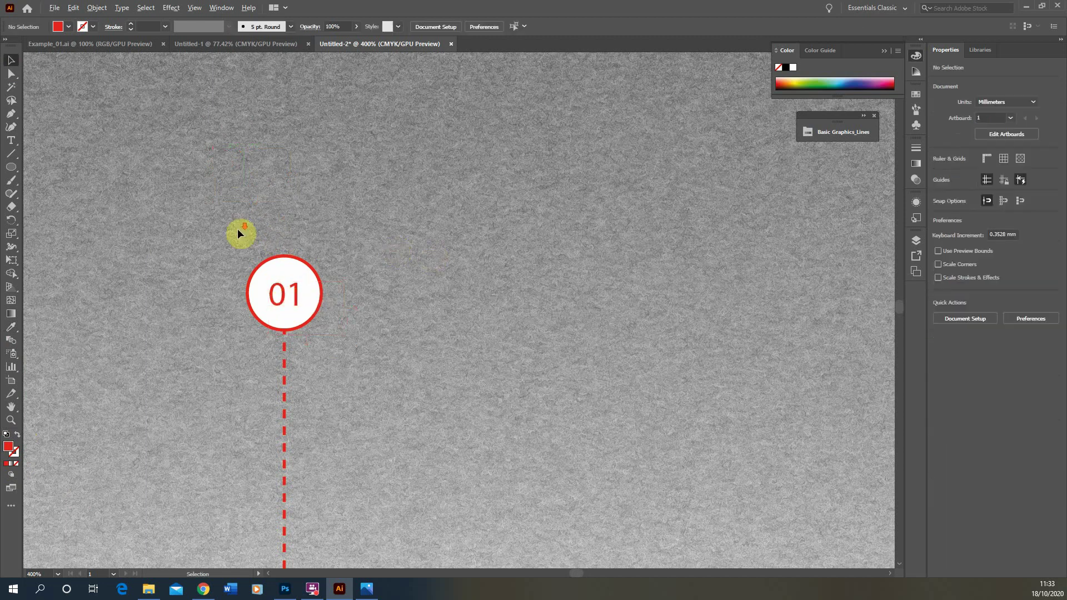
scroll(238, 231, "down", 1)
scroll(238, 231, "right", 1)
left_click(240, 256)
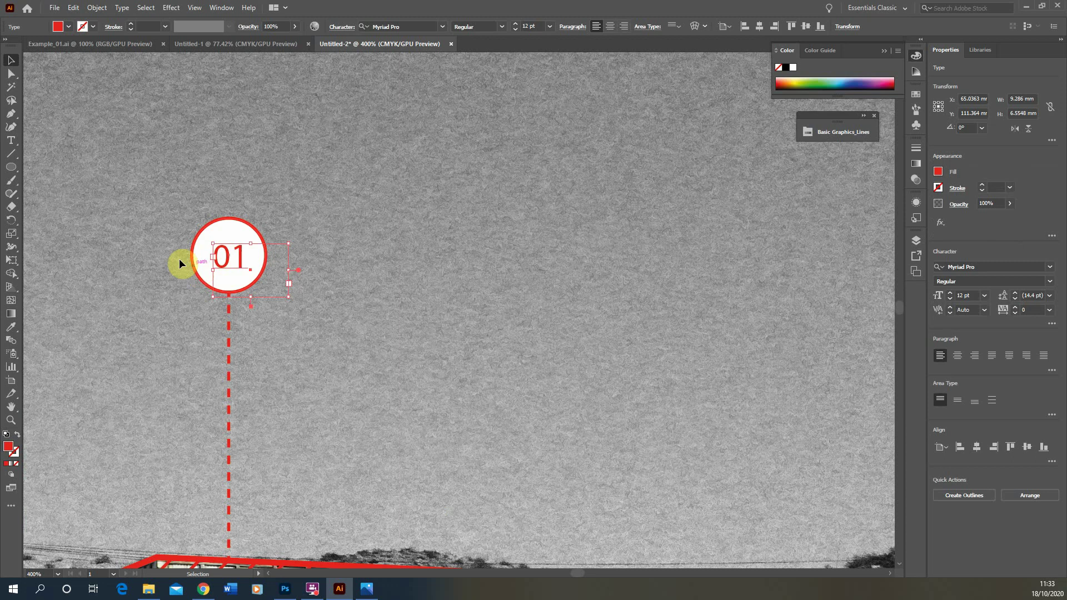
scroll(290, 277, "up", 1)
key("Right")
key("Up")
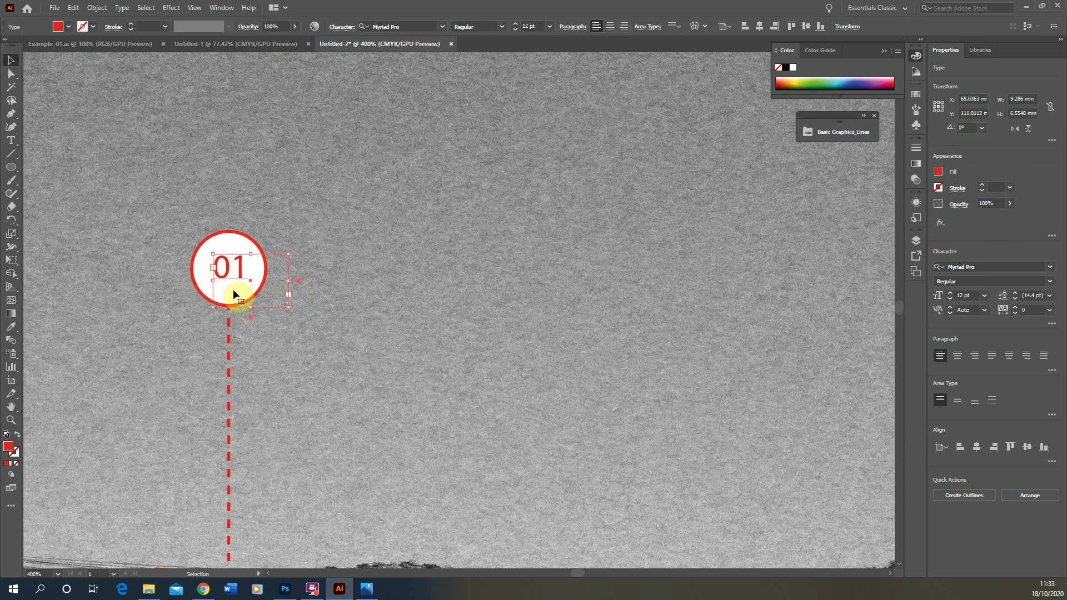
scroll(232, 289, "up", 2)
left_click_drag(220, 263, 221, 265)
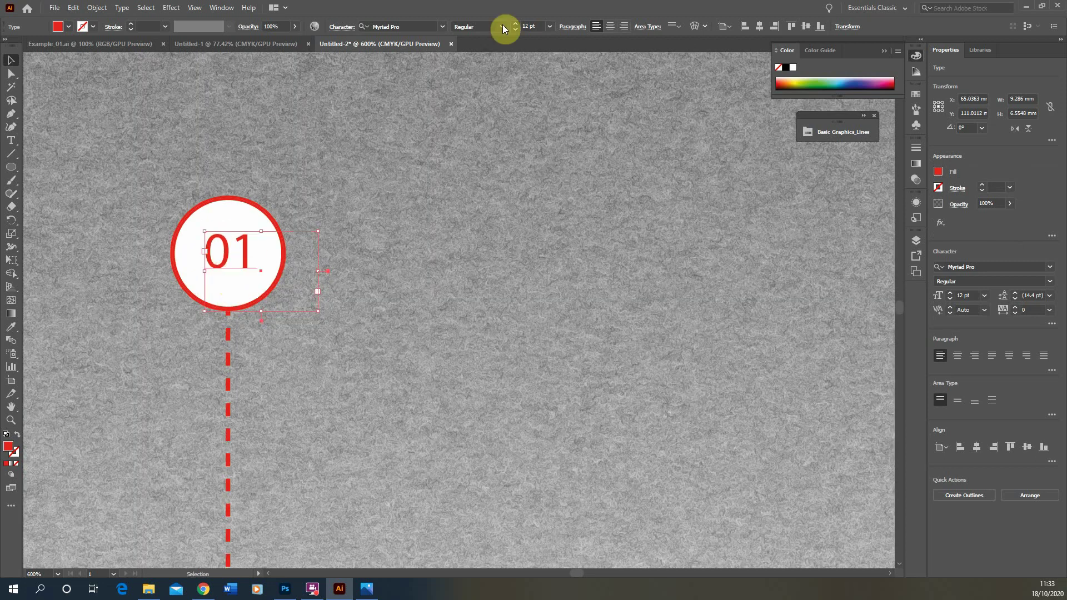
Centre-align the "01" text, position its frame centrally in the circle, and clear the selection
left_click(610, 32)
left_click_drag(298, 228, 264, 238)
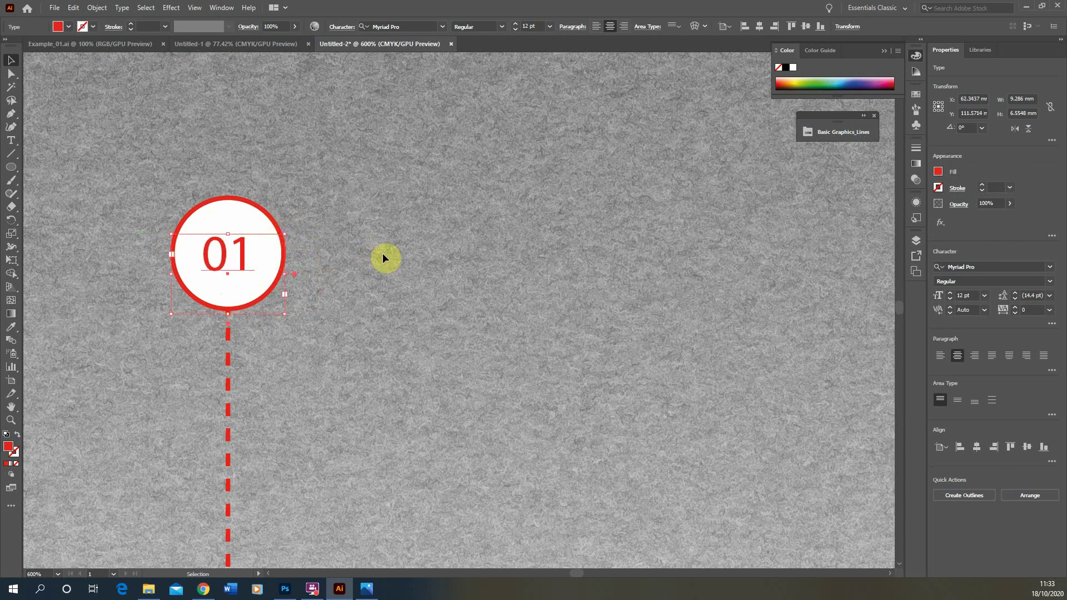
left_click(383, 254)
Extend the dashed line's upper end to meet the circle's lower edge, making it about 33.5 mm long, and clear the selection
scroll(287, 222, "down", 2)
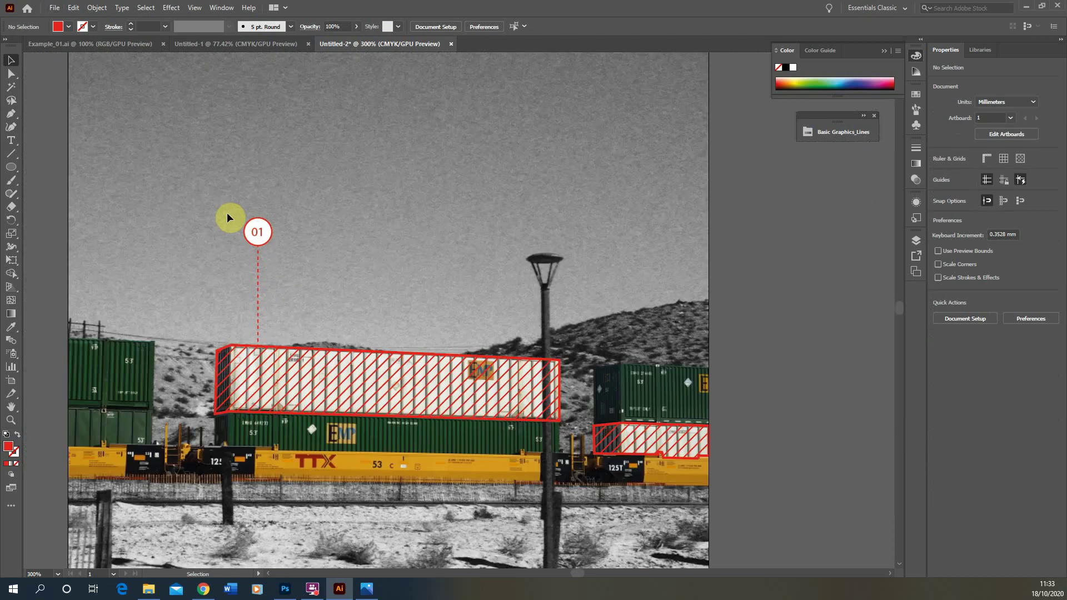
scroll(251, 243, "up", 1)
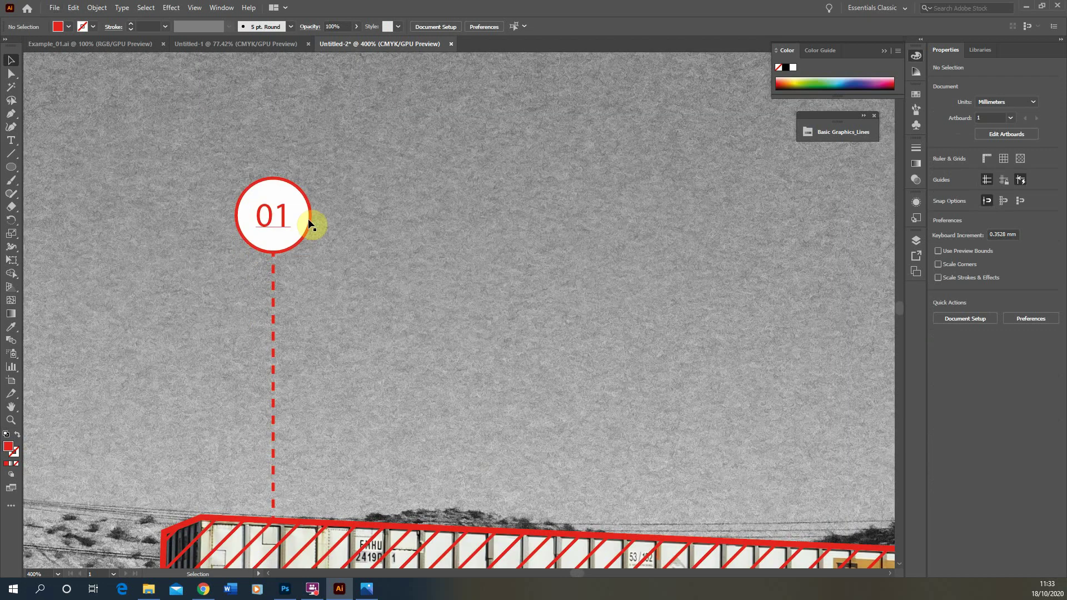
left_click(311, 177)
left_click_drag(311, 177, 306, 182)
left_click(275, 286)
left_click(275, 286)
scroll(275, 286, "up", 3)
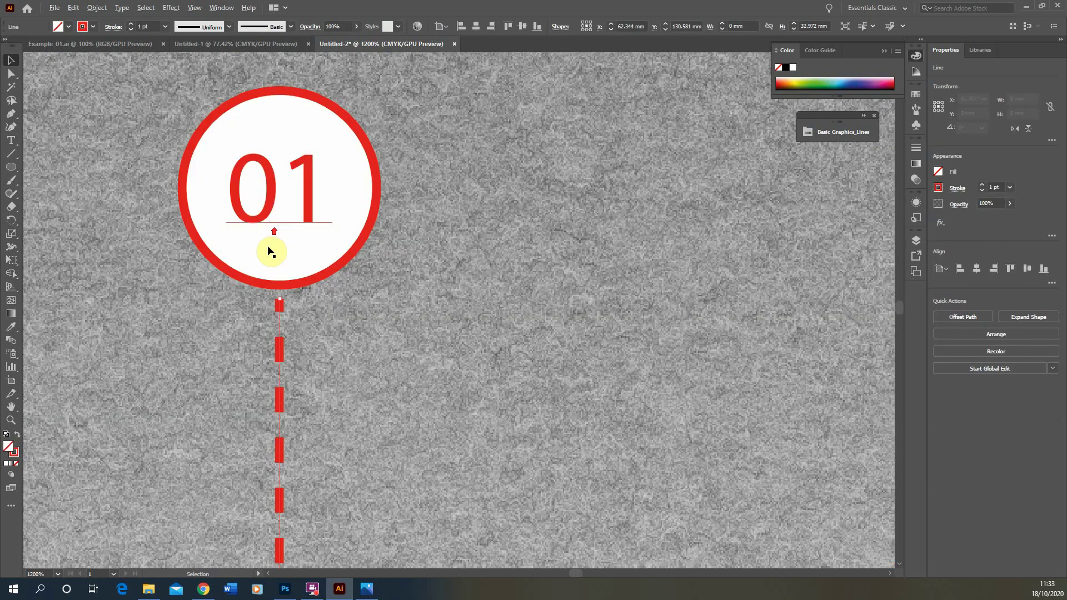
left_click_drag(281, 303, 280, 291)
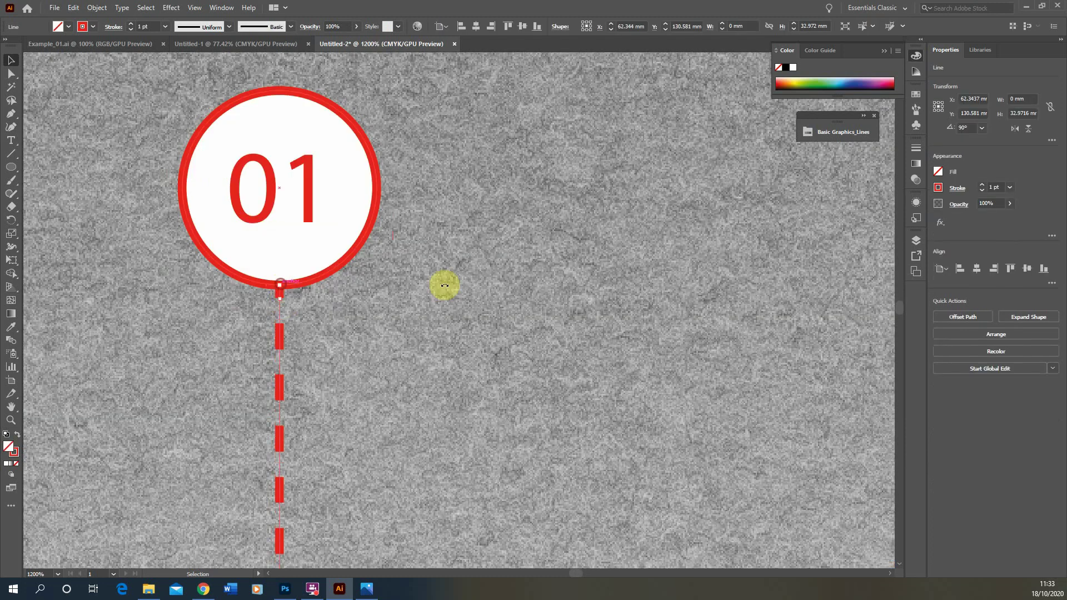
scroll(442, 283, "down", 4)
left_click(383, 288)
scroll(275, 366, "down", 1)
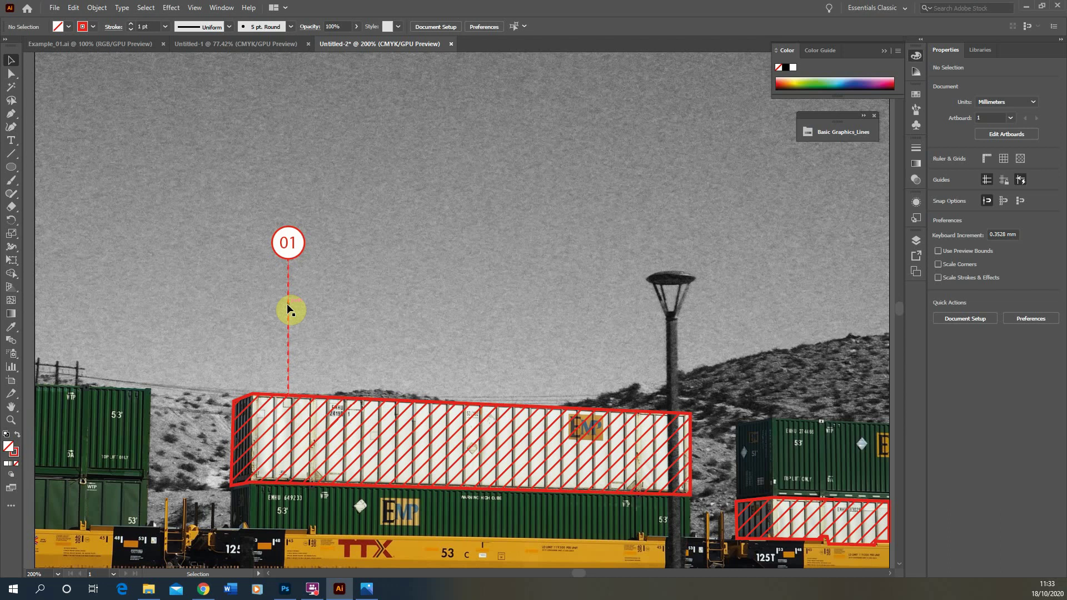
Move the circle, "01" text and dashed leader together so the leader ends on the large hatched container's upper-left front corner
left_click(288, 309)
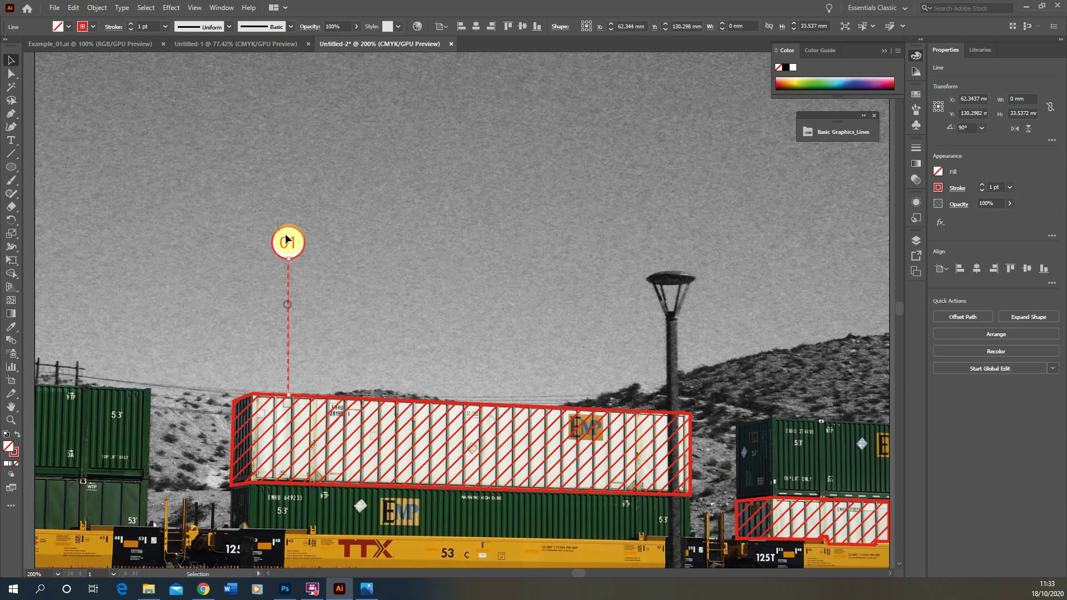
left_click(288, 247, "shift")
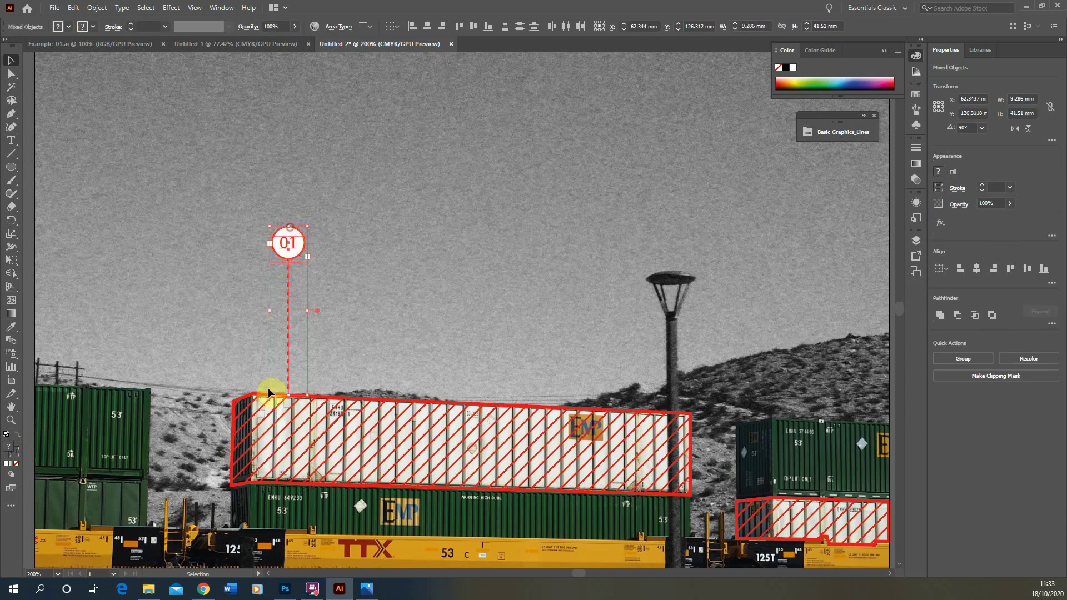
left_click_drag(288, 376, 265, 376)
scroll(259, 400, "up", 5)
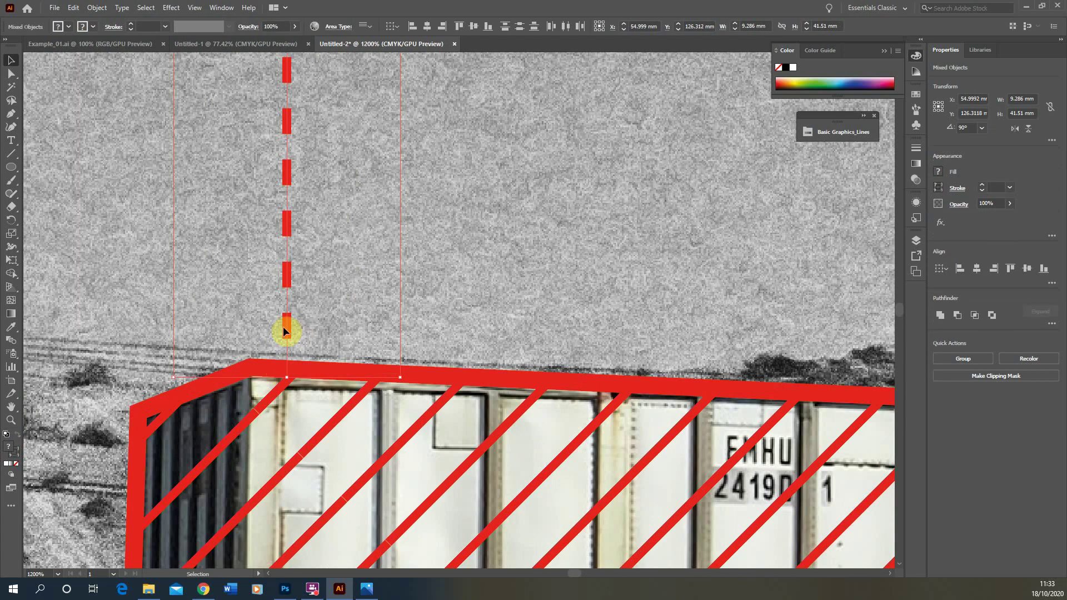
left_click(286, 325)
scroll(284, 435, "down", 3)
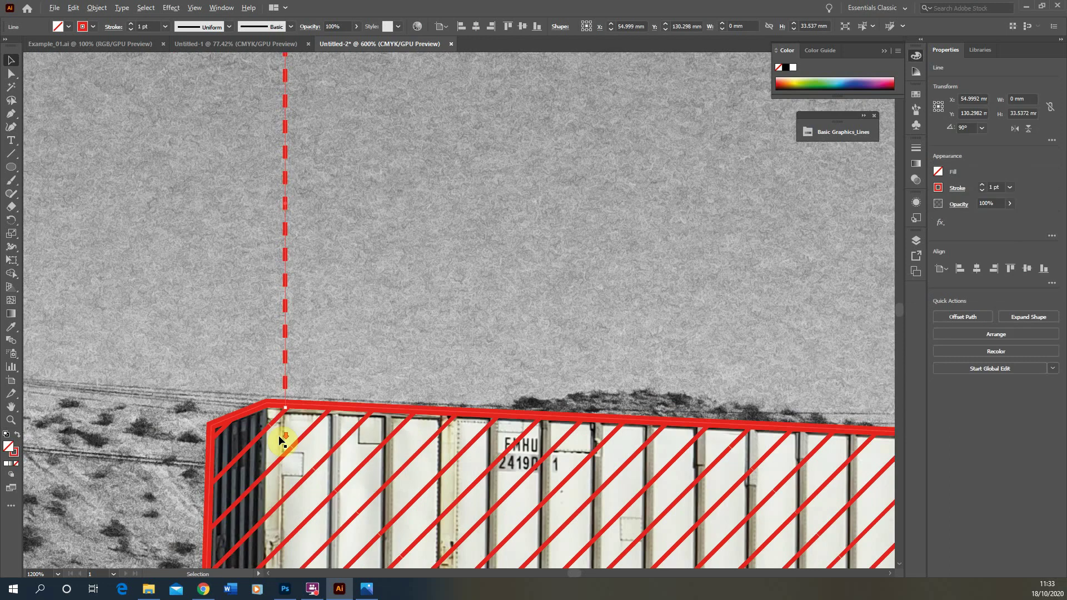
left_click(309, 108, "shift")
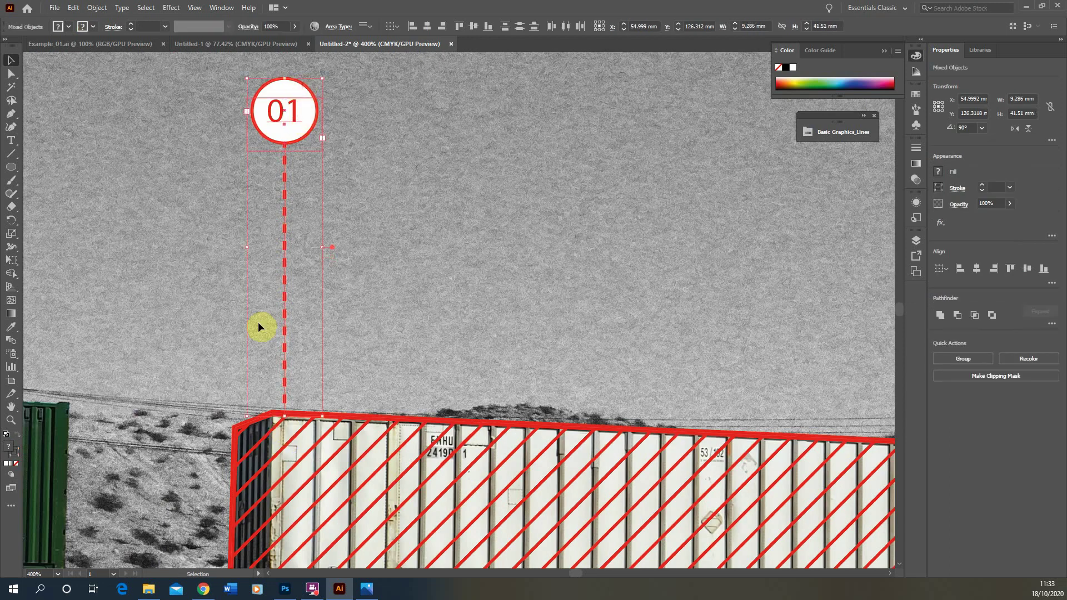
scroll(272, 389, "up", 2)
left_click_drag(293, 414, 269, 405)
left_click(376, 381)
scroll(217, 395, "down", 4)
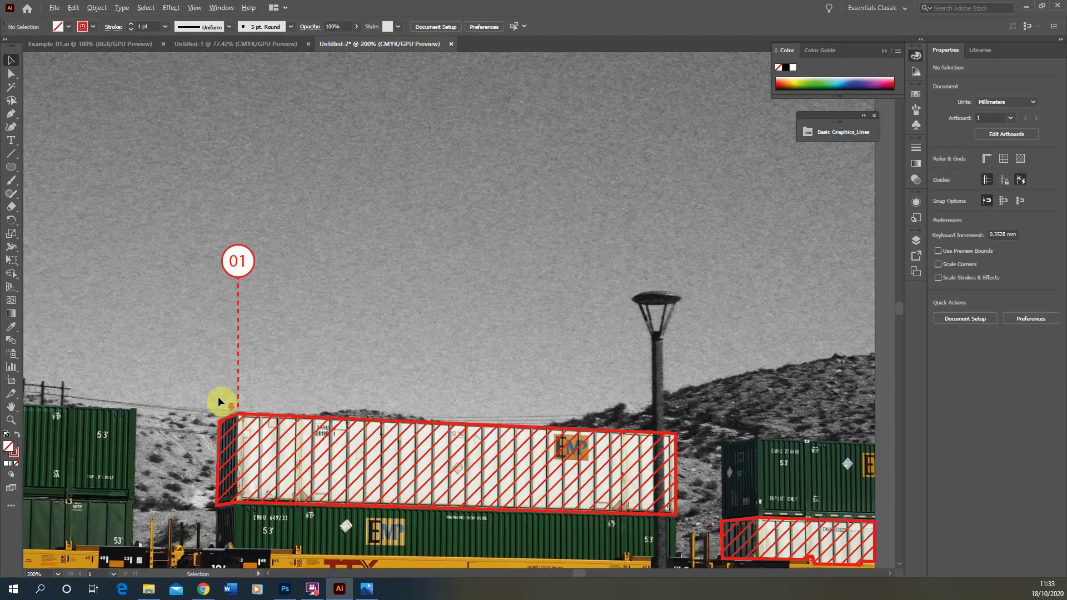
scroll(295, 347, "down", 2)
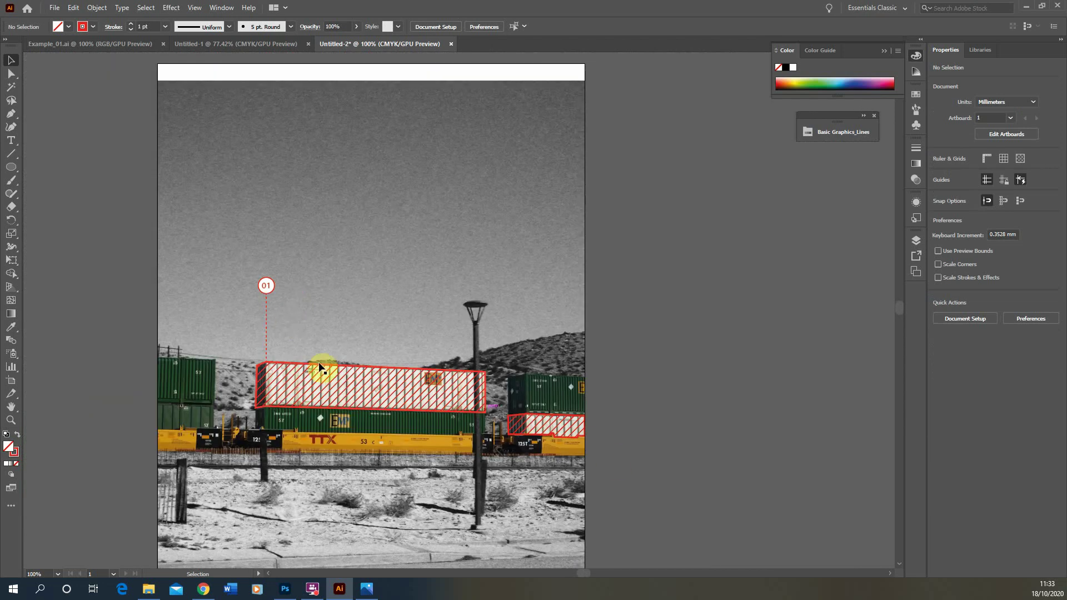
Duplicate the circle, "01" text and dashed leader horizontally to above the smaller hatched container on the right
scroll(333, 367, "up", 1)
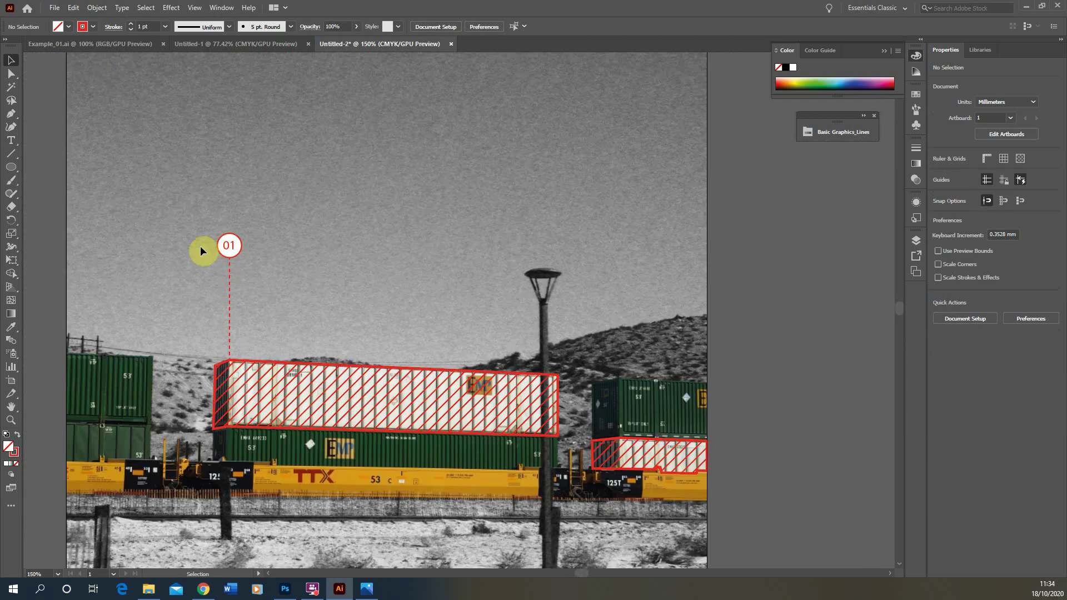
scroll(223, 251, "up", 3)
left_click(242, 241)
left_click(255, 207, "shift")
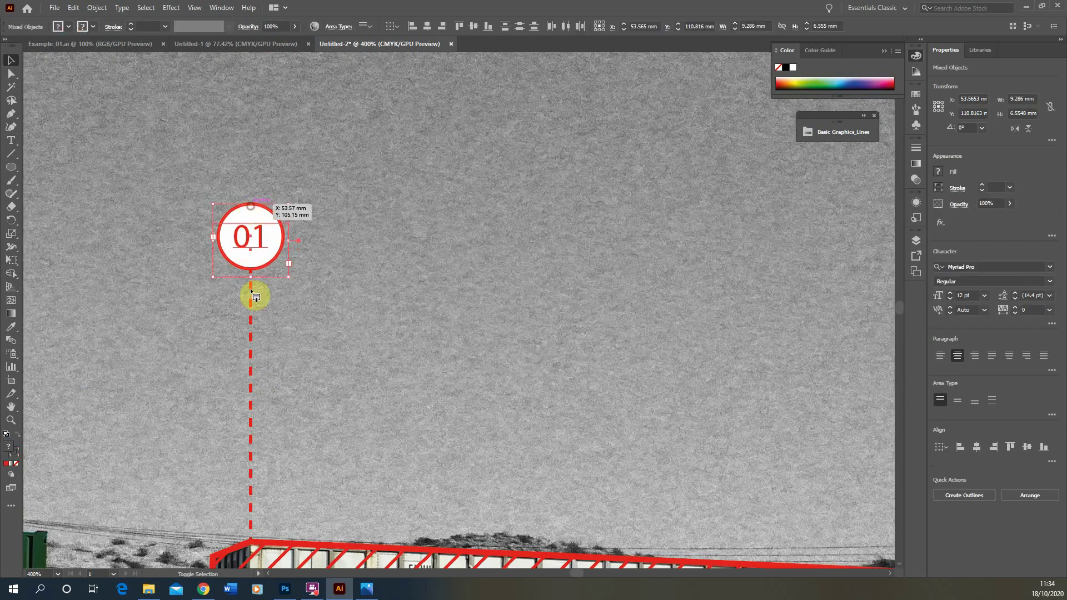
left_click(251, 307, "shift")
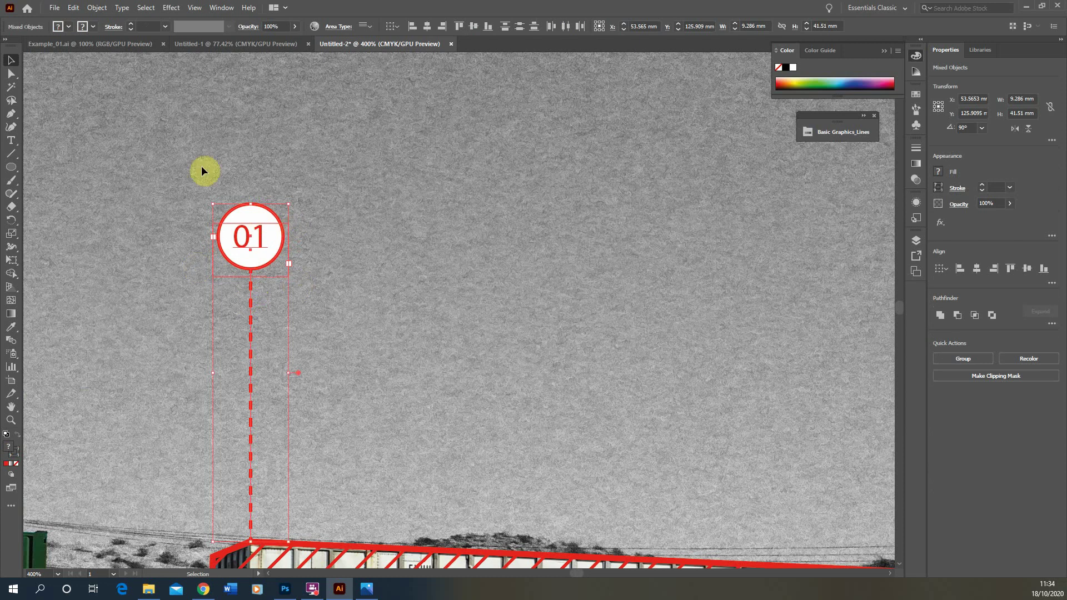
scroll(125, 316, "down", 3)
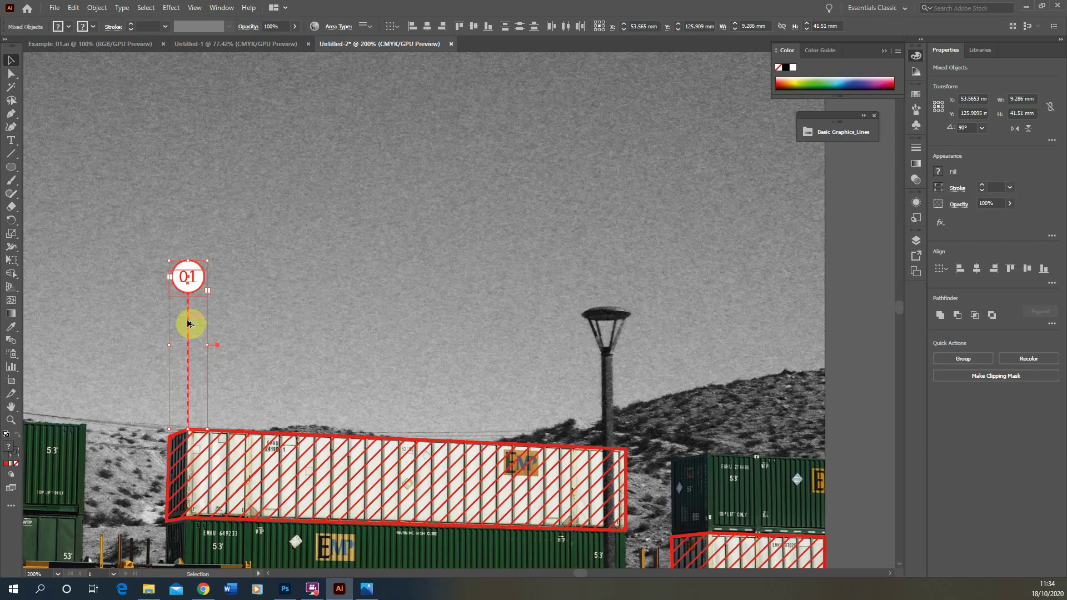
left_click_drag(188, 324, 708, 359)
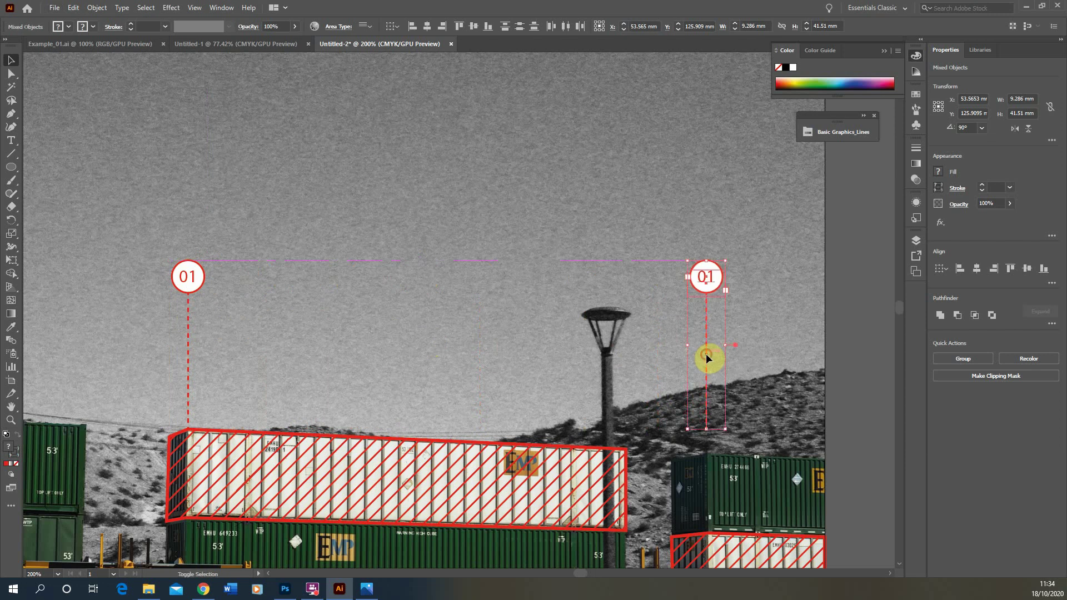
Extend the copied dashed leader downward to the top edge of the smaller hatched container and clear the selection
scroll(395, 285, "down", 1)
scroll(679, 426, "up", 1)
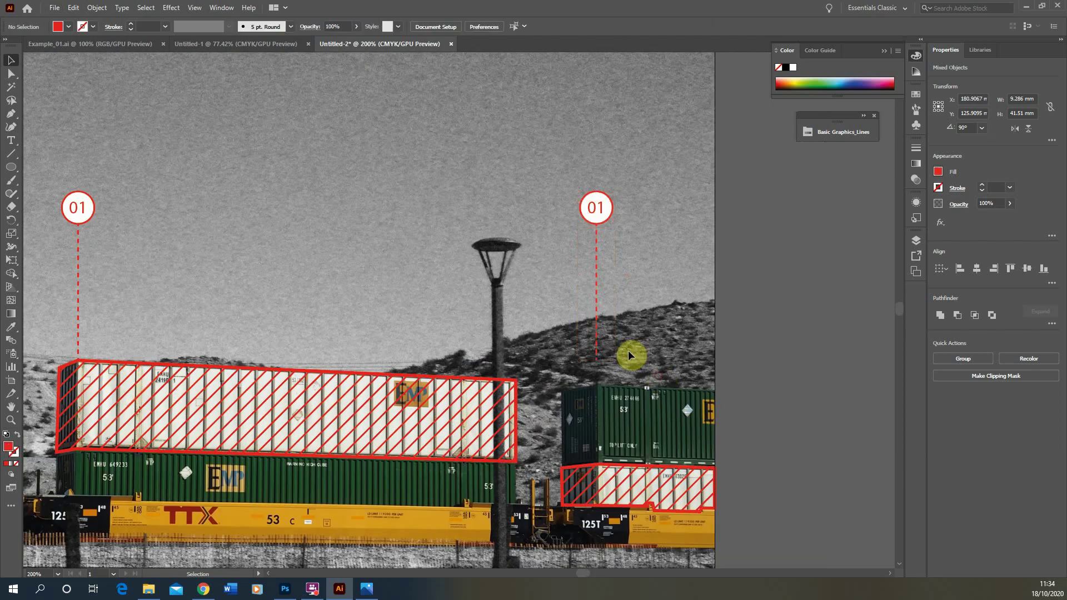
left_click(595, 340)
left_click_drag(598, 362, 601, 462)
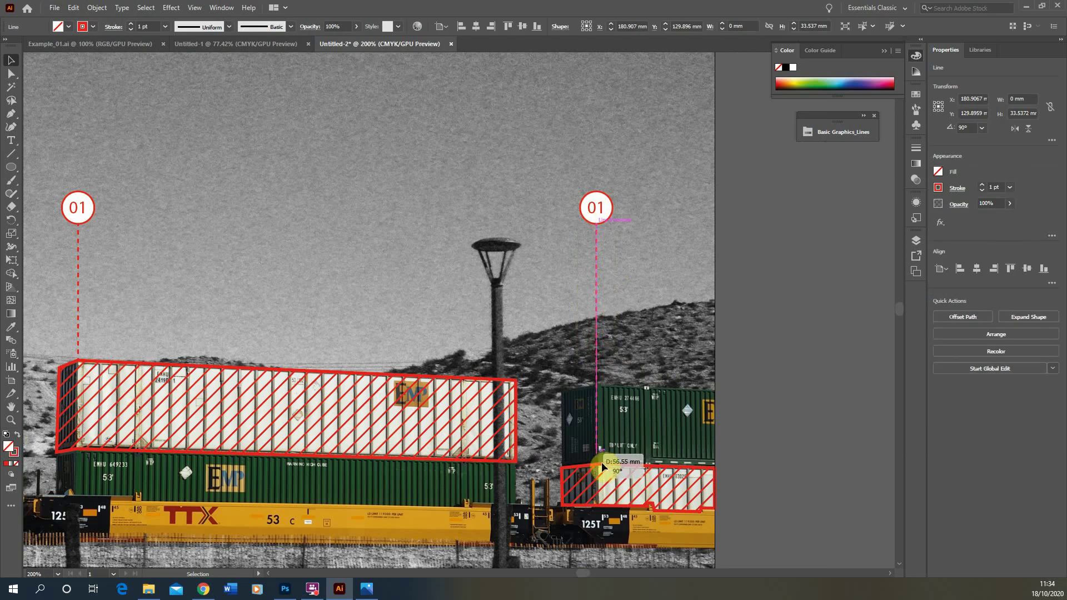
left_click(593, 189)
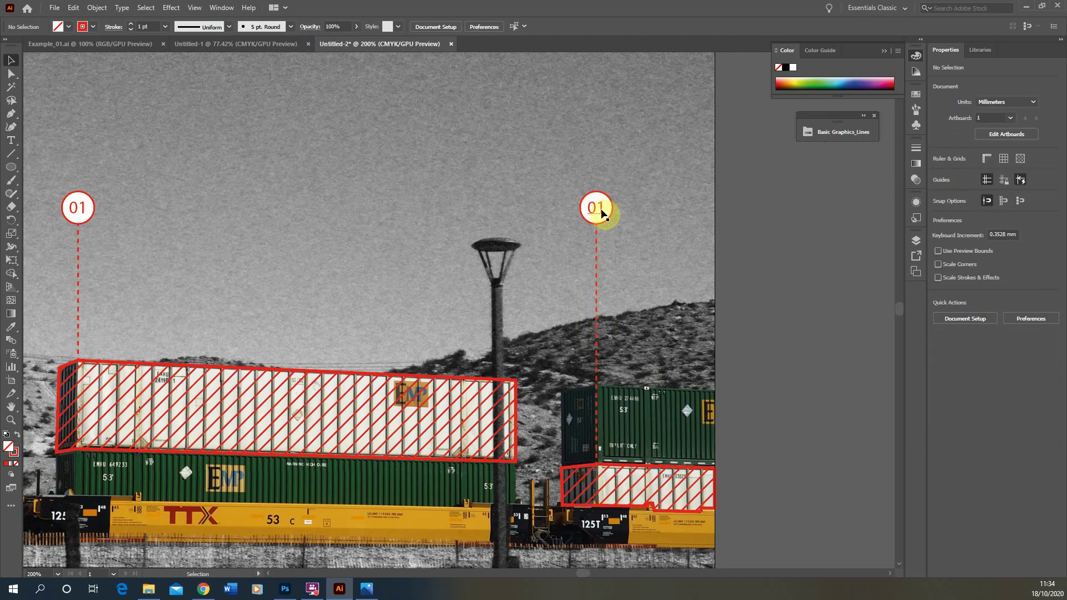
Change the copied label's number to "02" and clear the selection
left_click(600, 209)
double_click(598, 207)
type("2")
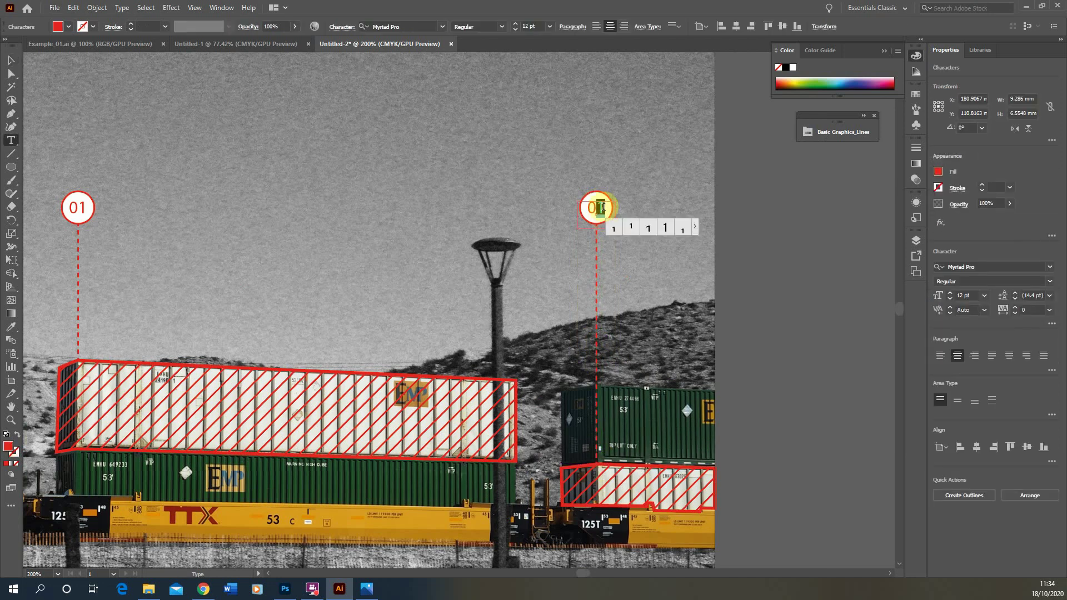
left_click(12, 60)
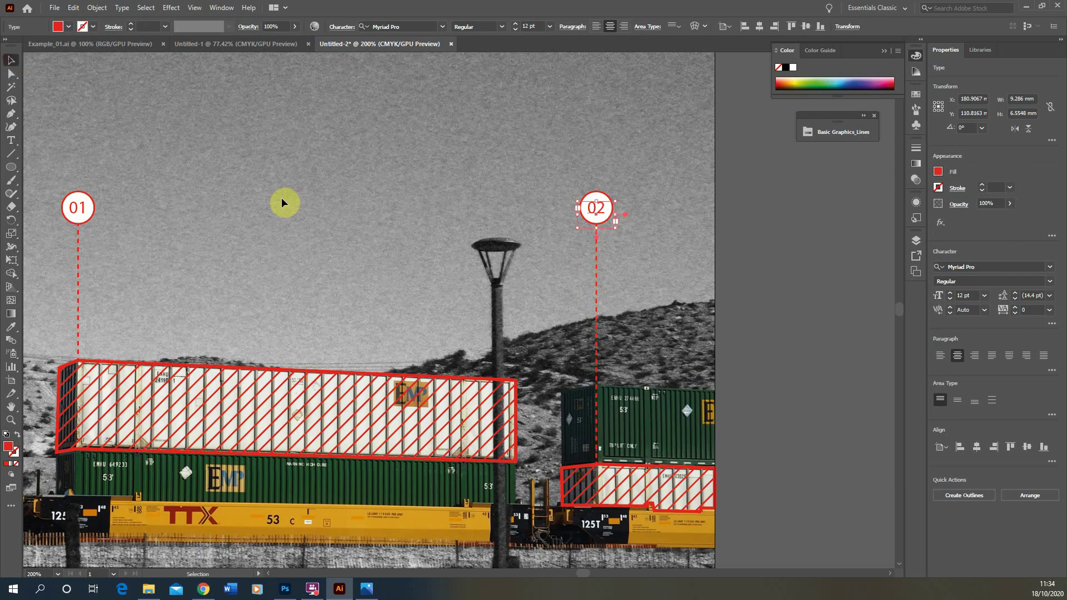
left_click(278, 185)
scroll(548, 322, "down", 1)
scroll(416, 371, "up", 1)
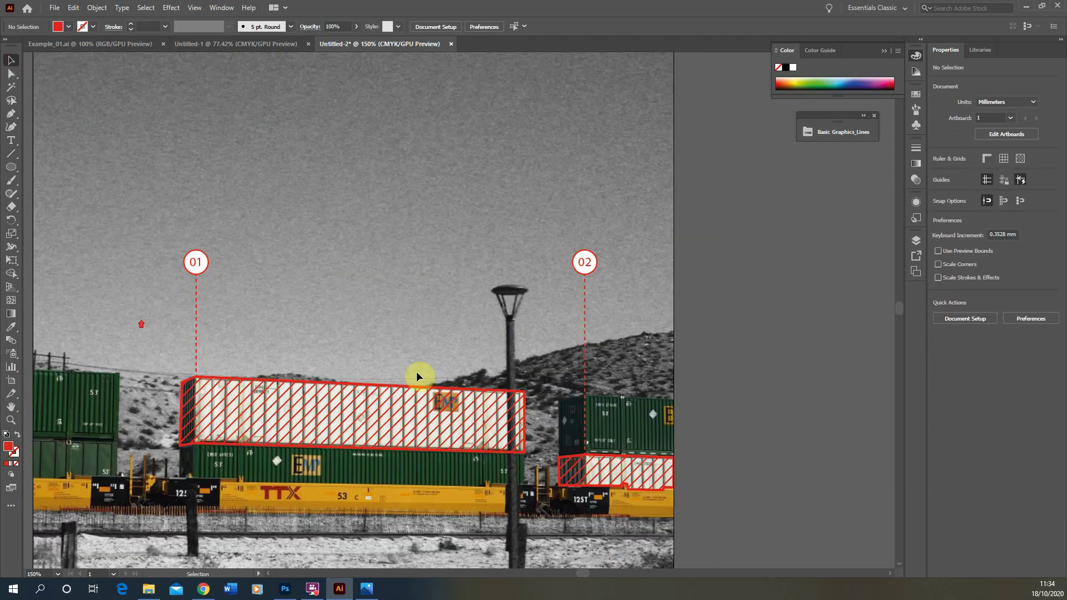
scroll(337, 384, "down", 1)
scroll(337, 385, "up", 1)
scroll(612, 344, "down", 1)
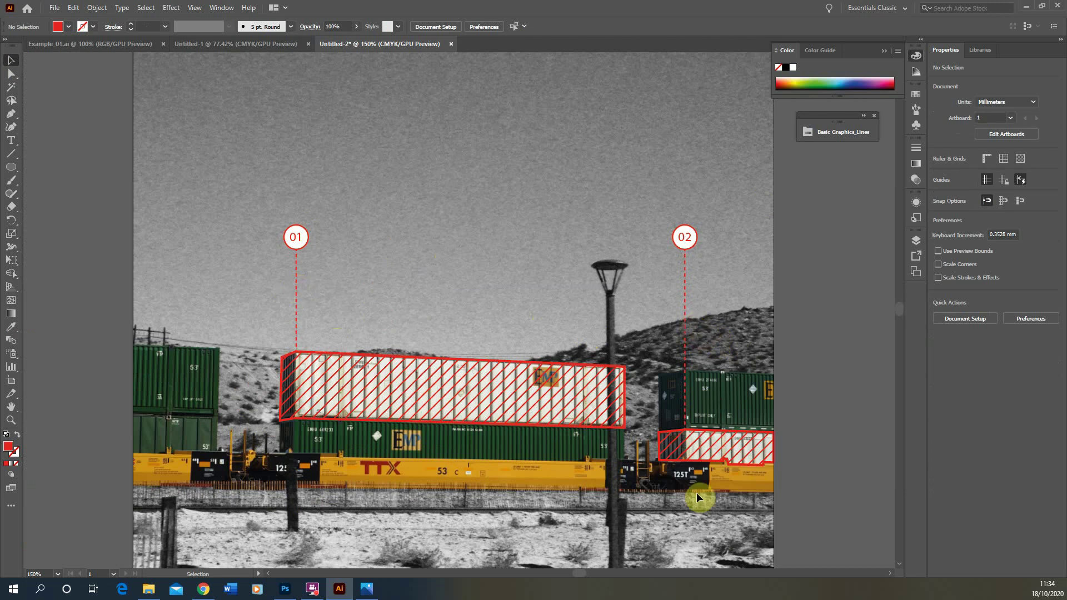
scroll(244, 236, "down", 1)
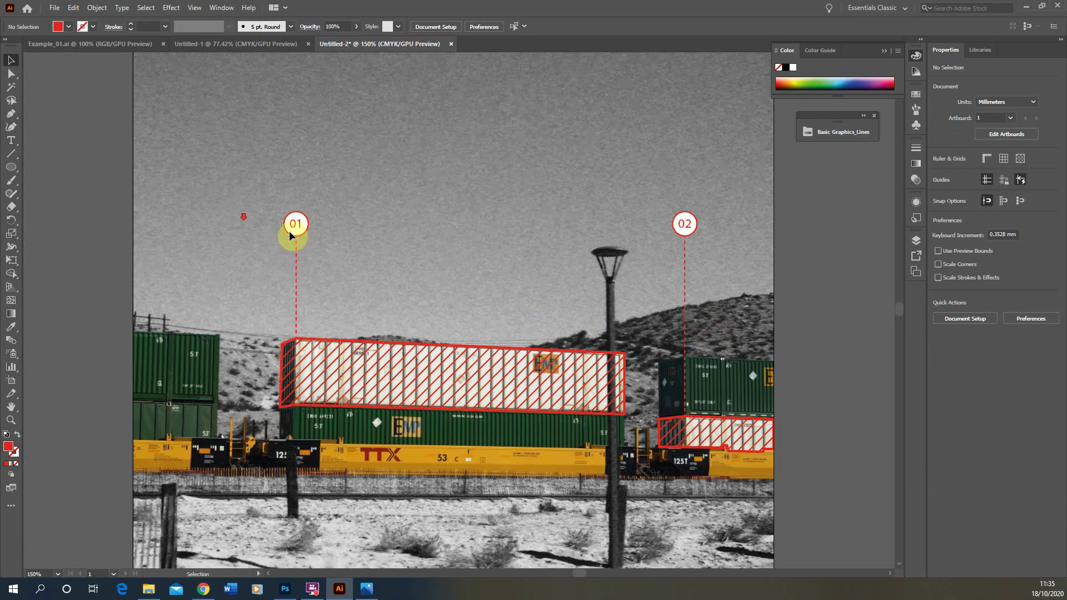